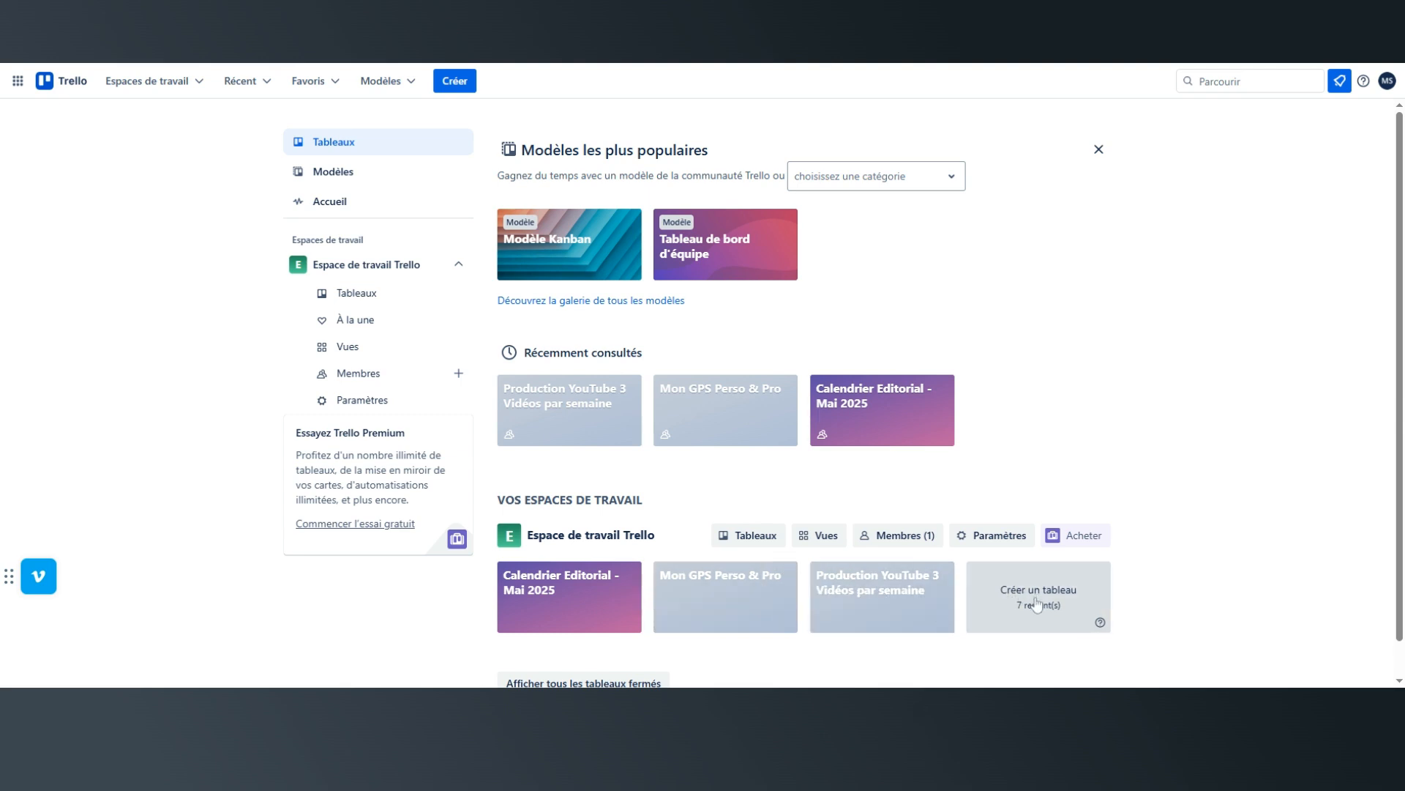
# Start a new board in the workspace and title it "Suivi des offres et compromis".
pyautogui.click(1031, 609)
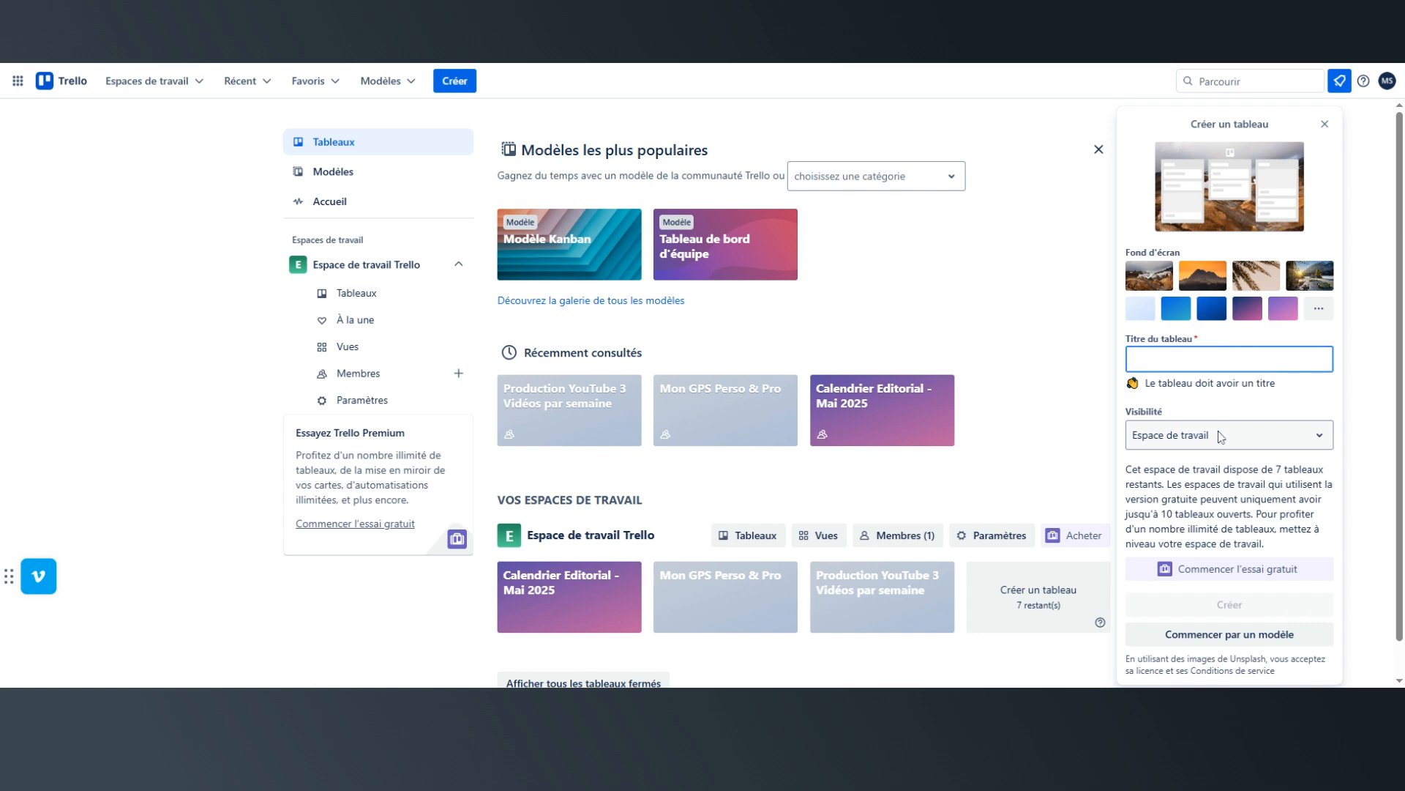
pyautogui.write('Suivi des offres et compromis')
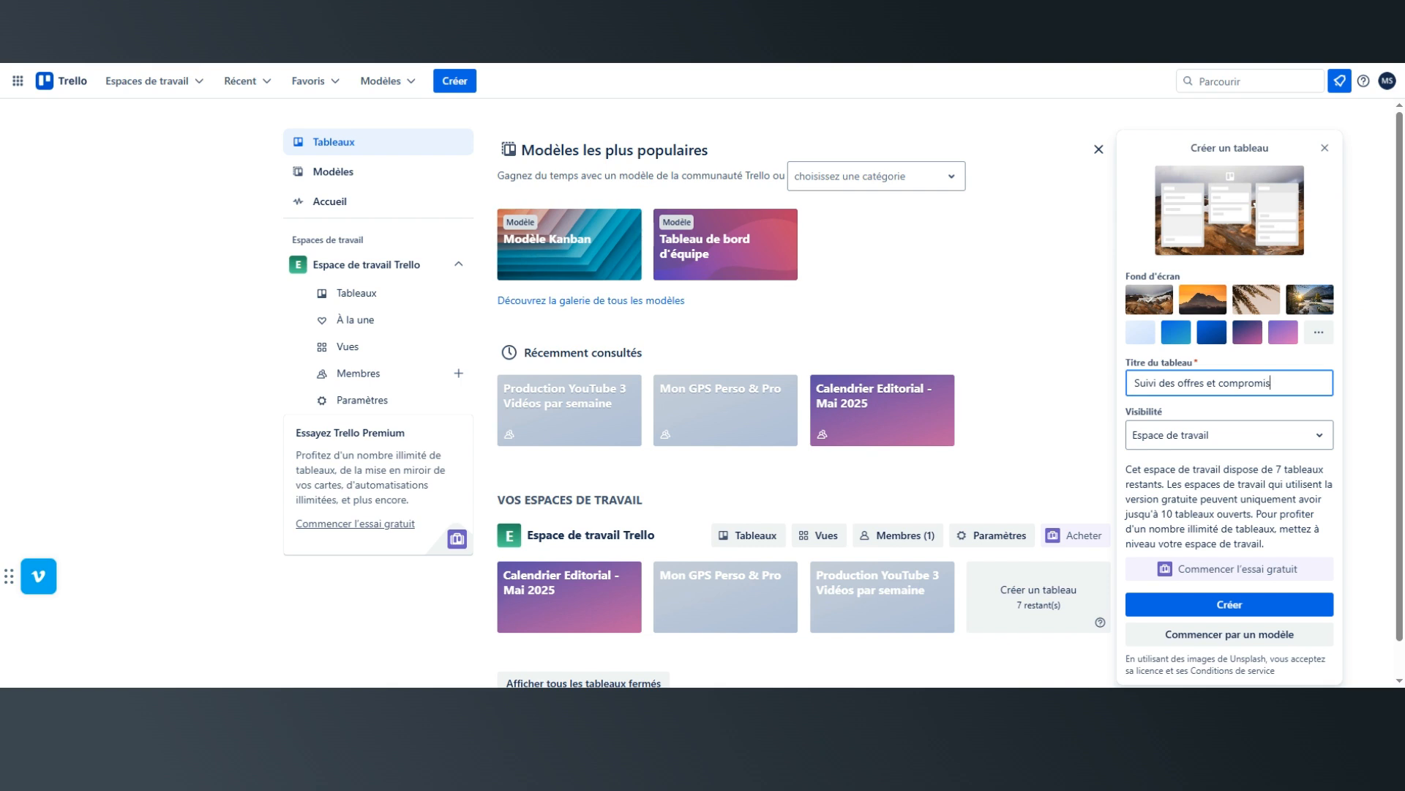
# Choose the palm leaf photo as the new board's background.
pyautogui.click(1321, 206)
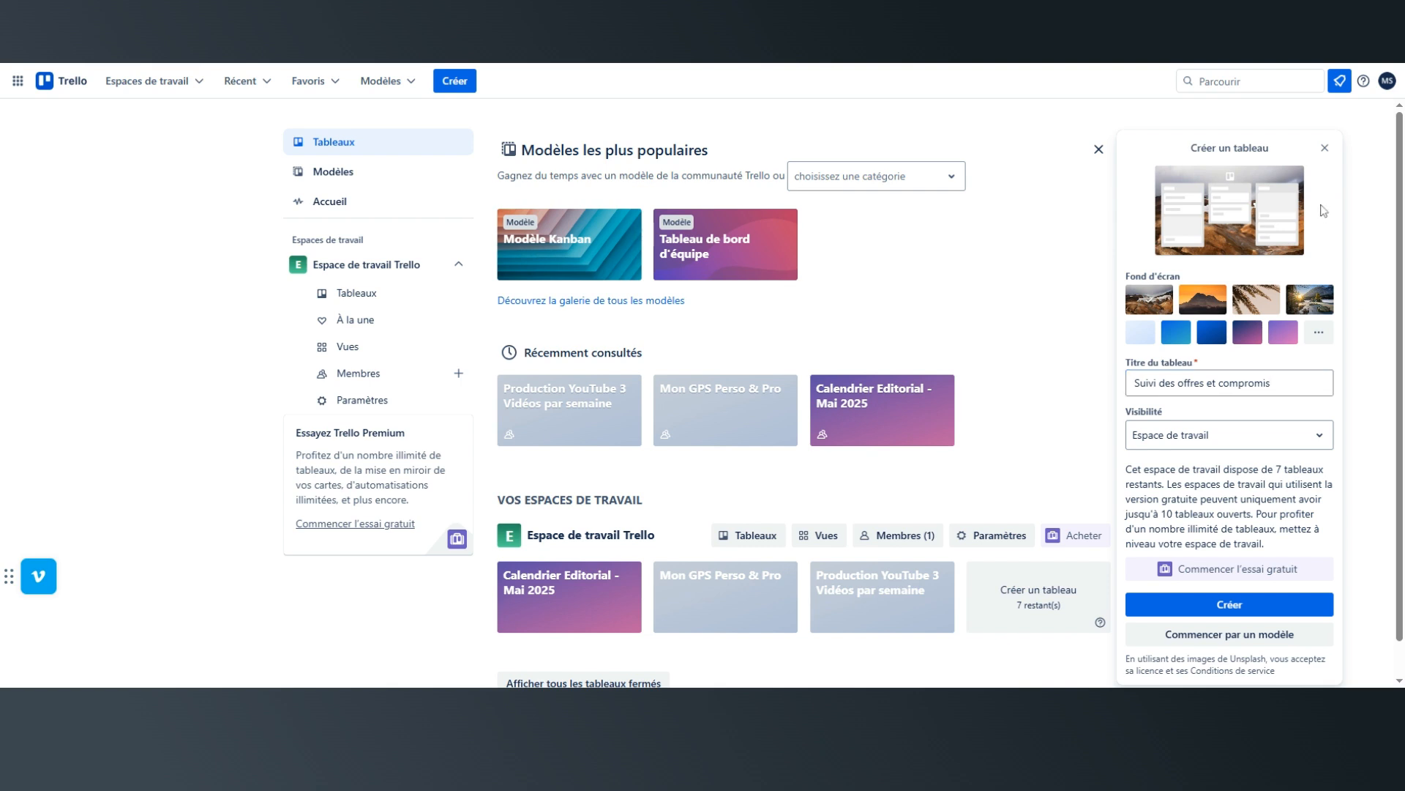
pyautogui.click(1310, 302)
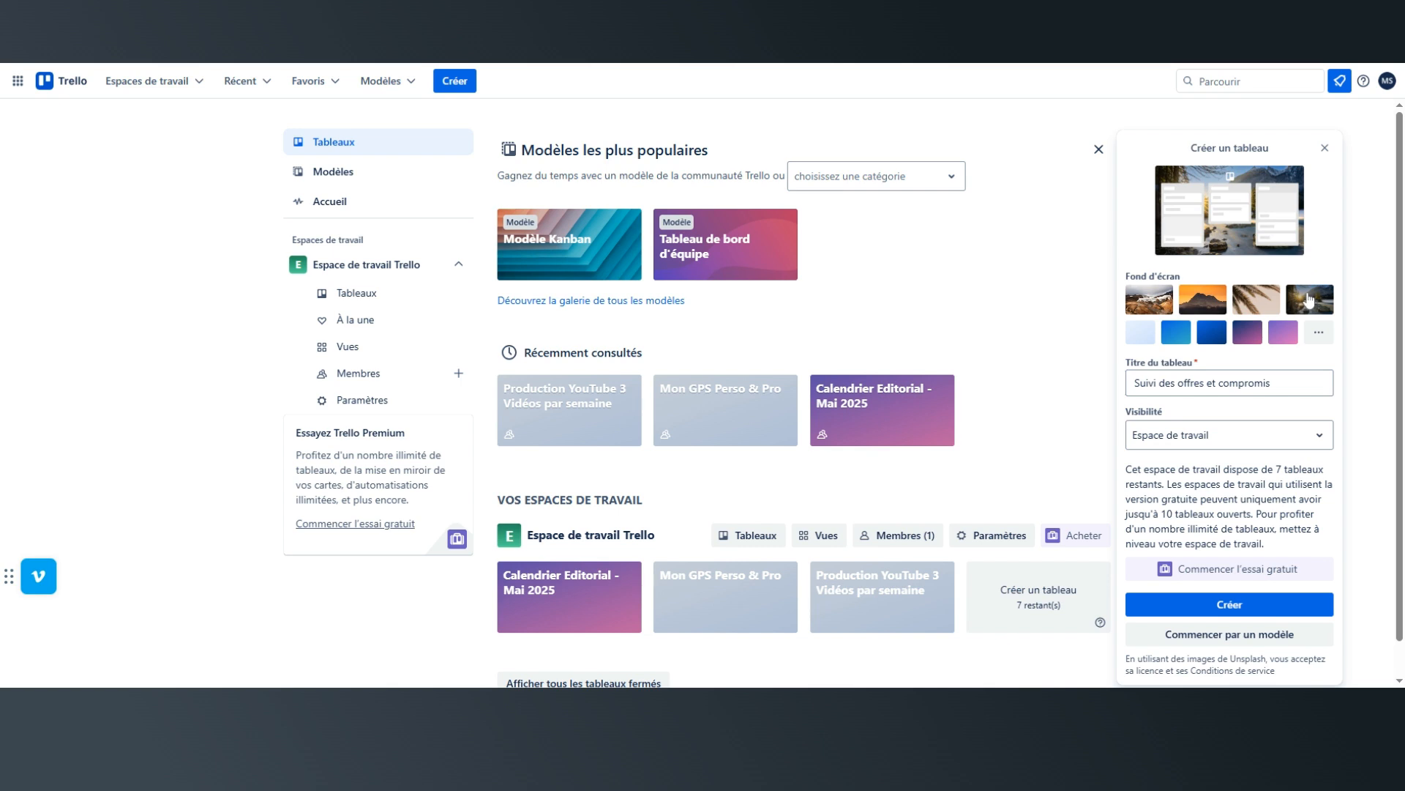
pyautogui.click(1264, 300)
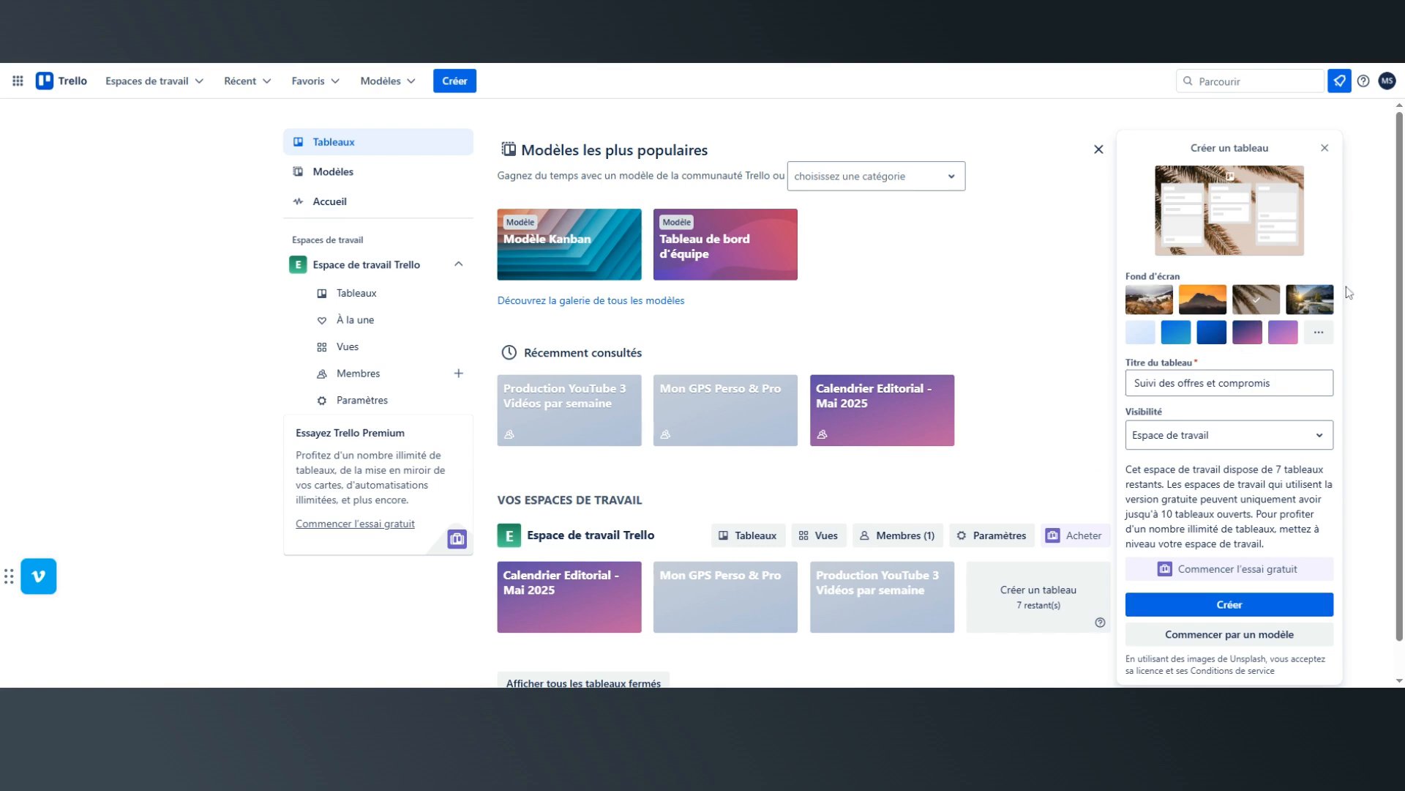
# Examine the additional photo and colour backgrounds available for the new board.
pyautogui.click(1321, 335)
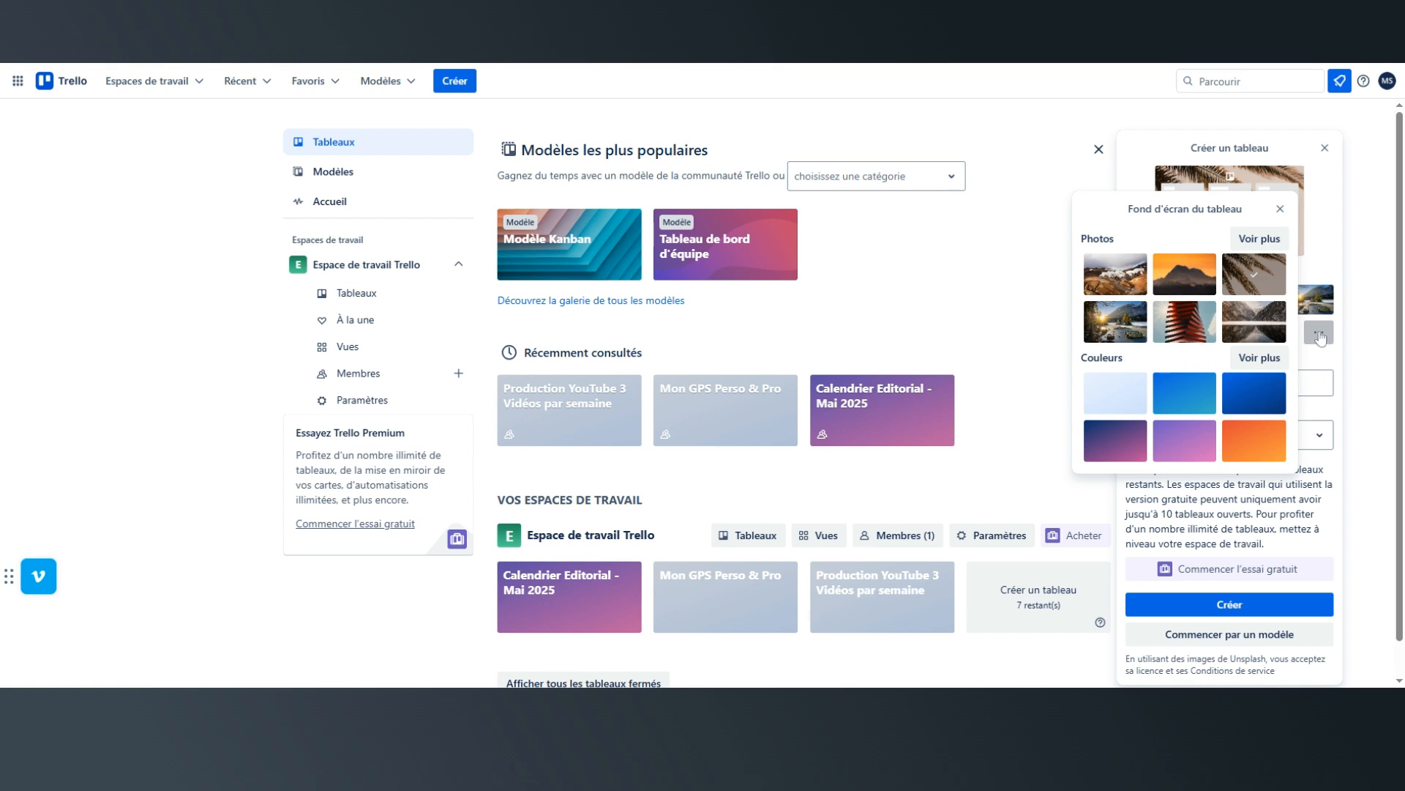
pyautogui.click(1259, 238)
pyautogui.scroll(-1, 1173, 432)
pyautogui.scroll(2, 1226, 399)
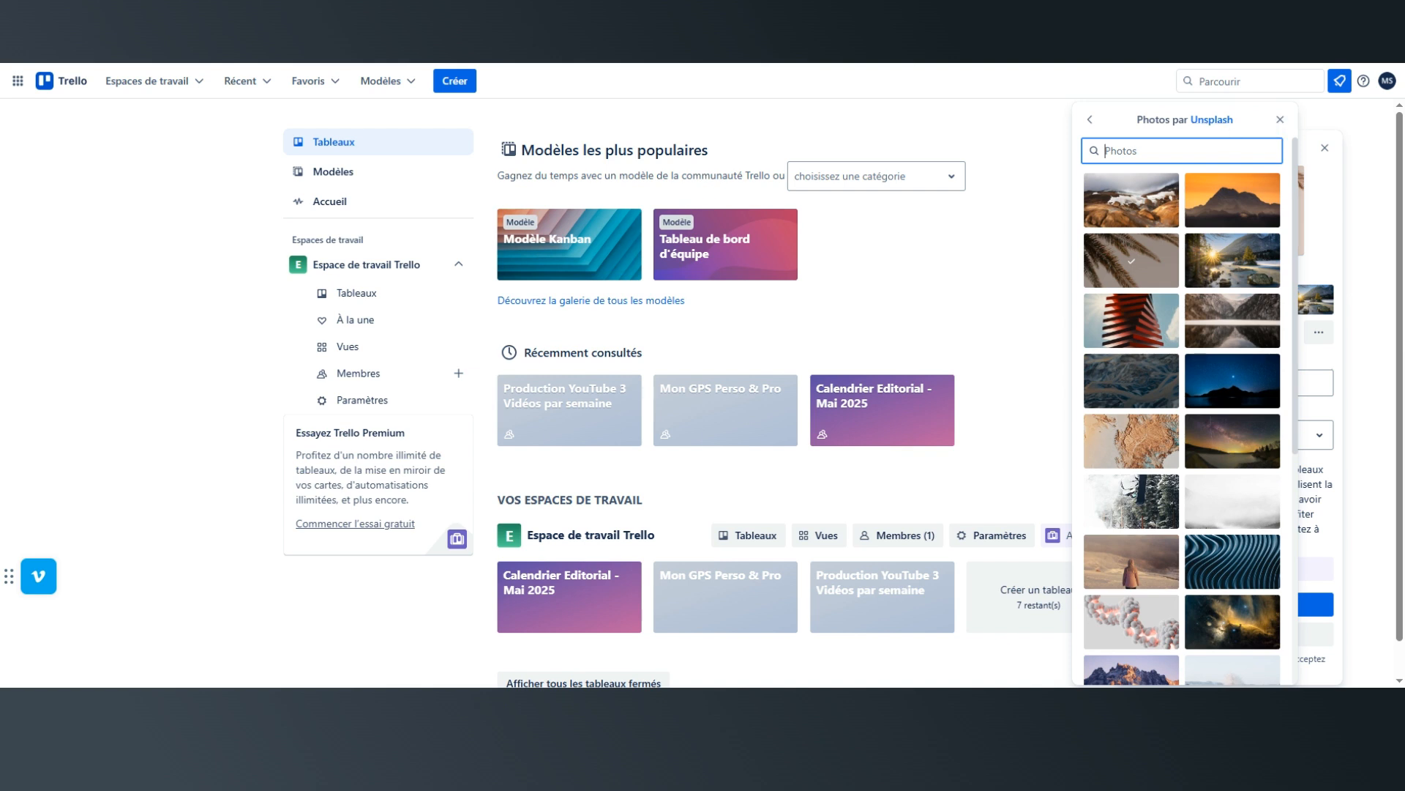
pyautogui.click(1089, 122)
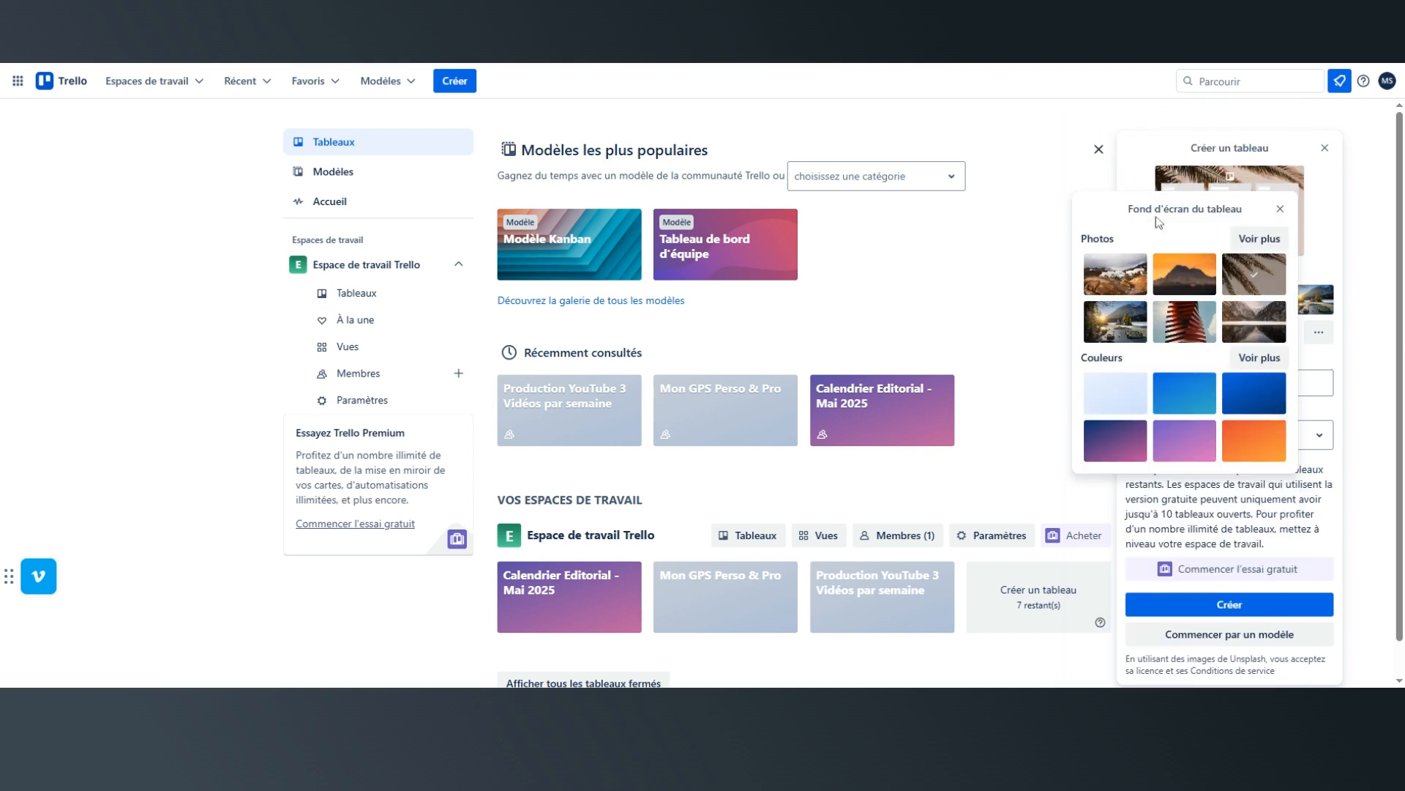
pyautogui.click(1270, 362)
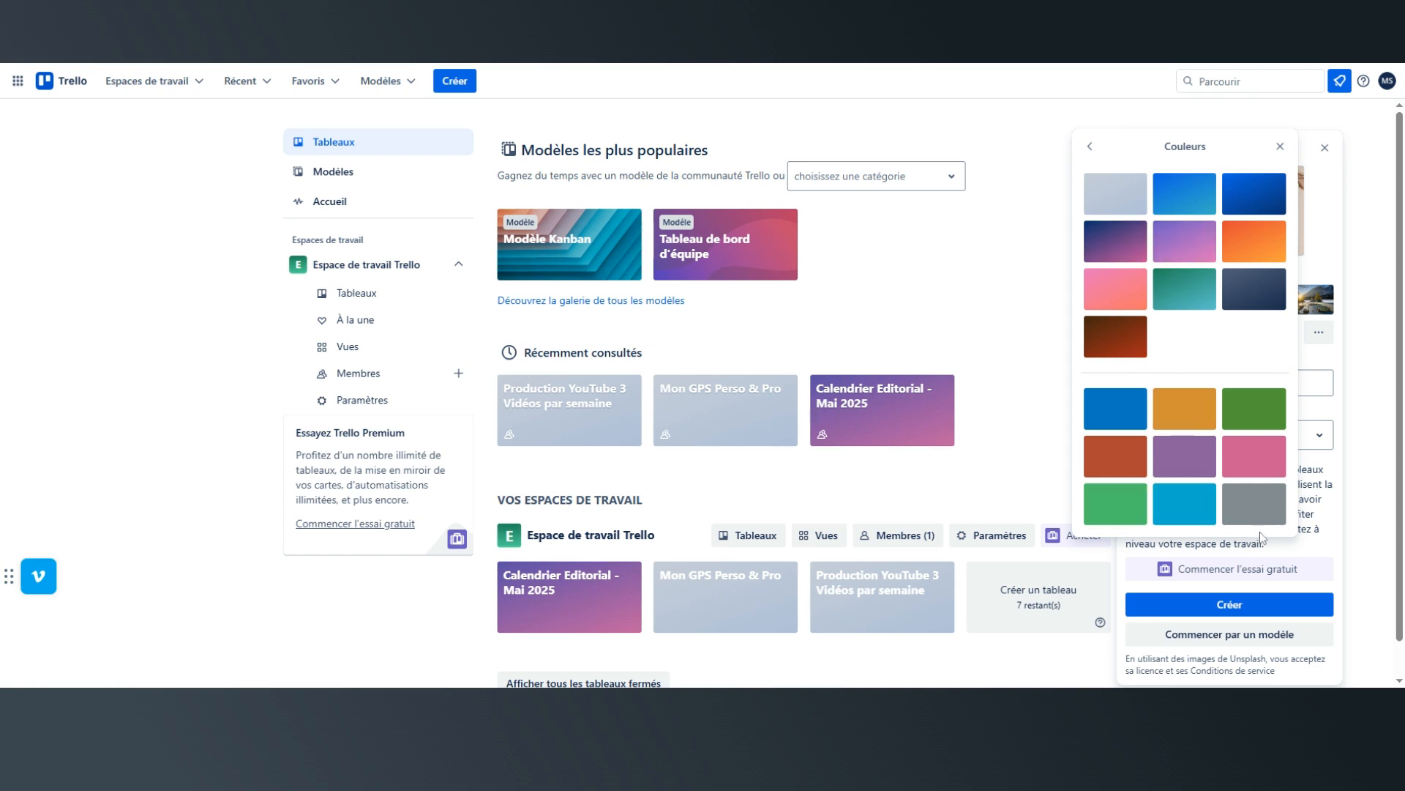
pyautogui.click(1090, 146)
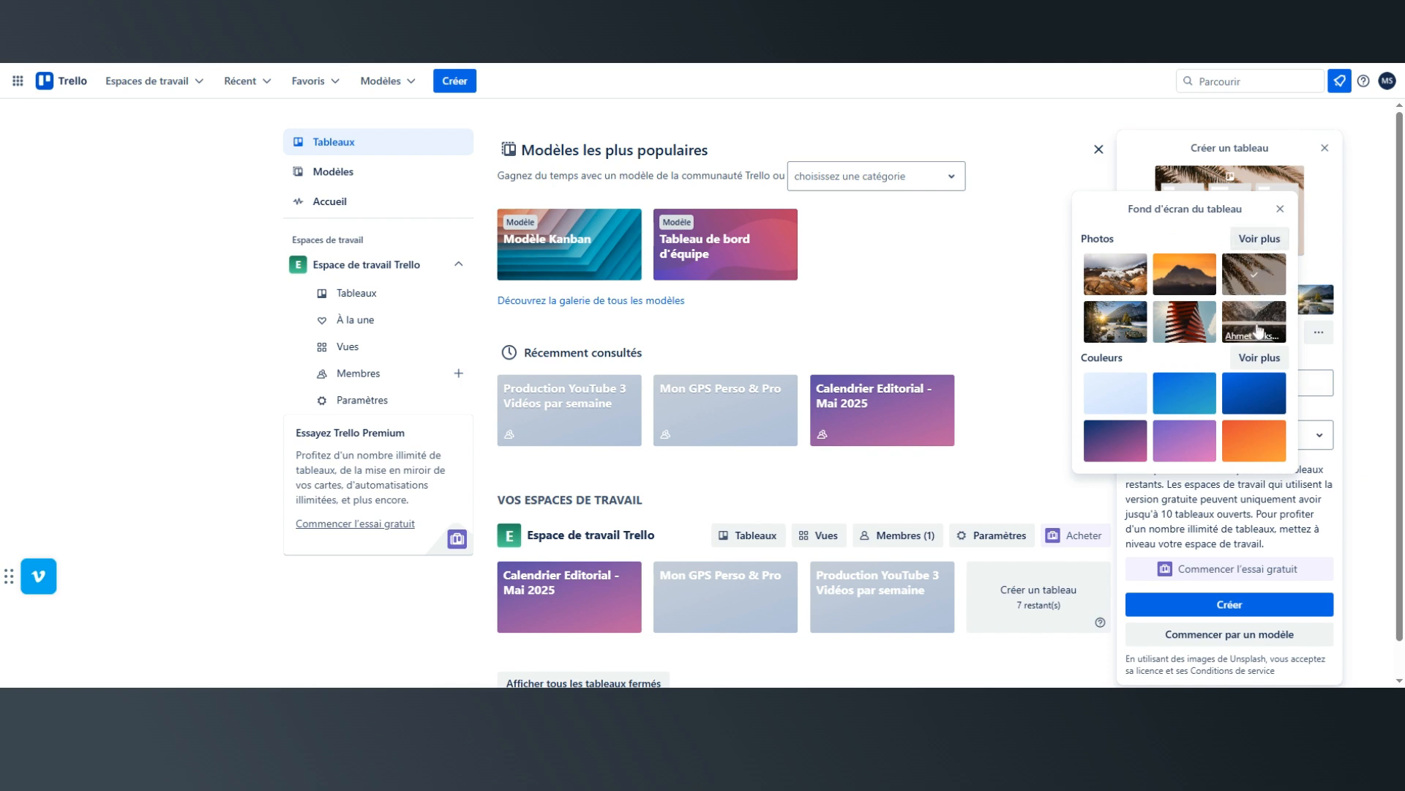
pyautogui.click(1321, 267)
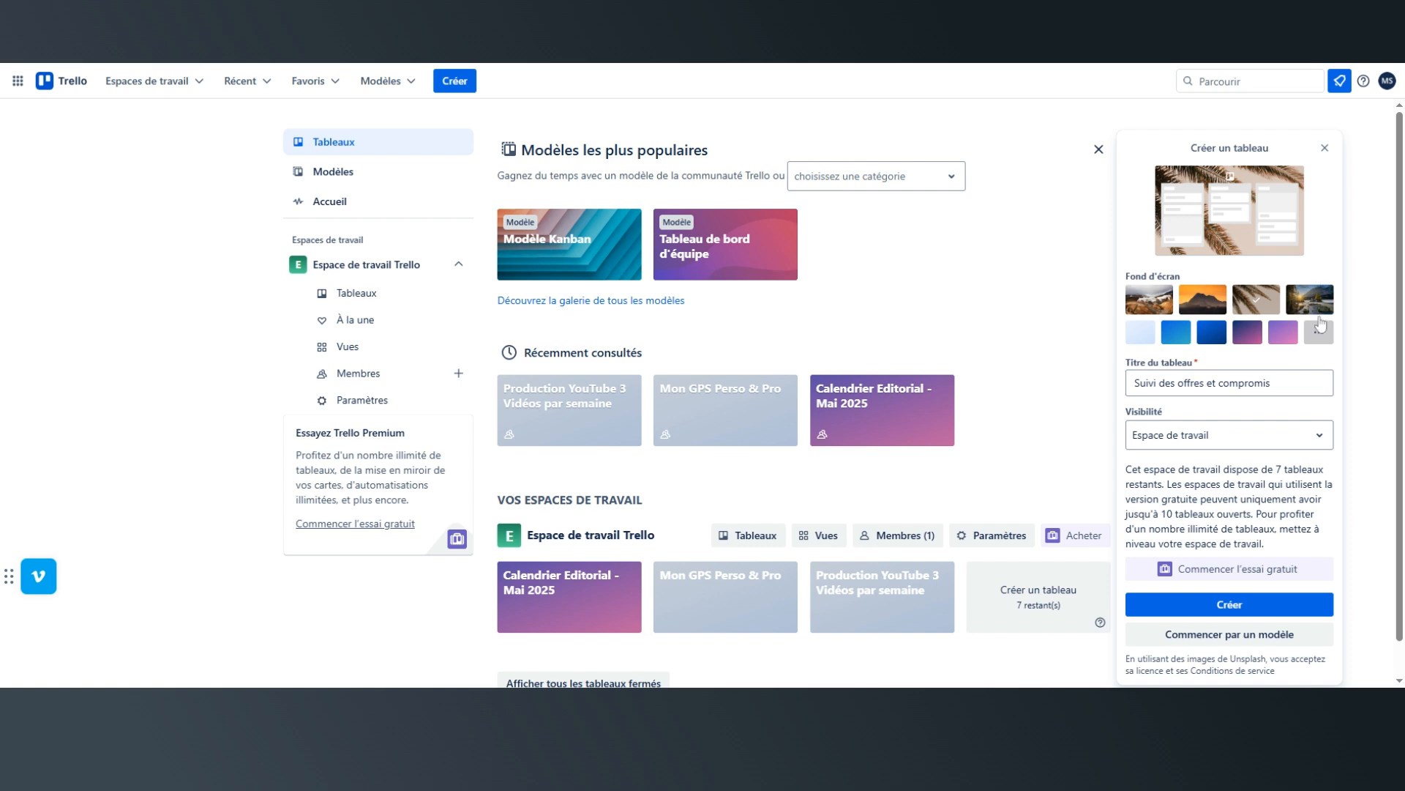
# Create the board and change its background to the very pale blue gradient colour.
pyautogui.click(1219, 605)
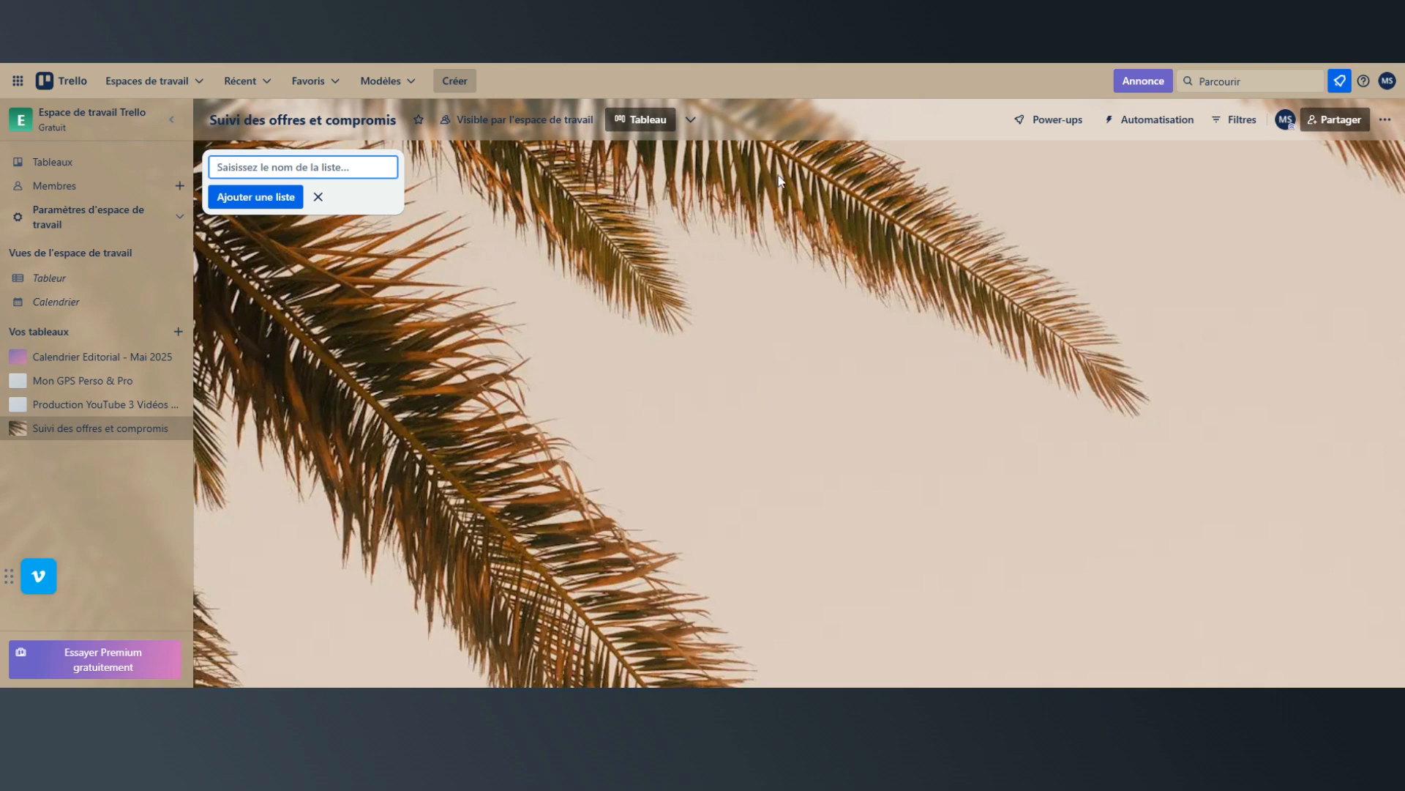
pyautogui.click(1385, 121)
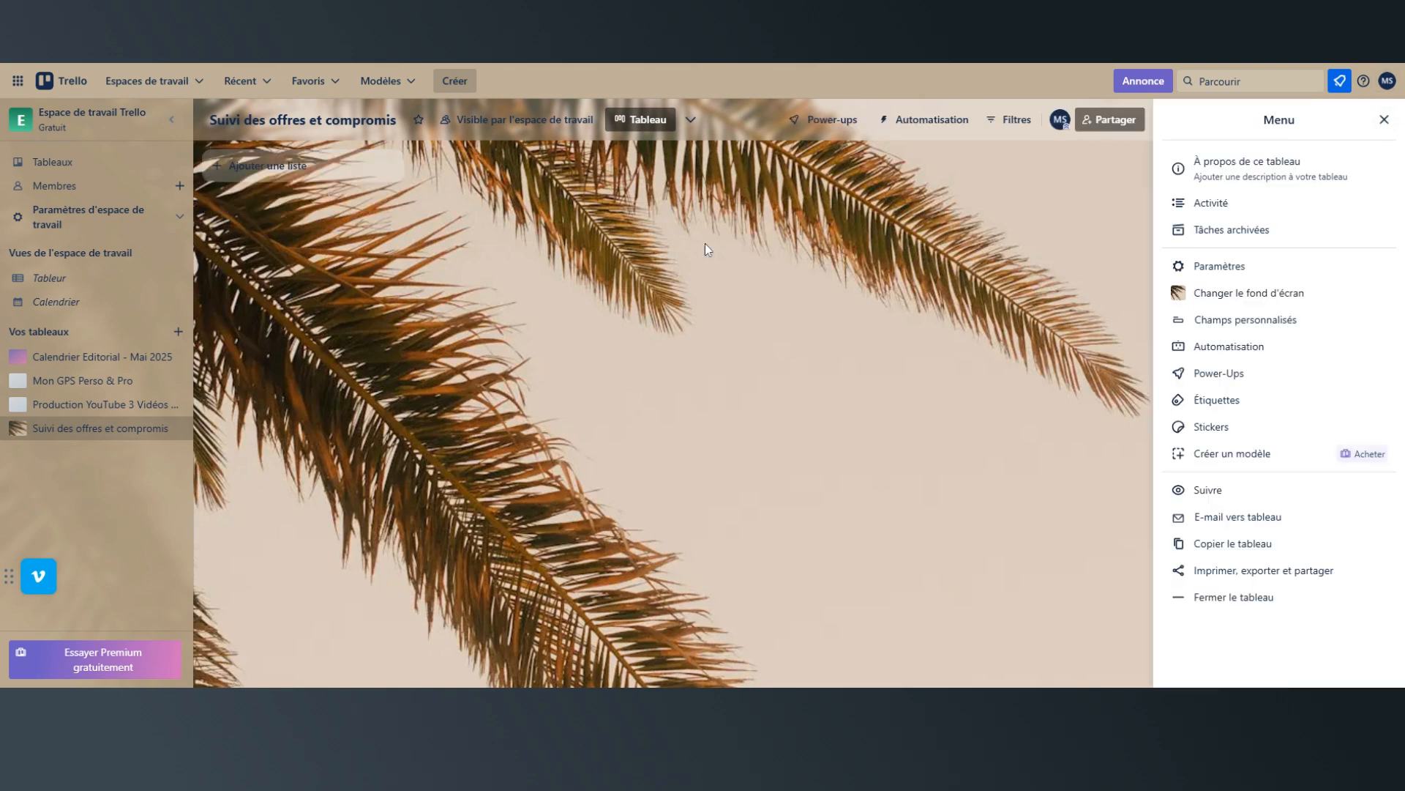
pyautogui.click(1384, 120)
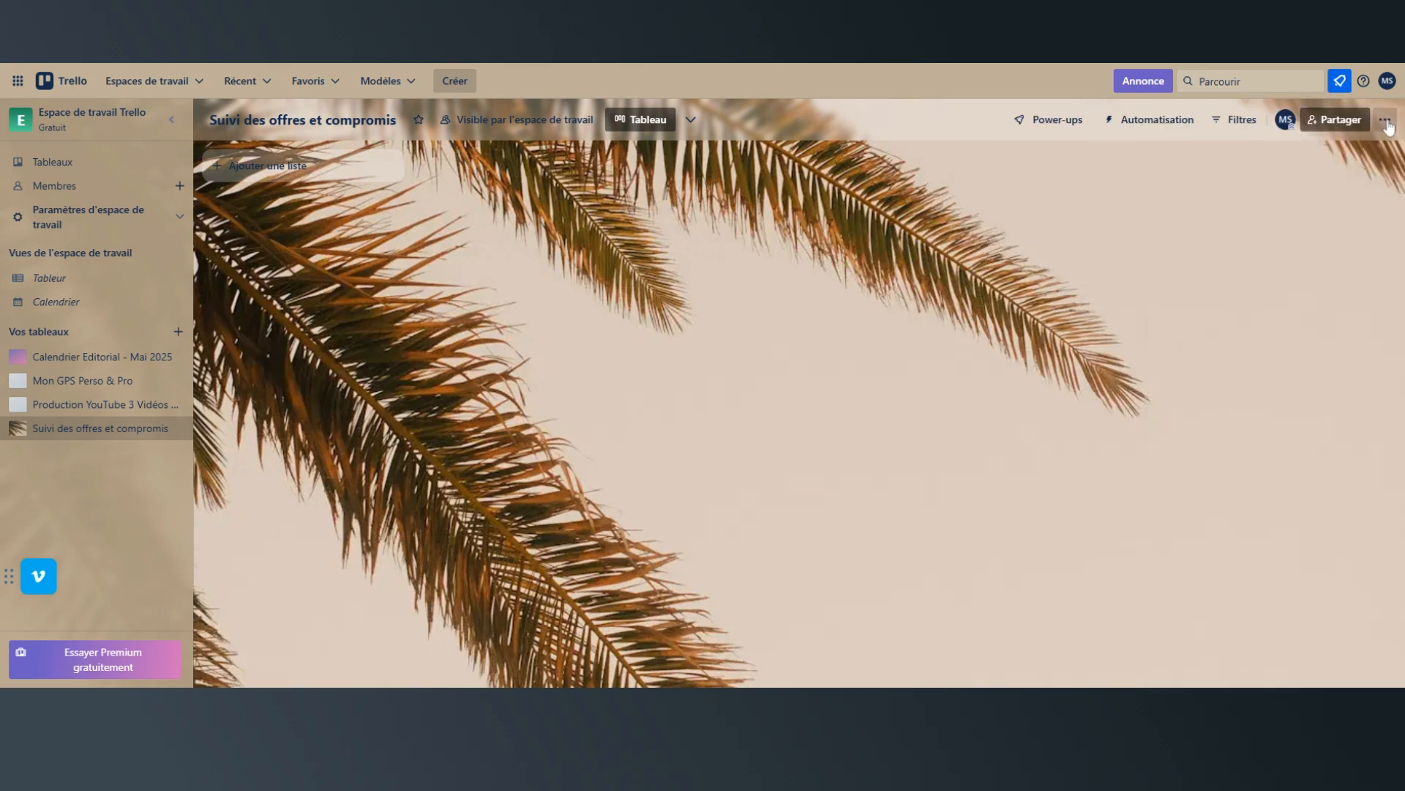
pyautogui.click(1386, 123)
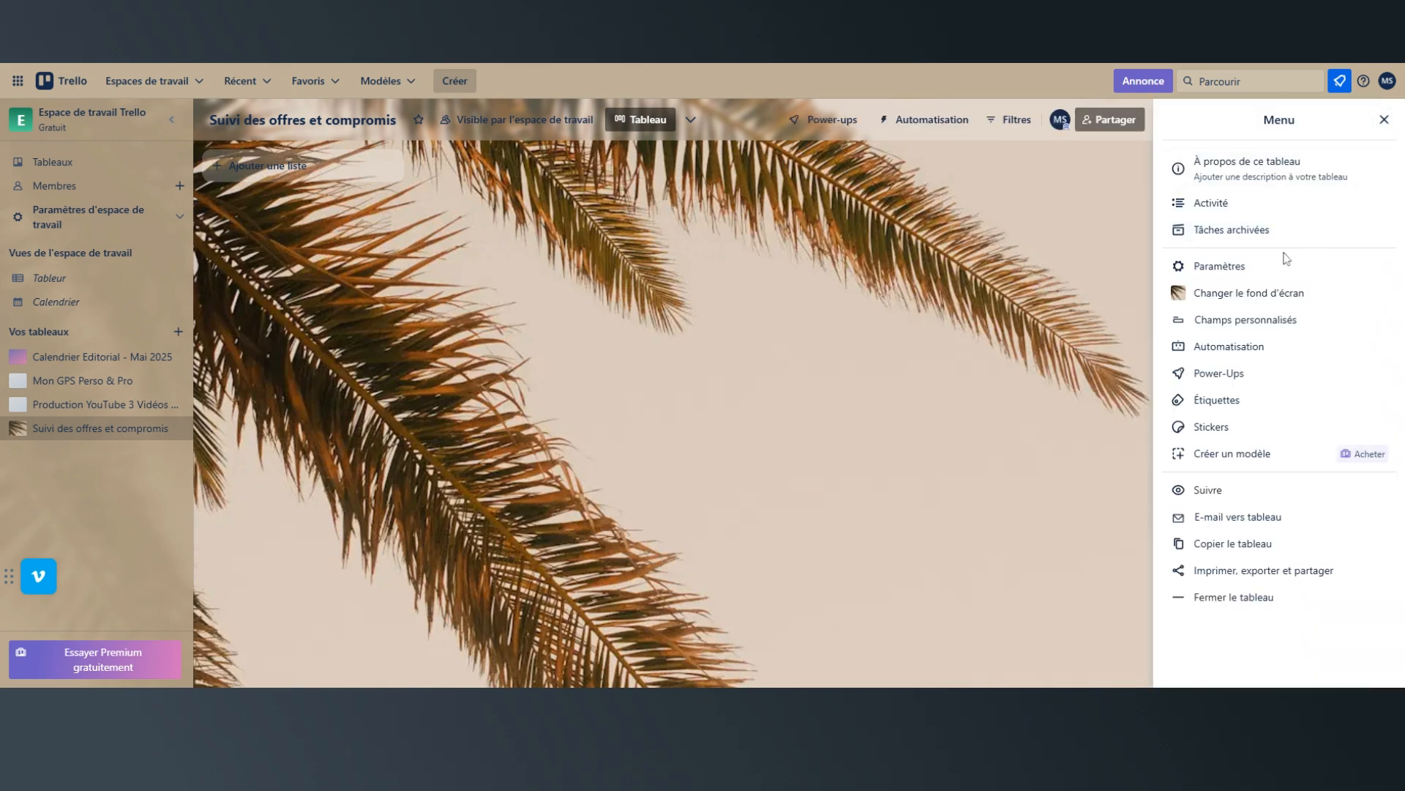
pyautogui.click(1264, 308)
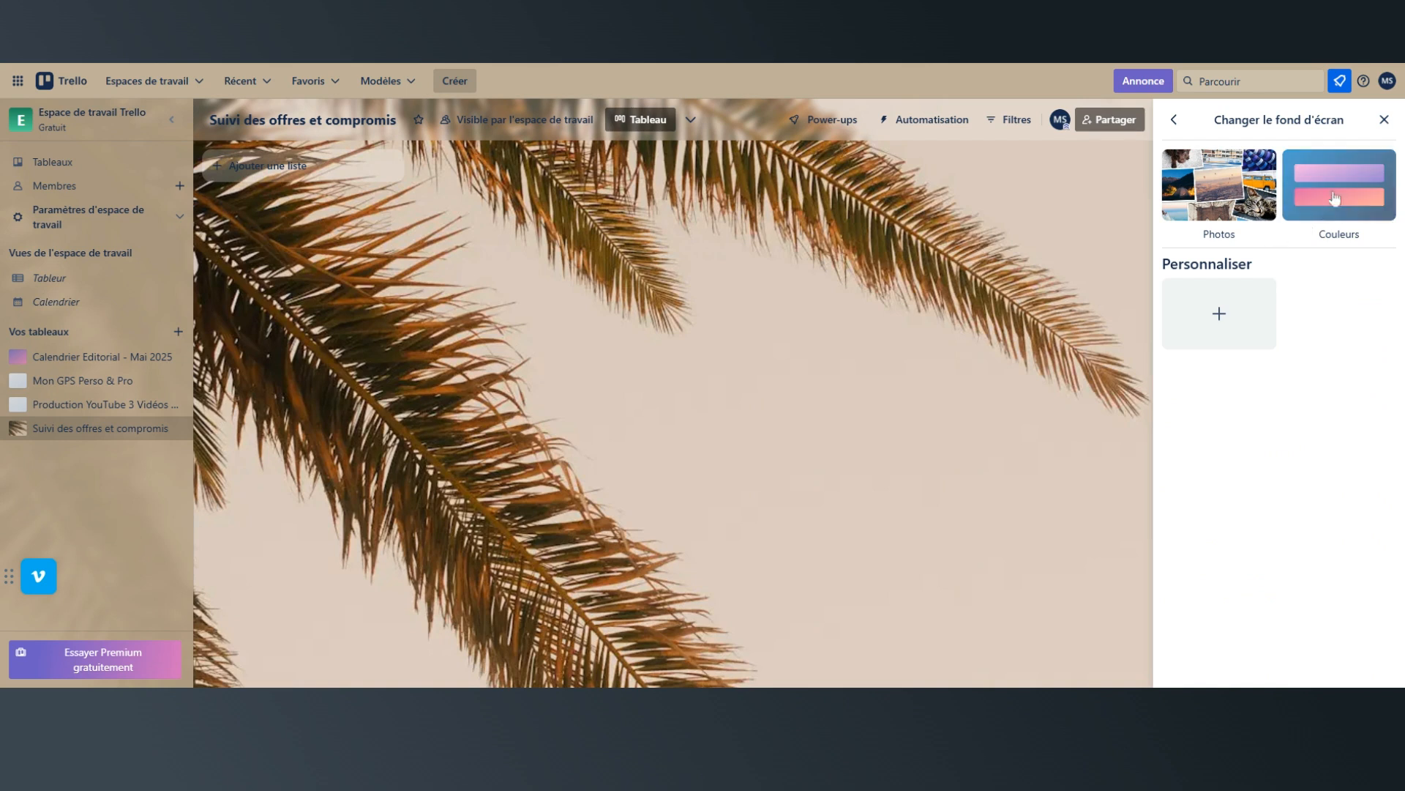
pyautogui.click(1312, 240)
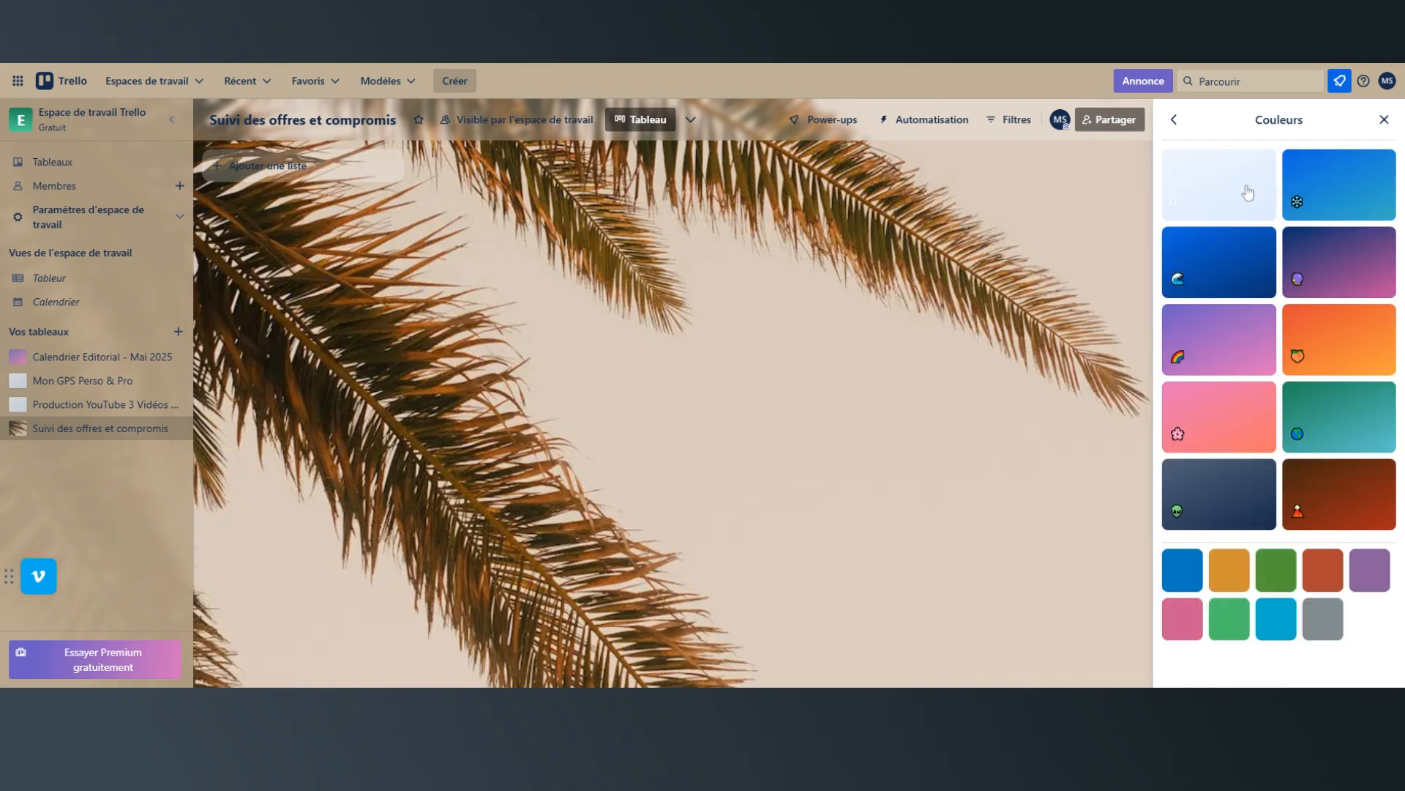
pyautogui.click(1248, 190)
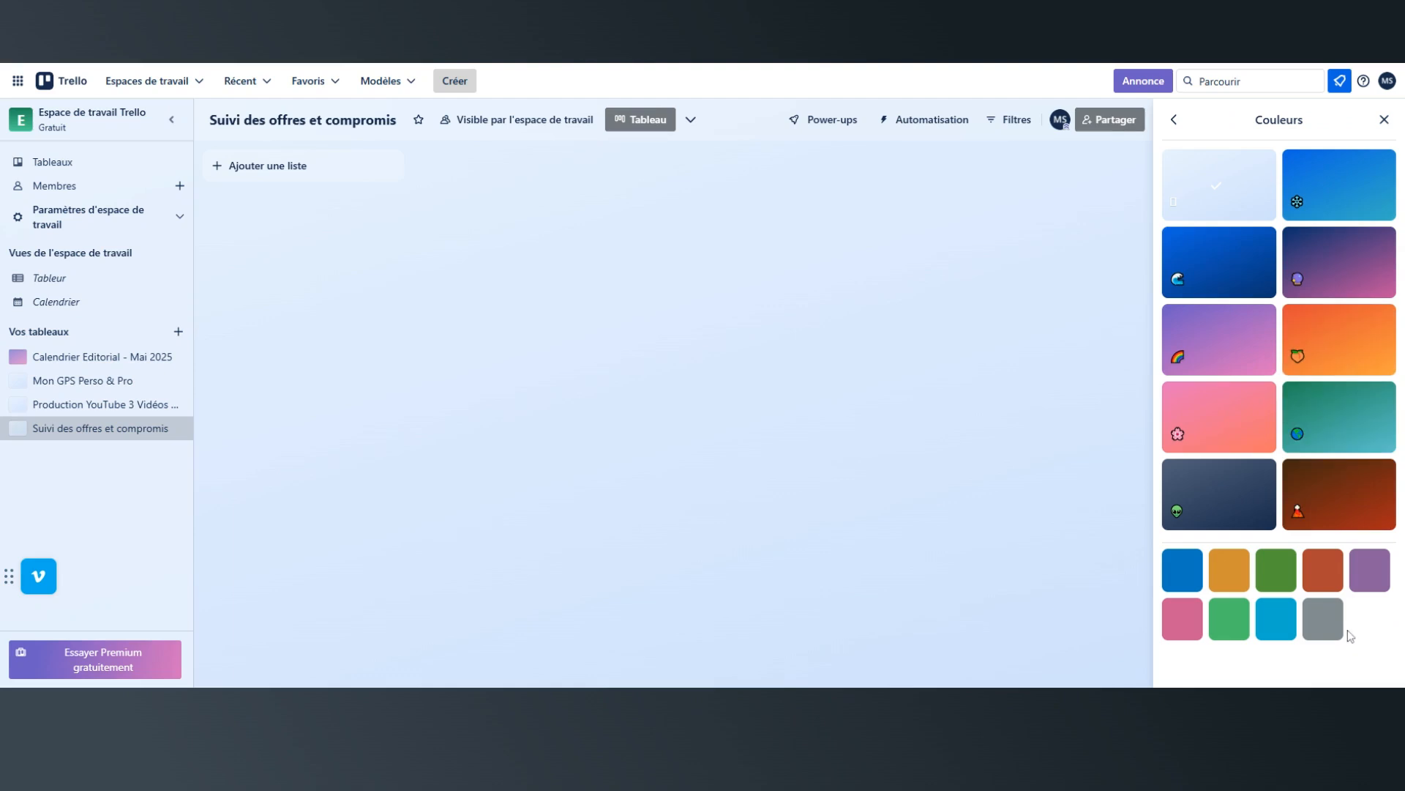
pyautogui.click(1384, 120)
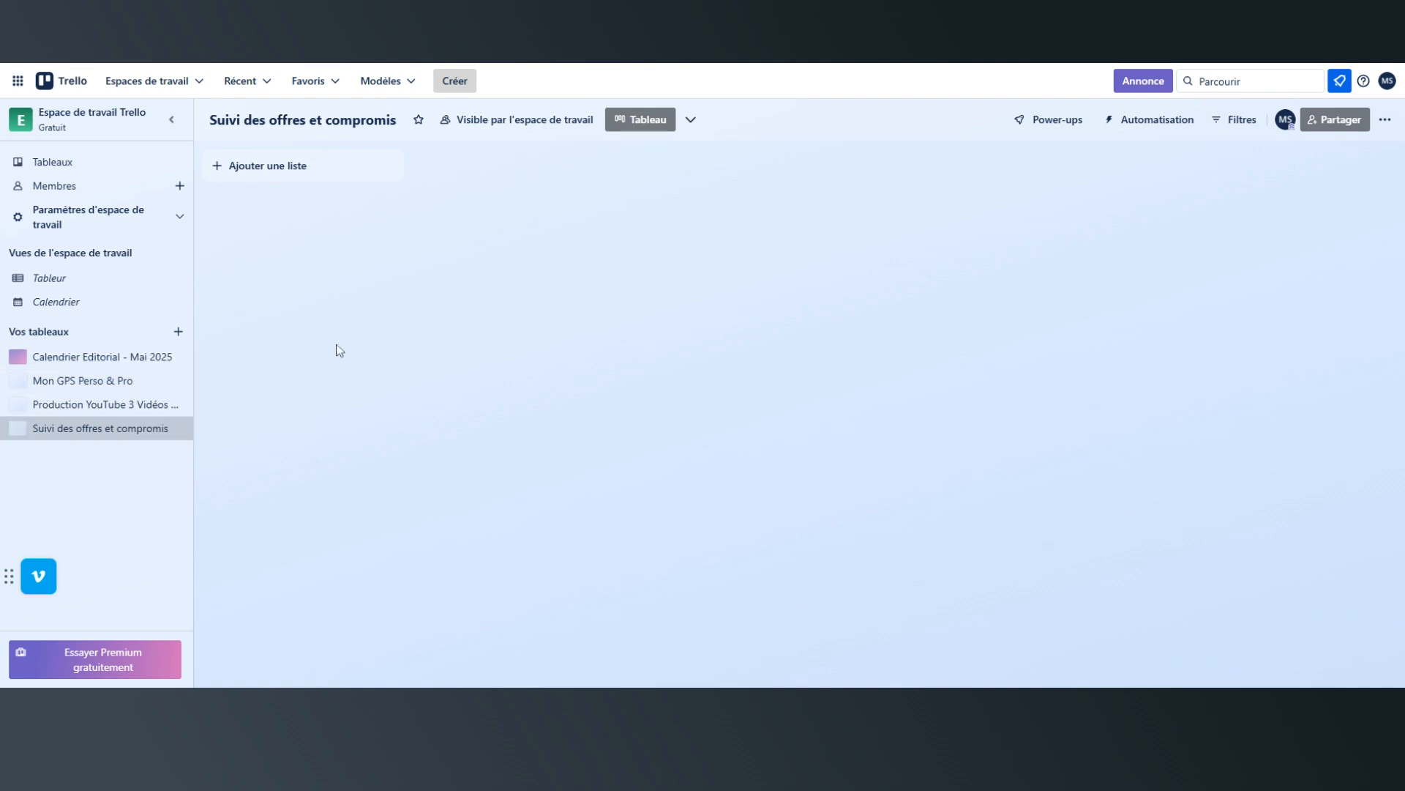
# Add a first list named "offre acceptée" to the board.
pyautogui.click(292, 166)
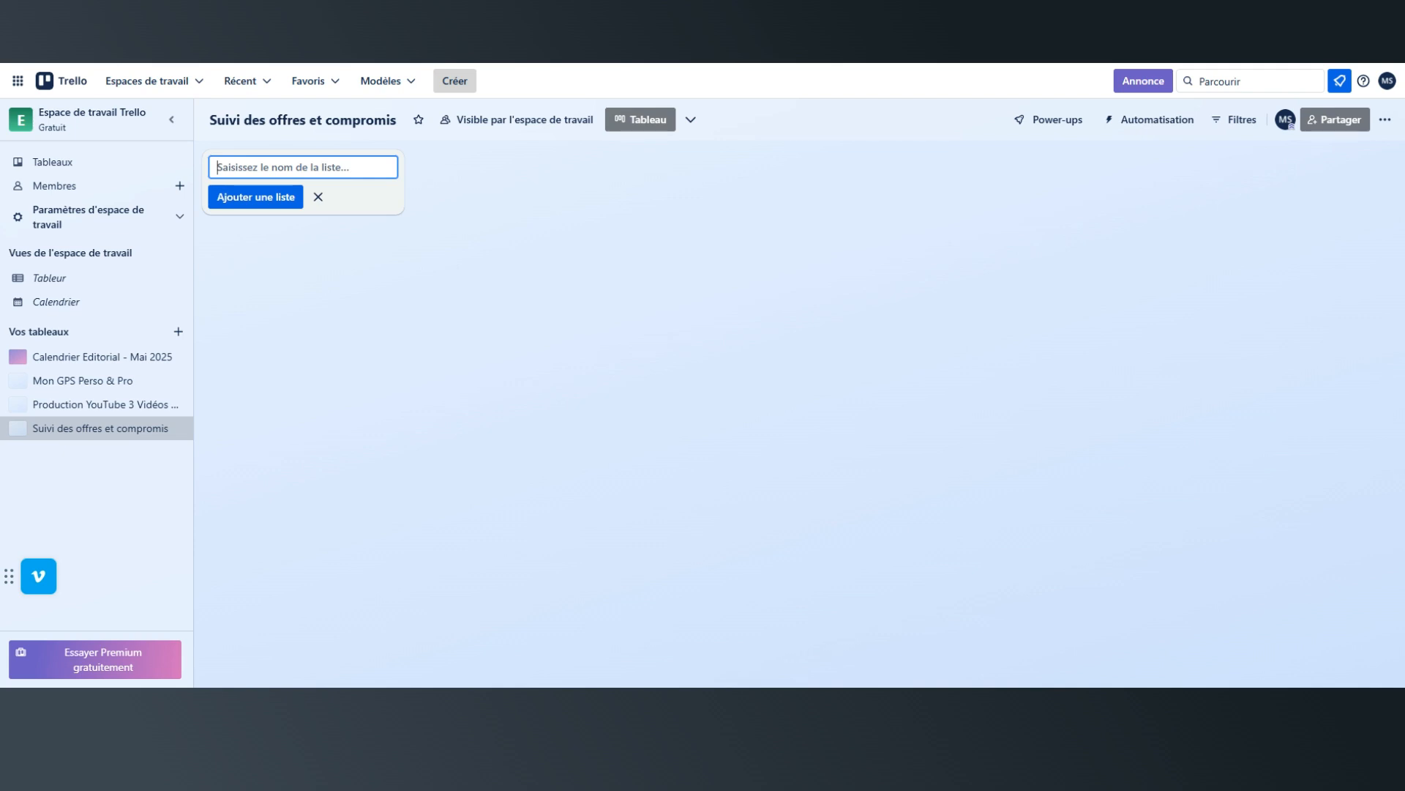
pyautogui.write('offre axc')
pyautogui.press('BackSpace')
pyautogui.press('BackSpace')
pyautogui.write('ceptée')
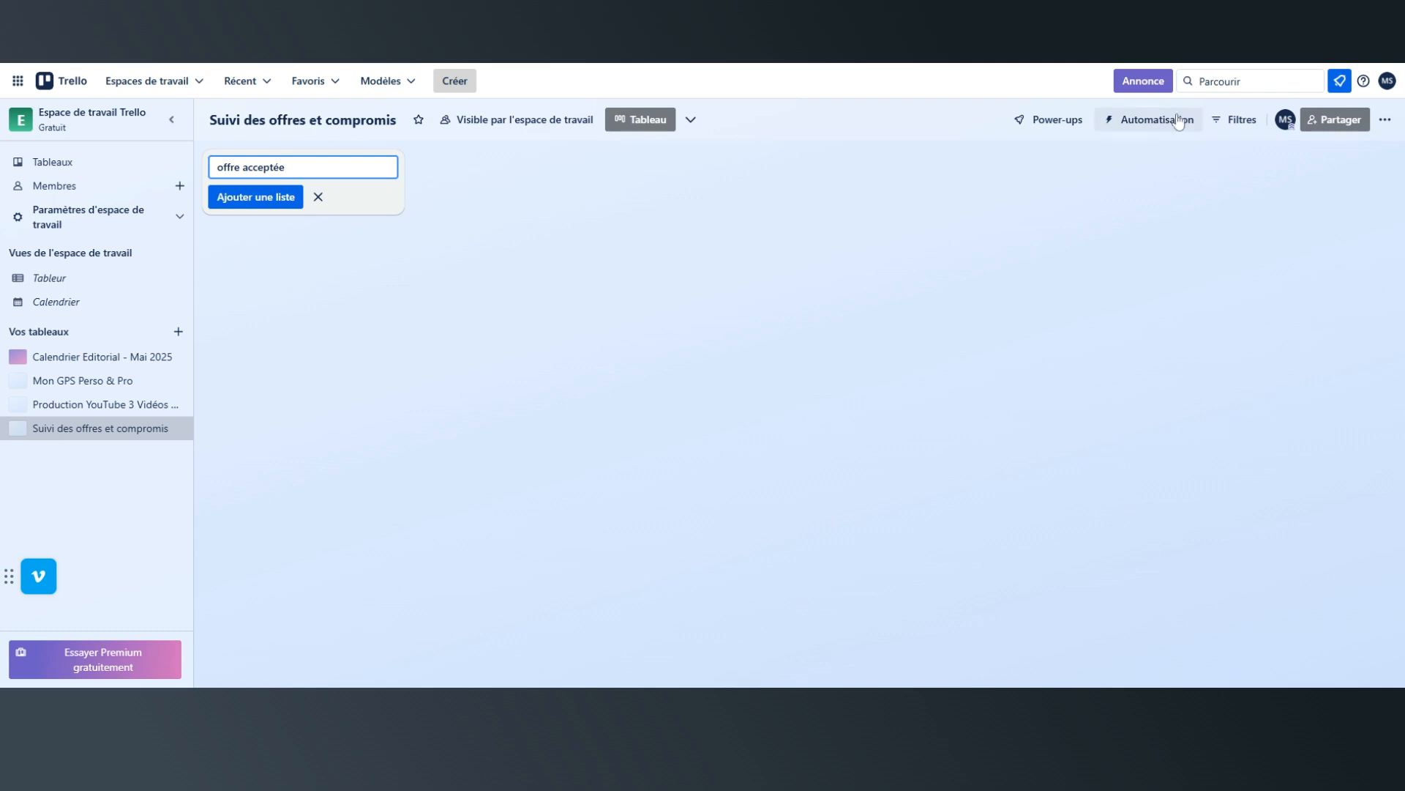
pyautogui.click(233, 205)
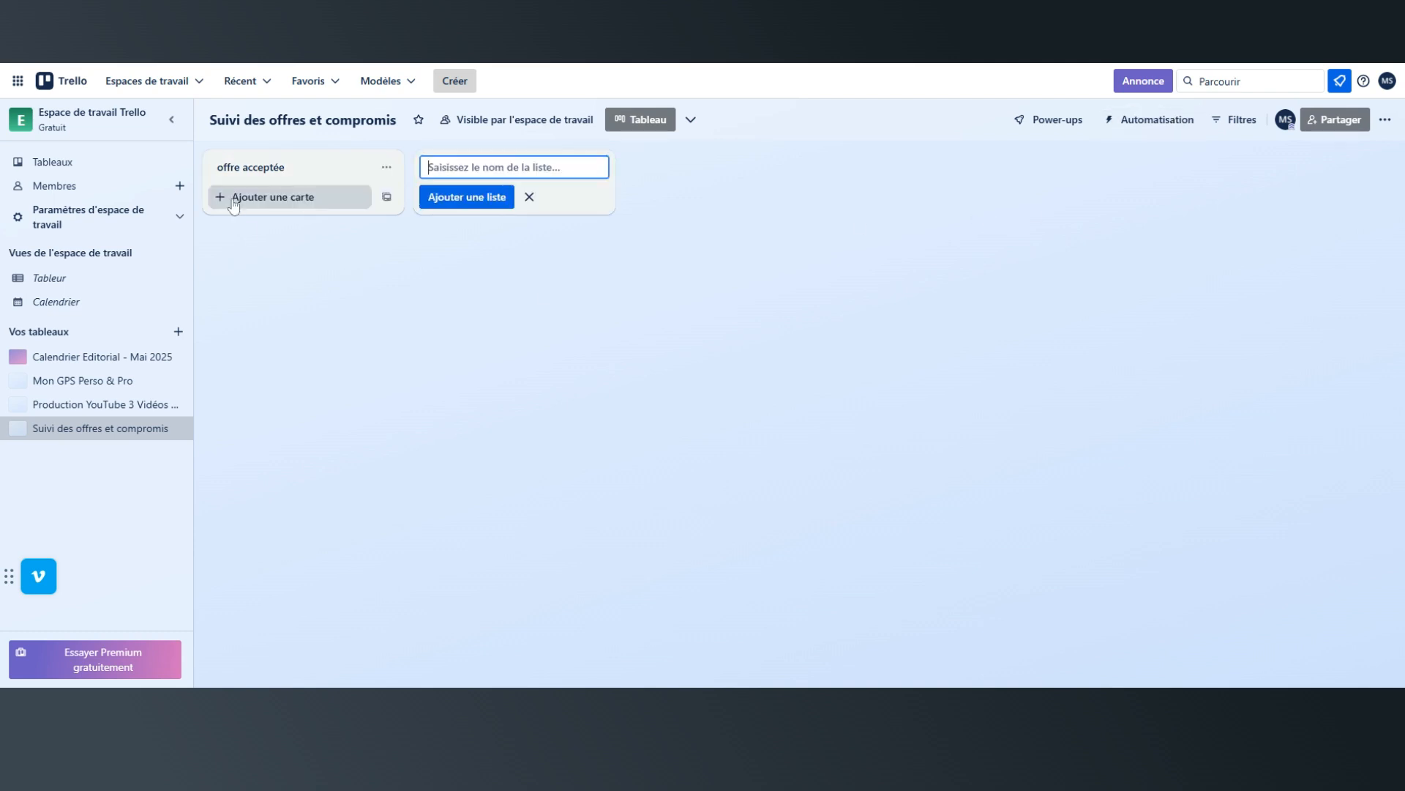
# Add a second list named "Dossier envoyé au notaire".
pyautogui.write('DO')
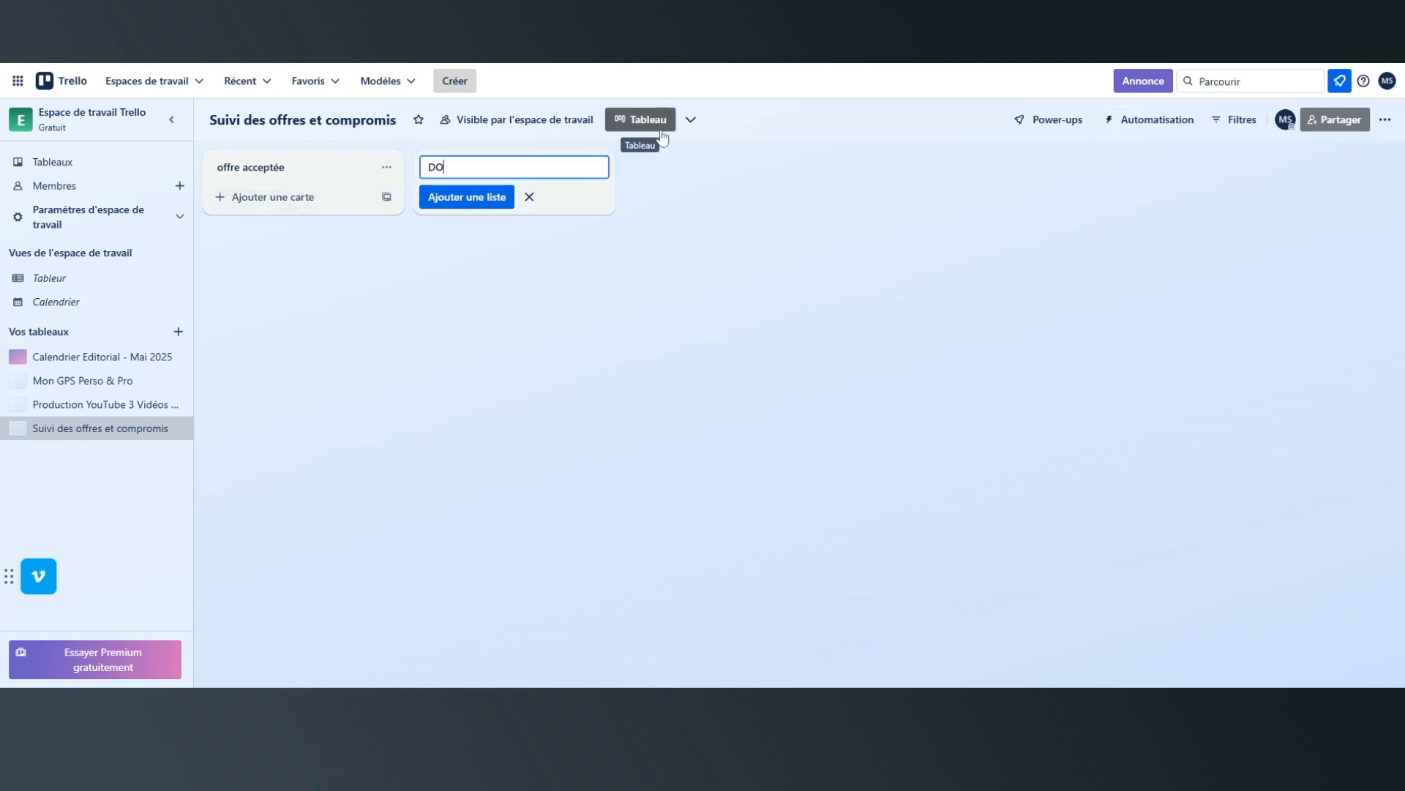
pyautogui.press('BackSpace')
pyautogui.write('ossier envoyé au notaire')
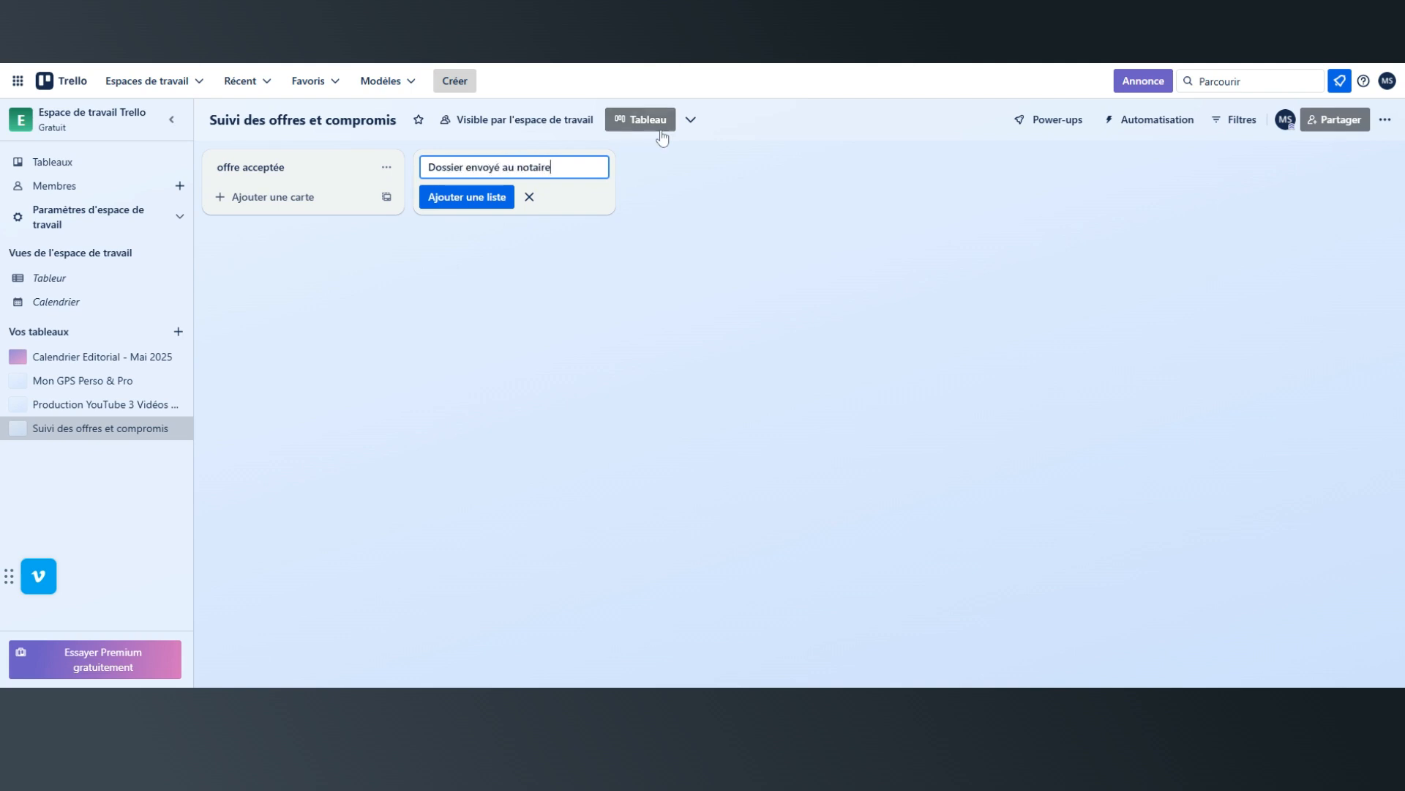
pyautogui.click(484, 196)
# Add a third list named "Crédit en cours".
pyautogui.write('Crédit e')
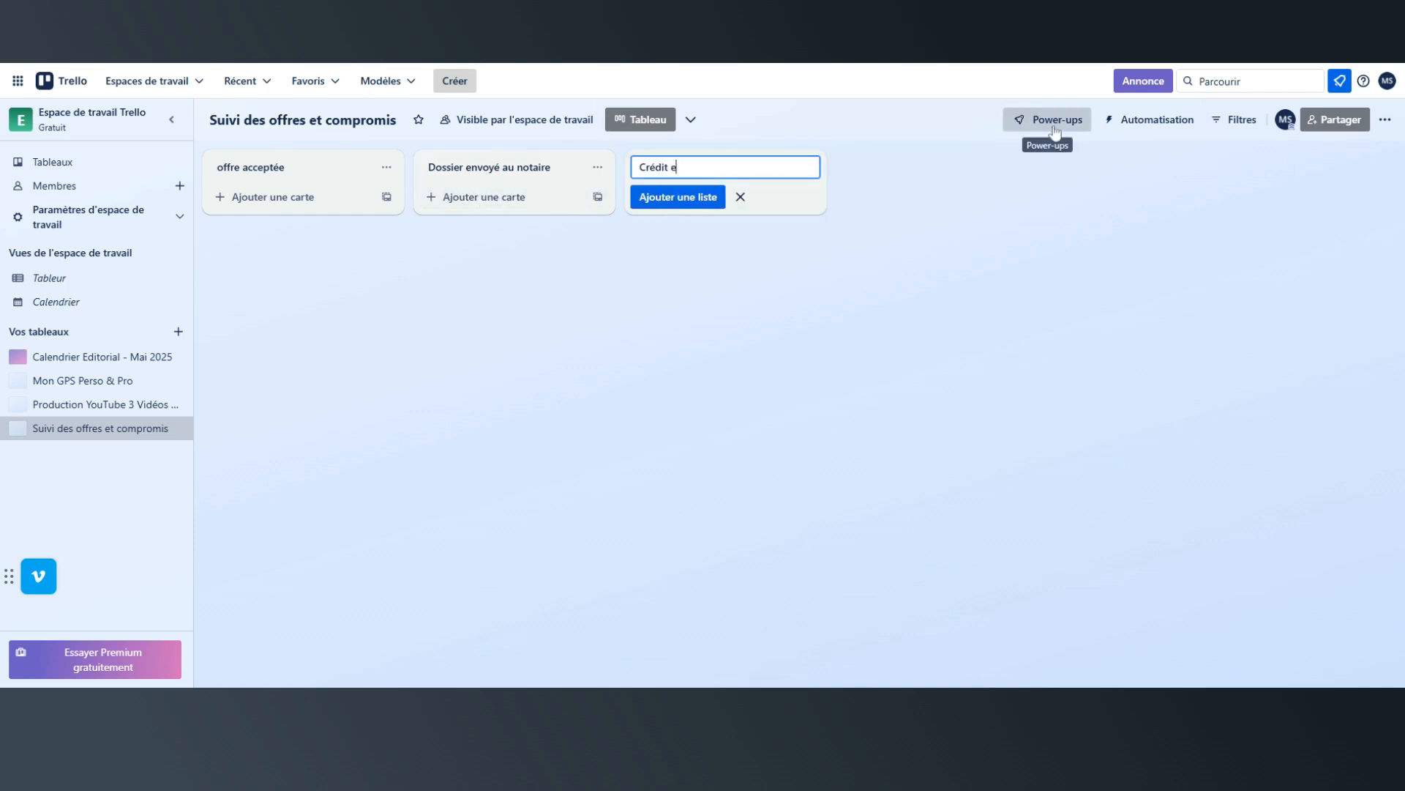
pyautogui.write('n cours')
pyautogui.click(704, 203)
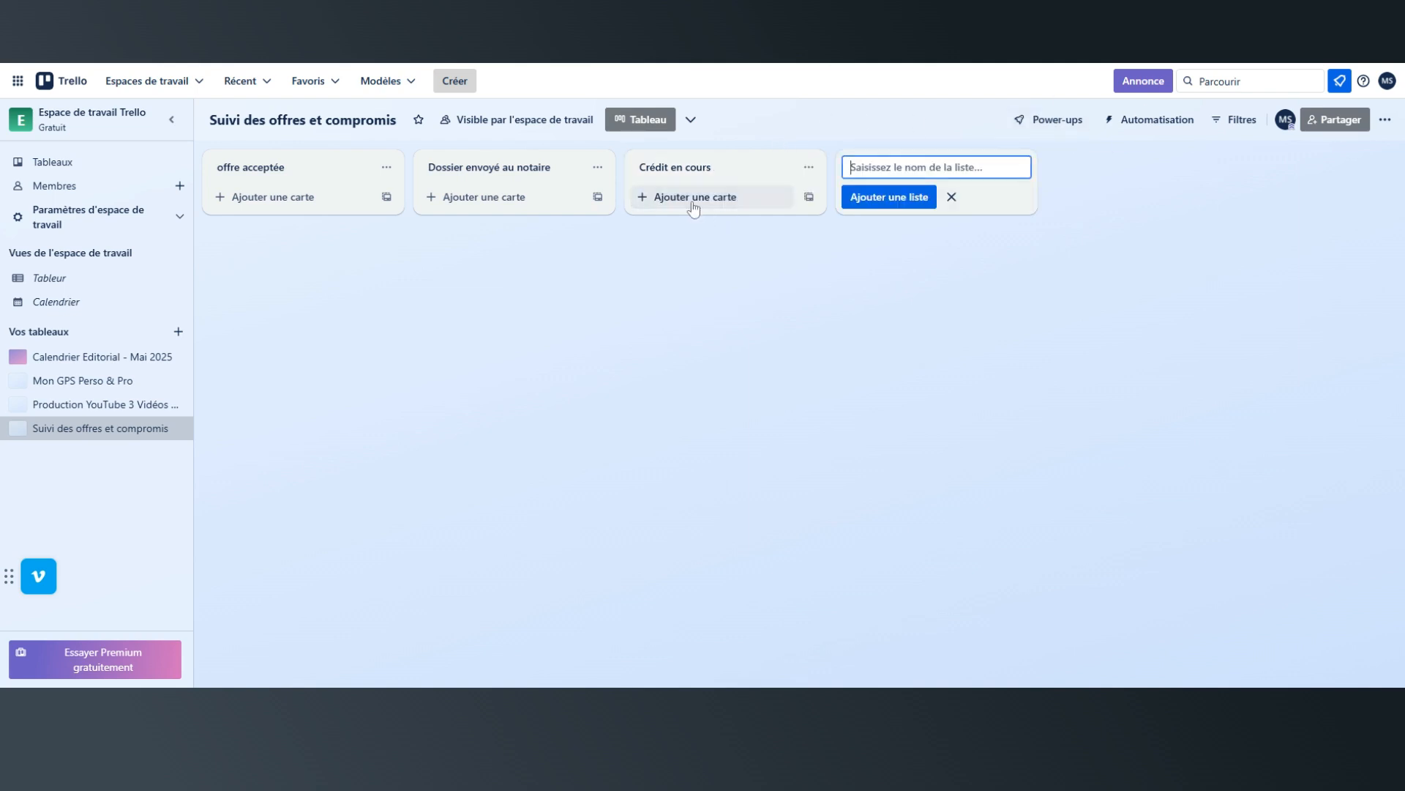
# Add a fourth list named "Signature compromis".
pyautogui.write('S')
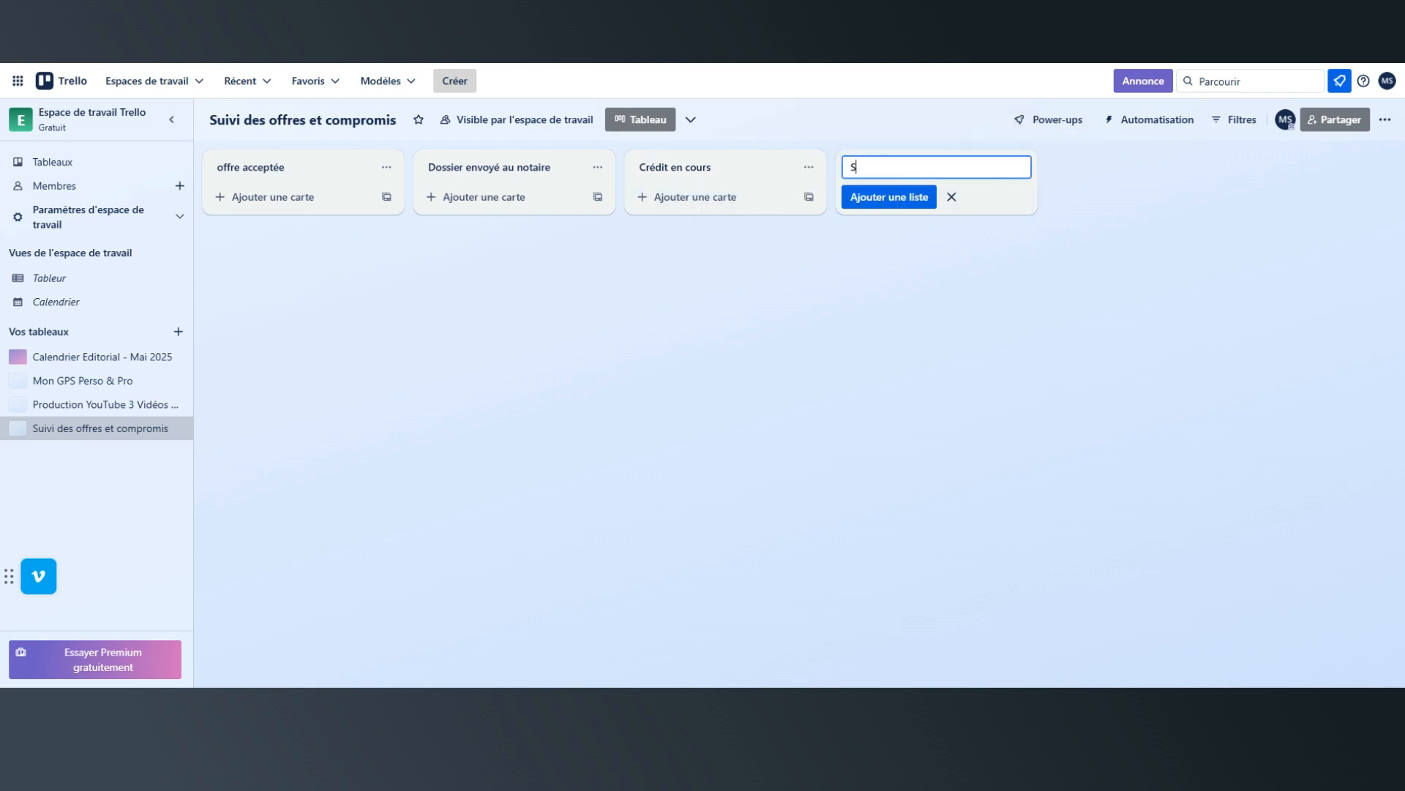
pyautogui.write('ignature compromis')
pyautogui.click(901, 197)
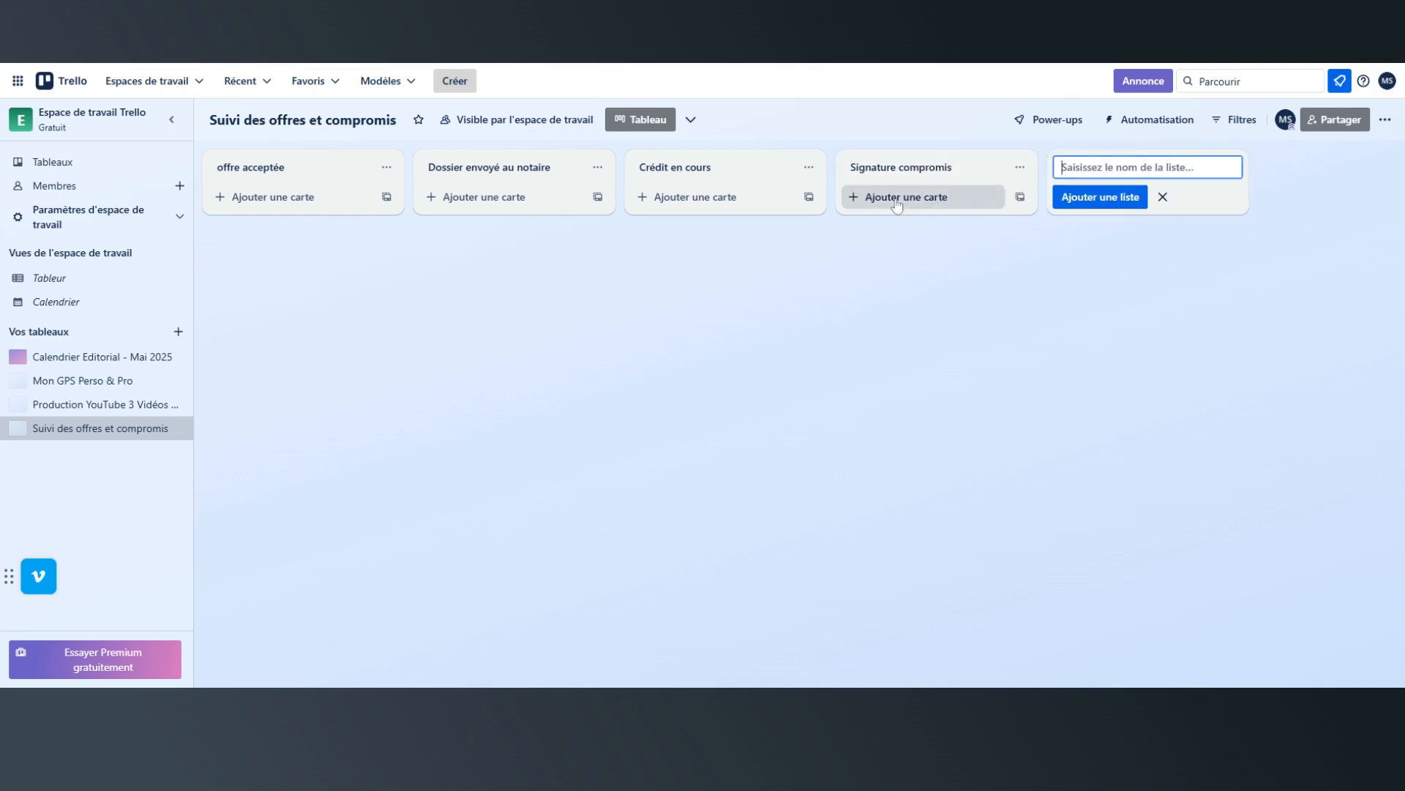
# Add a fifth list named "Obtention du prêt".
pyautogui.write('Obtention du ')
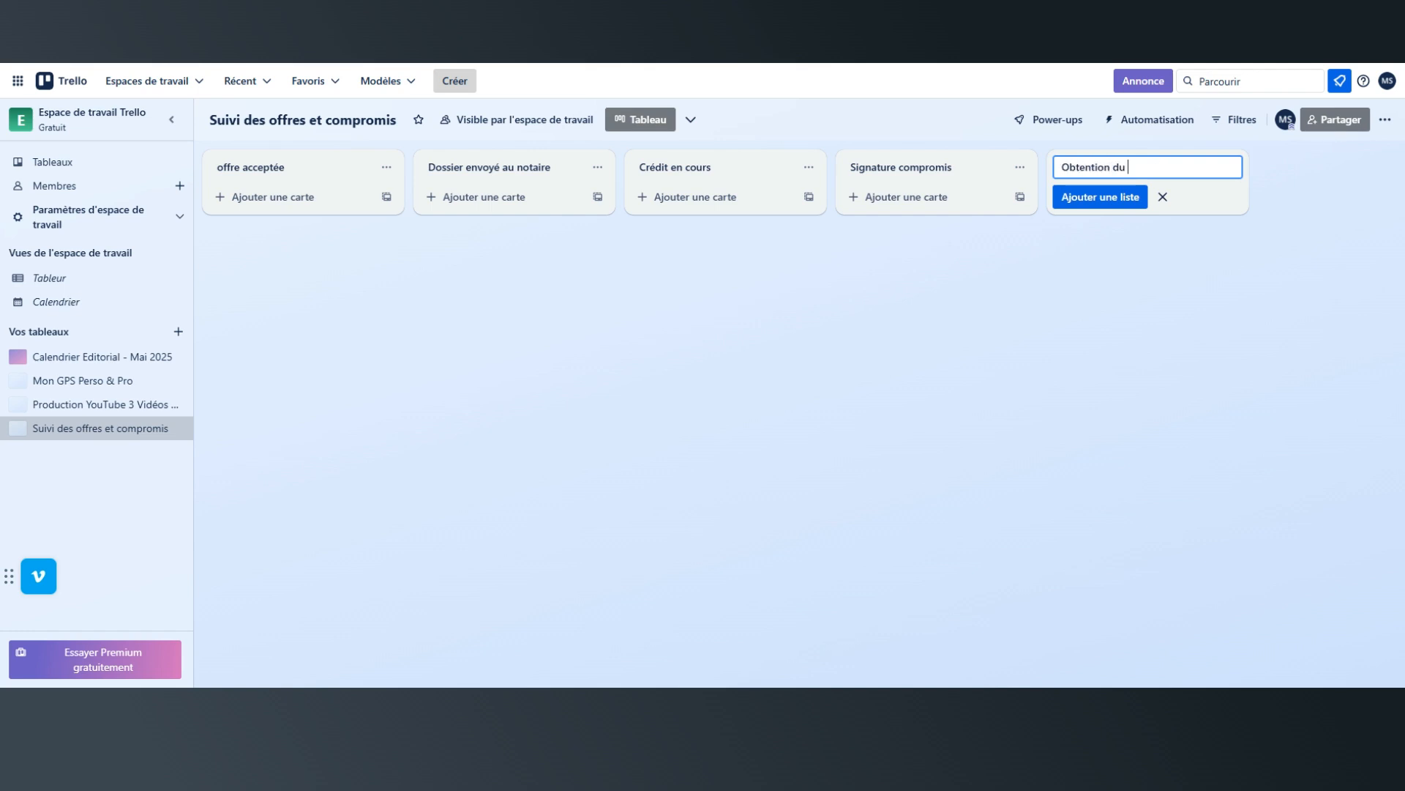
pyautogui.write('prêt')
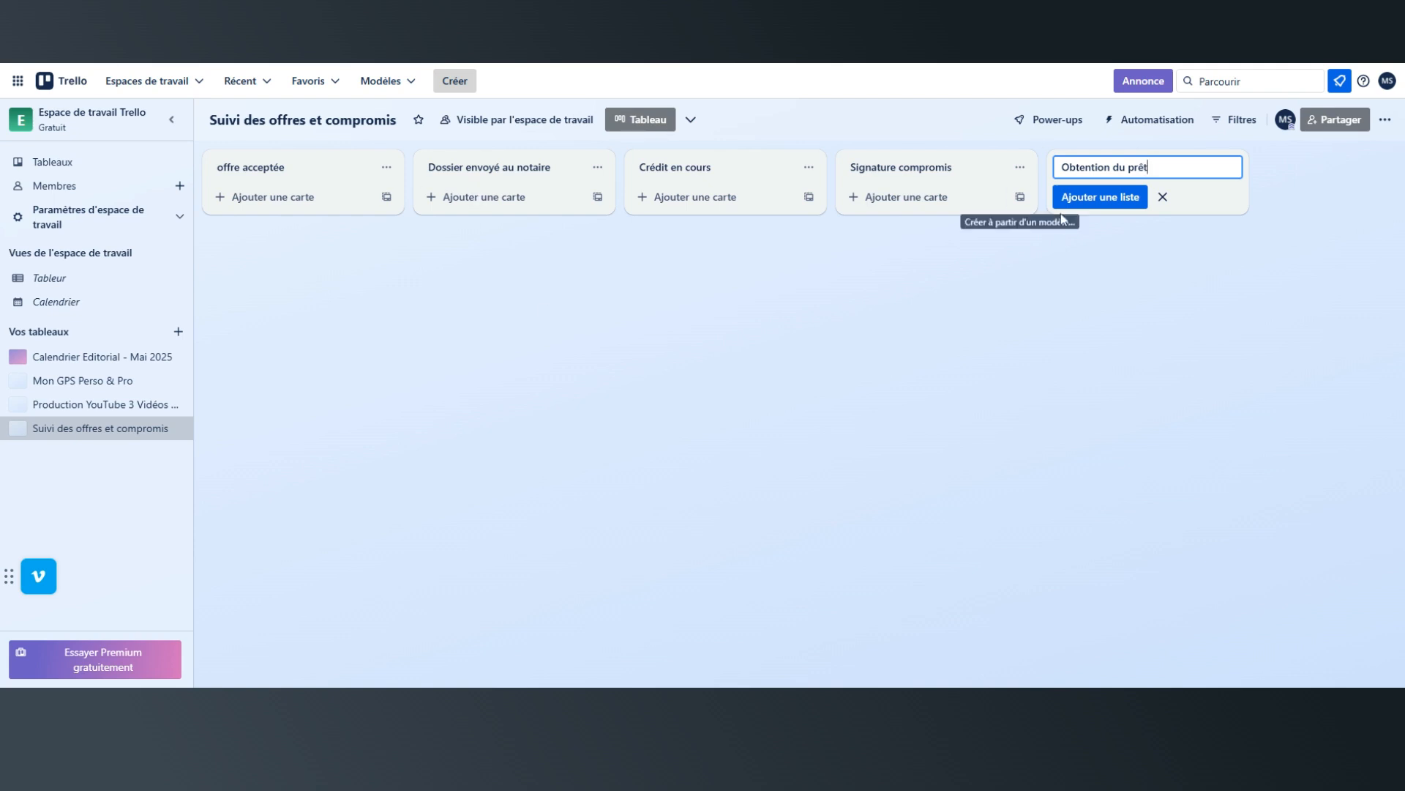
pyautogui.click(1102, 196)
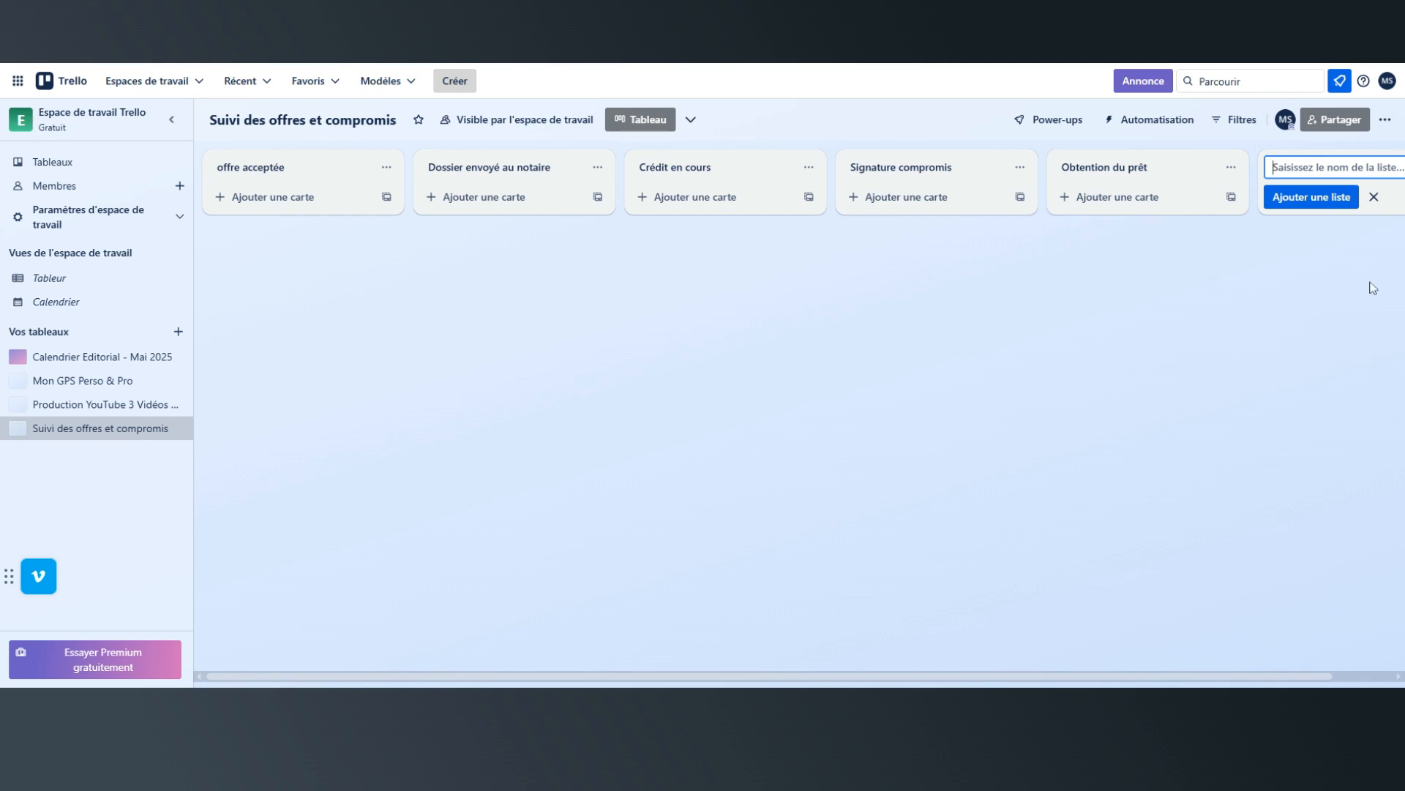
# Add a sixth list named "Date signature acte authentique".
pyautogui.write('Signat')
pyautogui.write('ure ')
pyautogui.write('fi')
pyautogui.write('nal')
pyautogui.write('e')
pyautogui.press('BackSpace')
pyautogui.press('BackSpace')
pyautogui.press('BackSpace')
pyautogui.press('BackSpace')
pyautogui.press('BackSpace')
pyautogui.press('BackSpace')
pyautogui.press('BackSpace')
pyautogui.press('BackSpace')
pyautogui.press('BackSpace')
pyautogui.press('BackSpace')
pyautogui.press('BackSpace')
pyautogui.press('BackSpace')
pyautogui.press('BackSpace')
pyautogui.press('BackSpace')
pyautogui.press('BackSpace')
pyautogui.press('BackSpace')
pyautogui.press('BackSpace')
pyautogui.write('Date aci')
pyautogui.press('BackSpace')
pyautogui.write('signature acte authentique')
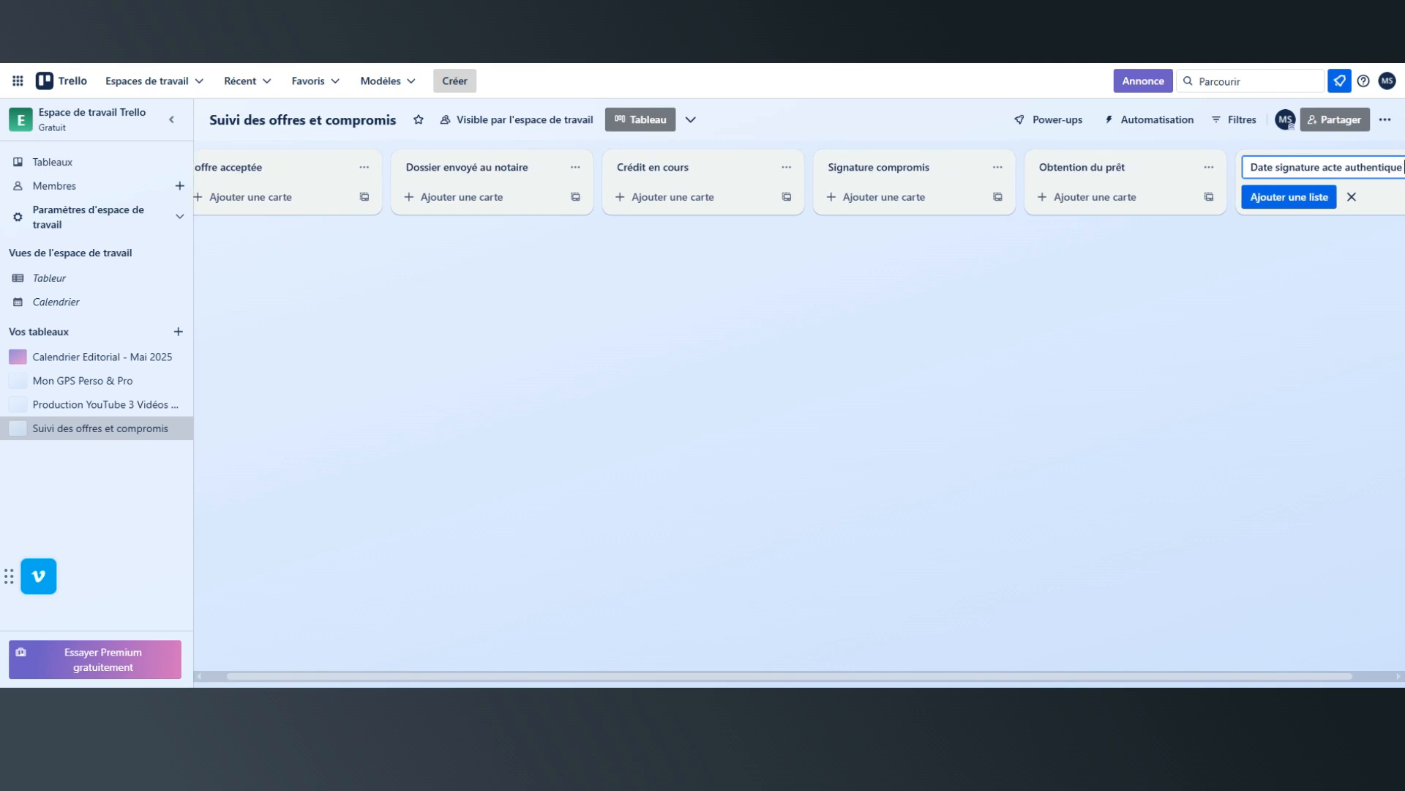
pyautogui.click(1288, 196)
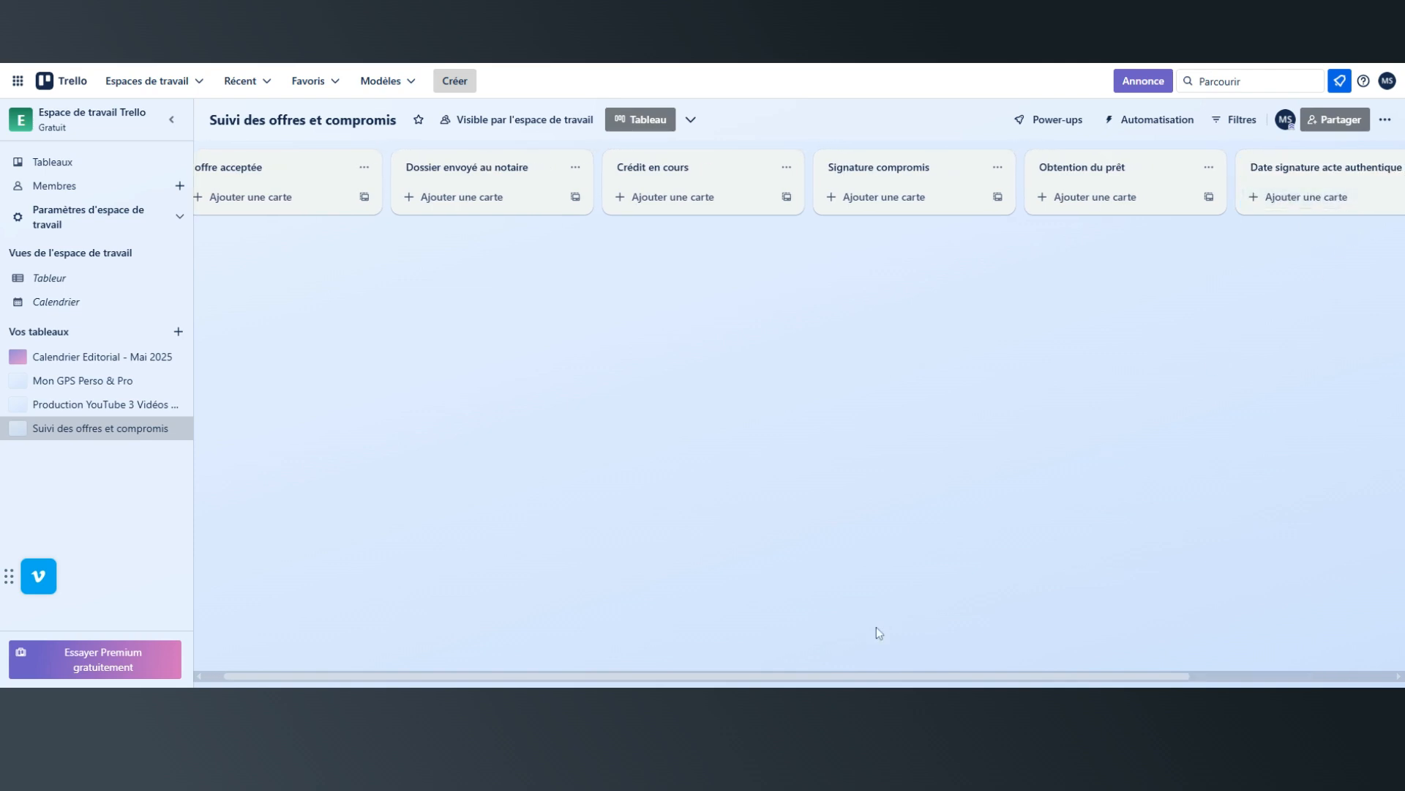
# Add a seventh list named "Suivi post signature" after the deed signing date list.
pyautogui.moveTo(796, 678); pyautogui.dragTo(1167, 680)
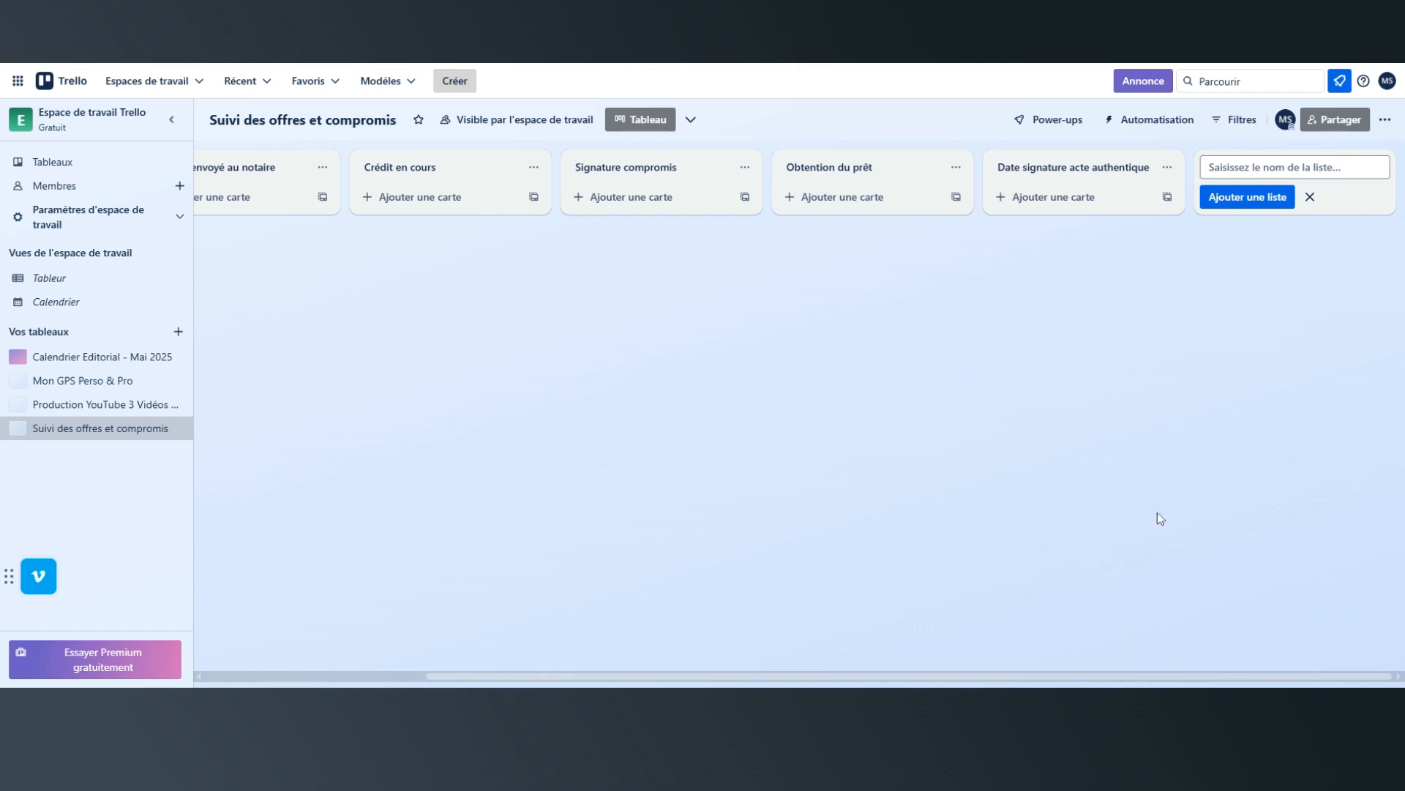
pyautogui.click(1363, 173)
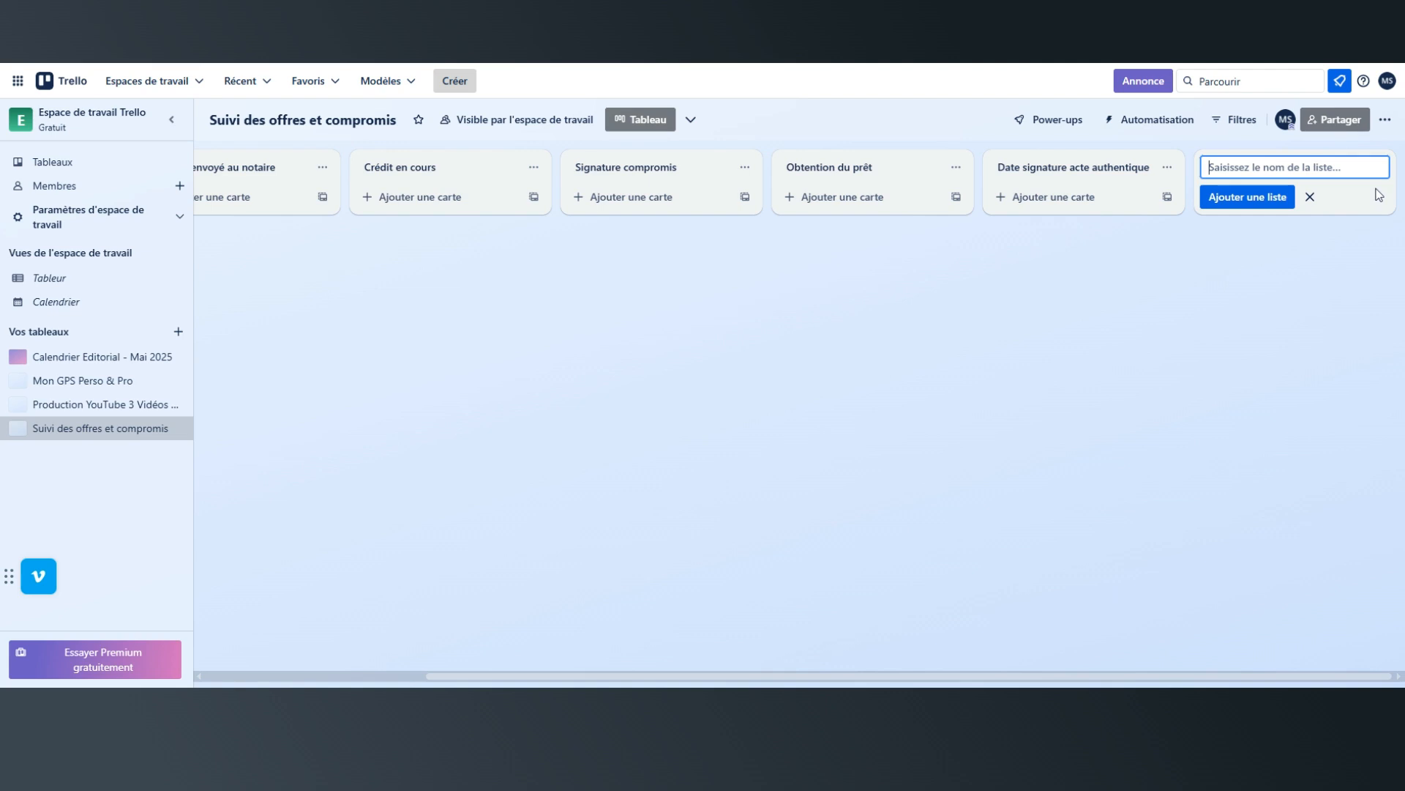
pyautogui.write('Suivi post signature')
pyautogui.click(1138, 289)
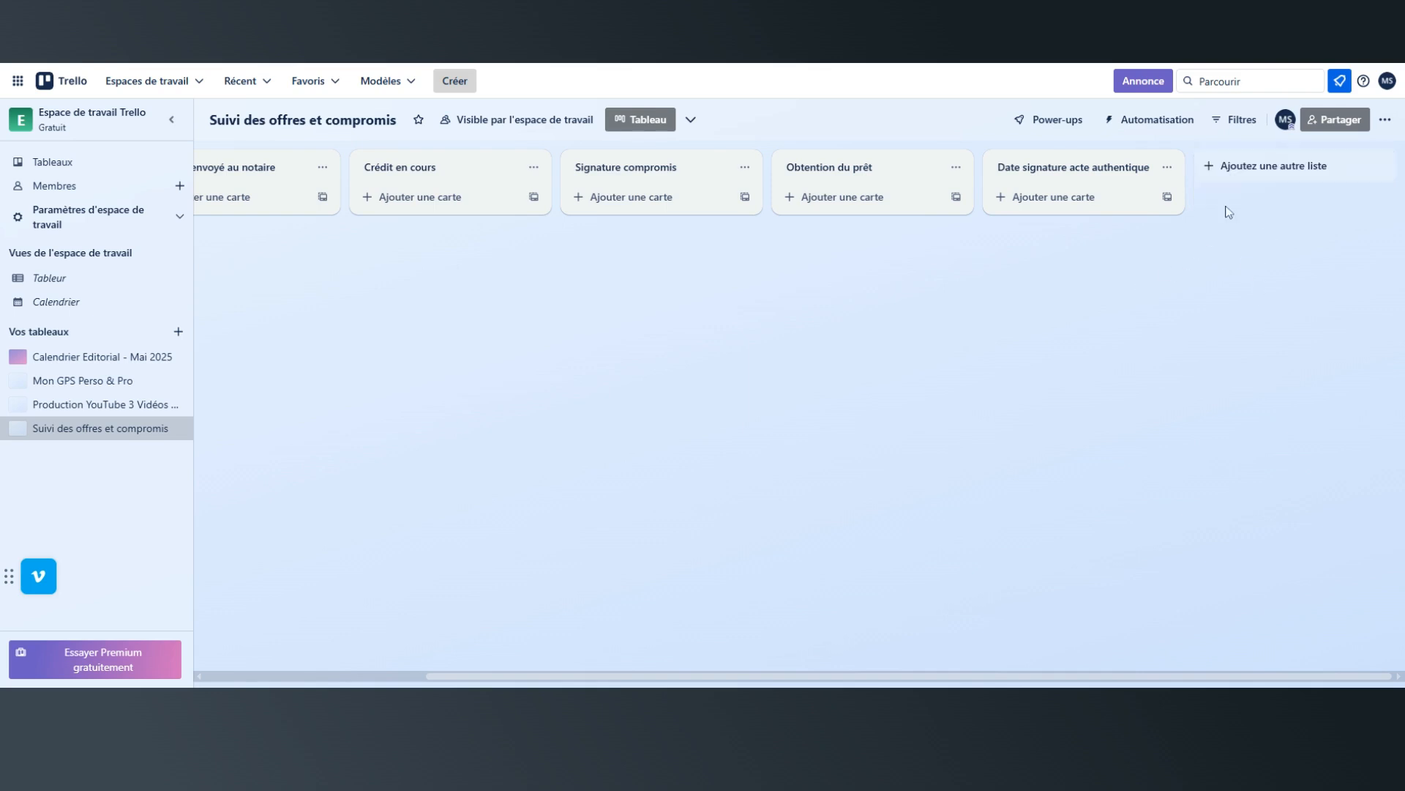
pyautogui.click(1288, 174)
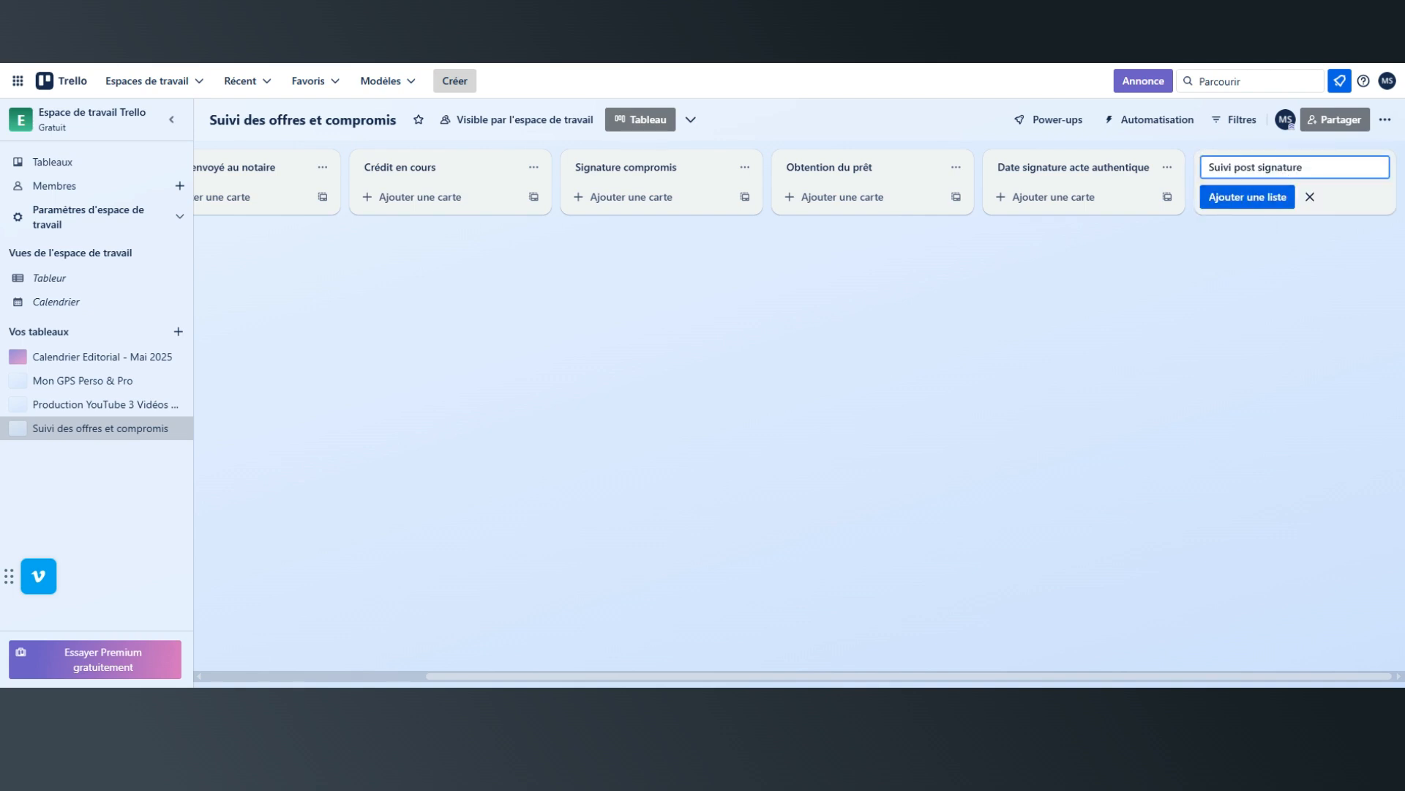
pyautogui.click(1252, 199)
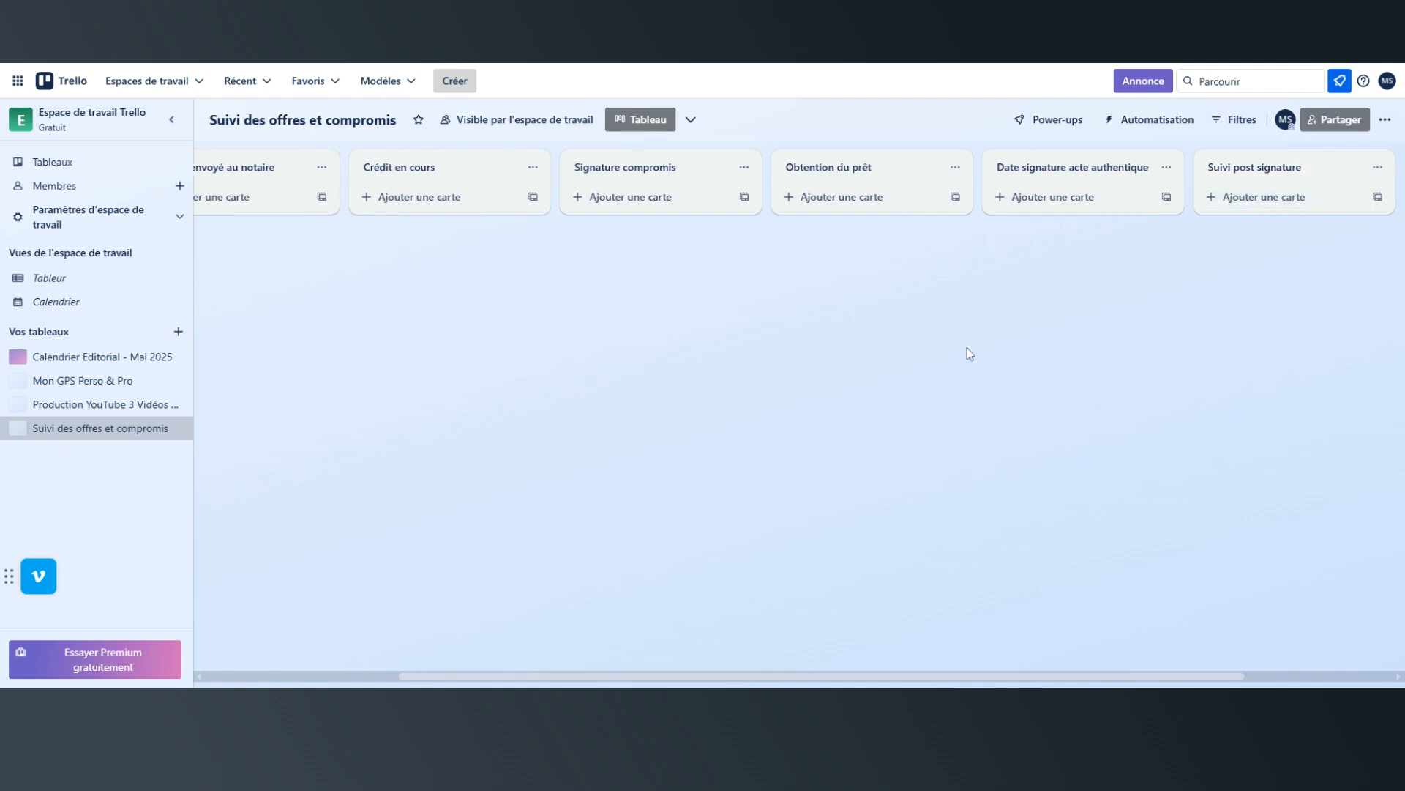
# Add a card to the "offre acceptée" list titled "Mandat" followed by the first client's surname in capitals.
pyautogui.moveTo(647, 676); pyautogui.dragTo(273, 564)
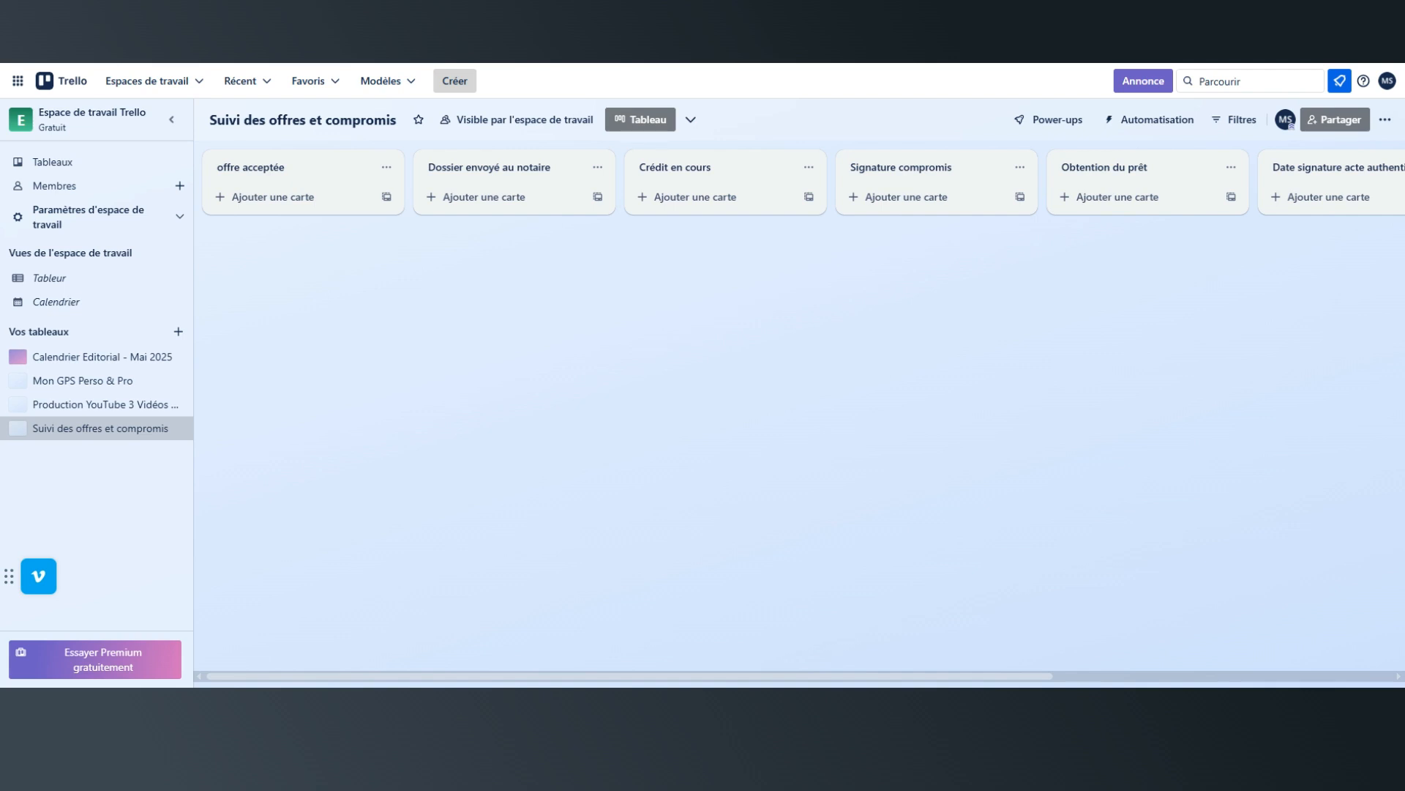
pyautogui.click(292, 199)
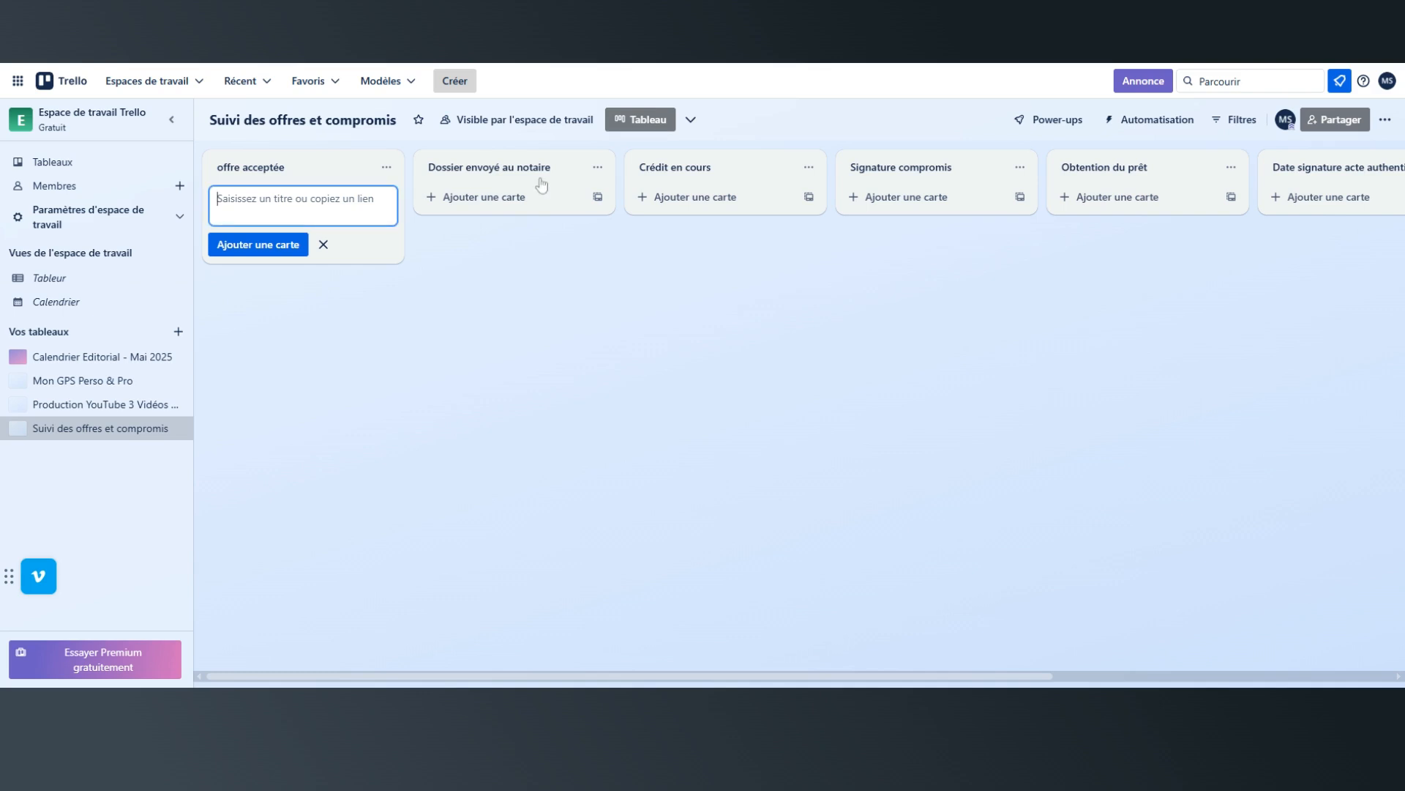
pyautogui.write('R')
pyautogui.press('BackSpace')
pyautogui.write('off')
pyautogui.press('BackSpace')
pyautogui.press('BackSpace')
pyautogui.press('BackSpace')
pyautogui.write('Madat')
pyautogui.press('BackSpace')
pyautogui.press('BackSpace')
pyautogui.press('BackSpace')
pyautogui.write('ndat DUPONT')
pyautogui.click(245, 289)
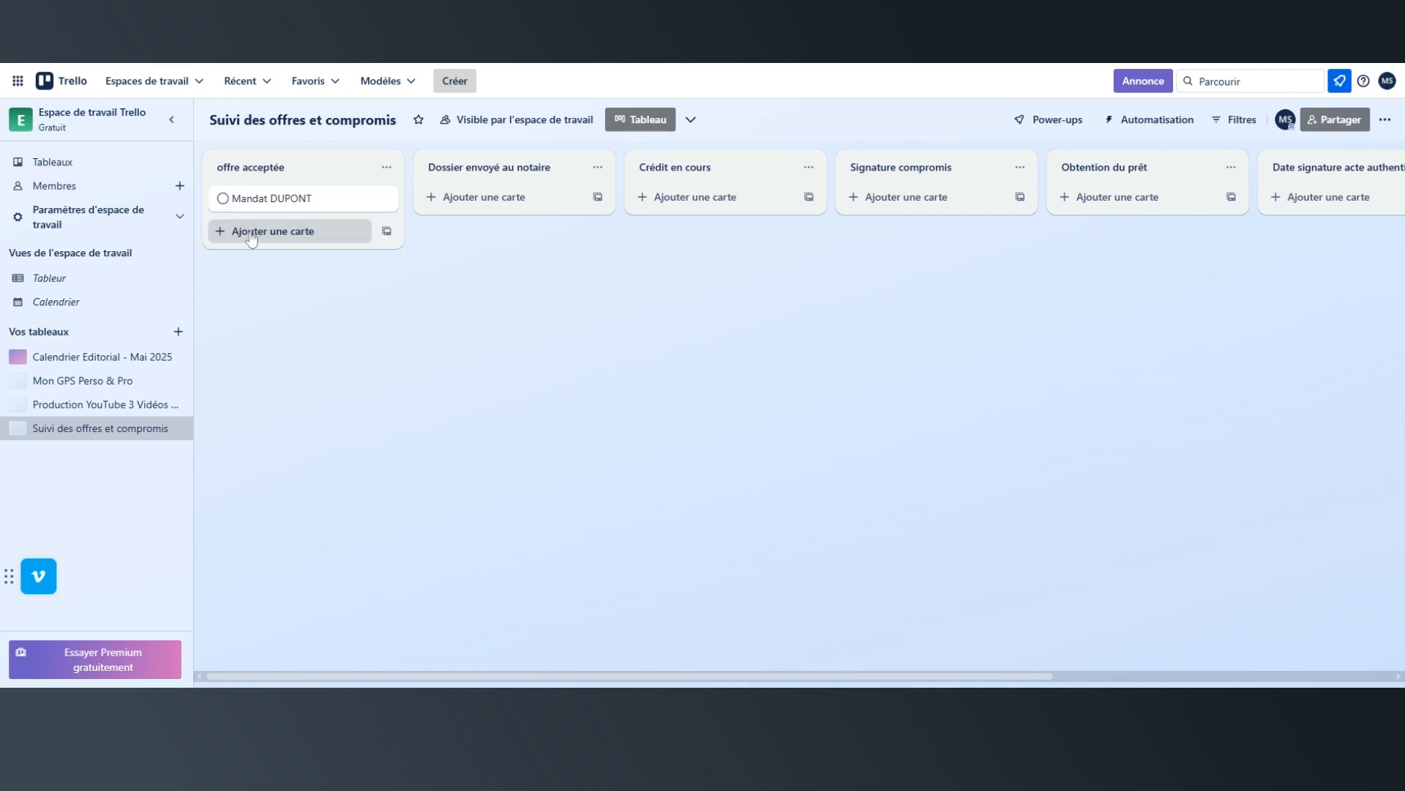
# Add a second card to the "offre acceptée" list titled "Mandat" followed by another client's surname in capitals.
pyautogui.click(251, 232)
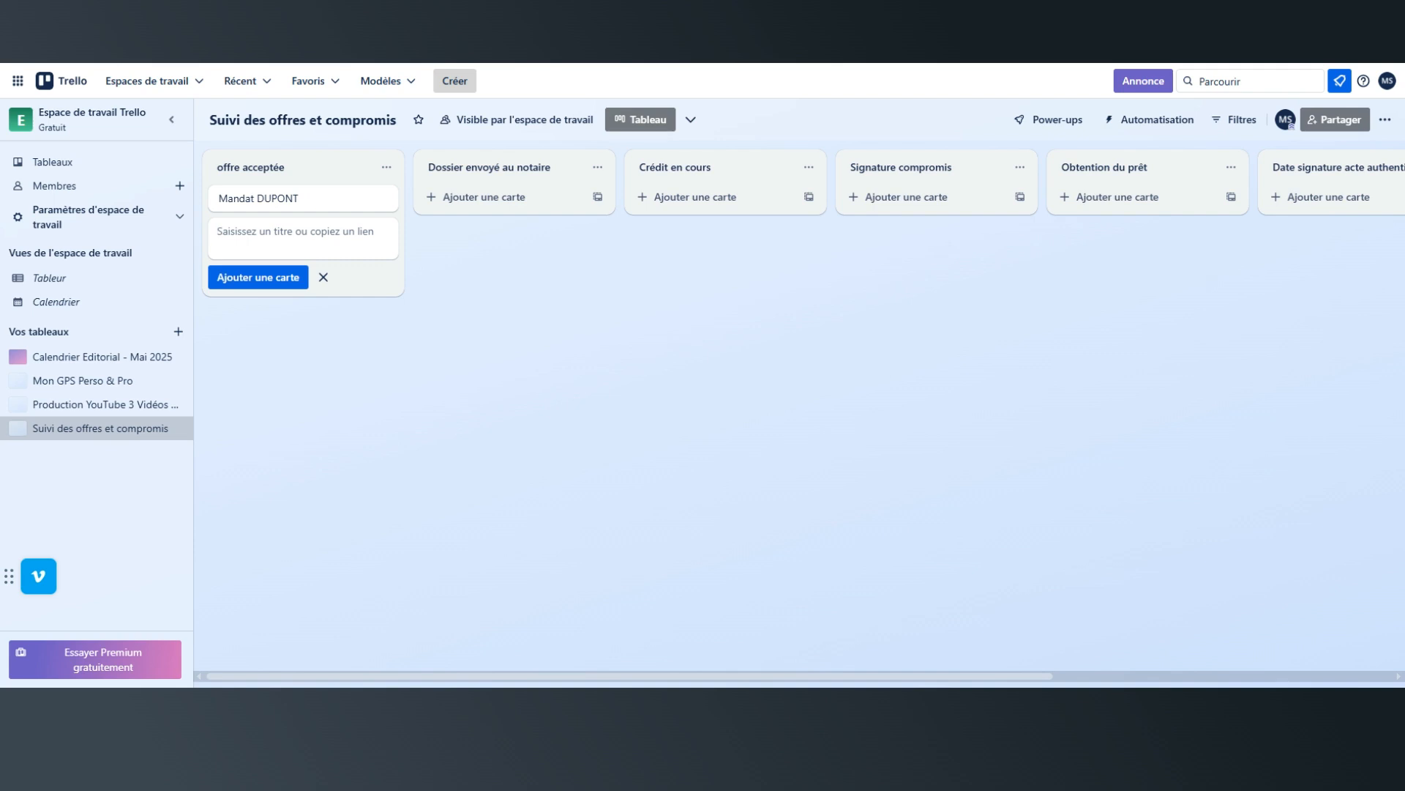
pyautogui.write('m')
pyautogui.press('BackSpace')
pyautogui.write('Mandat')
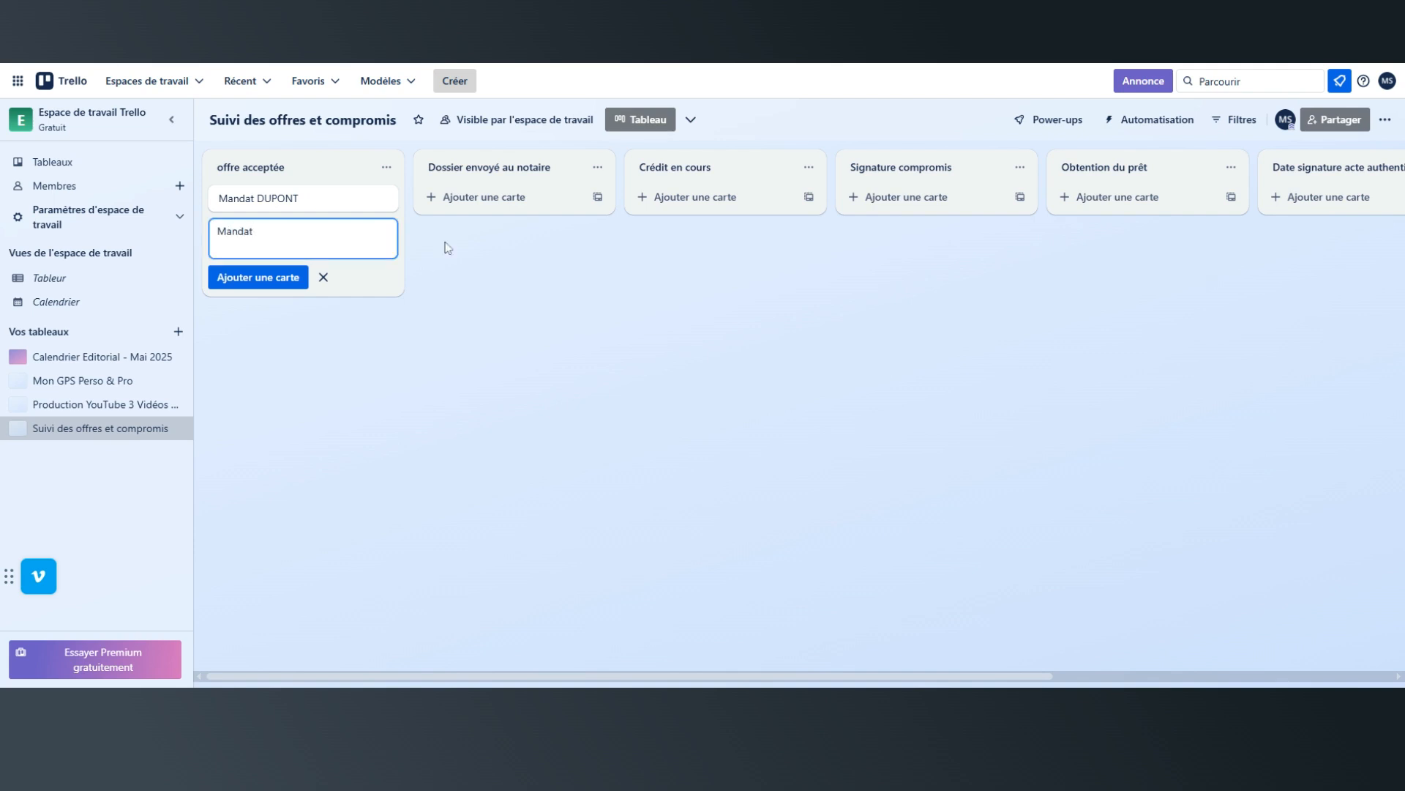
pyautogui.write(' DU')
pyautogui.write('UIS')
pyautogui.press('BackSpace')
pyautogui.press('BackSpace')
pyautogui.press('BackSpace')
pyautogui.write('PUIS')
pyautogui.click(258, 277)
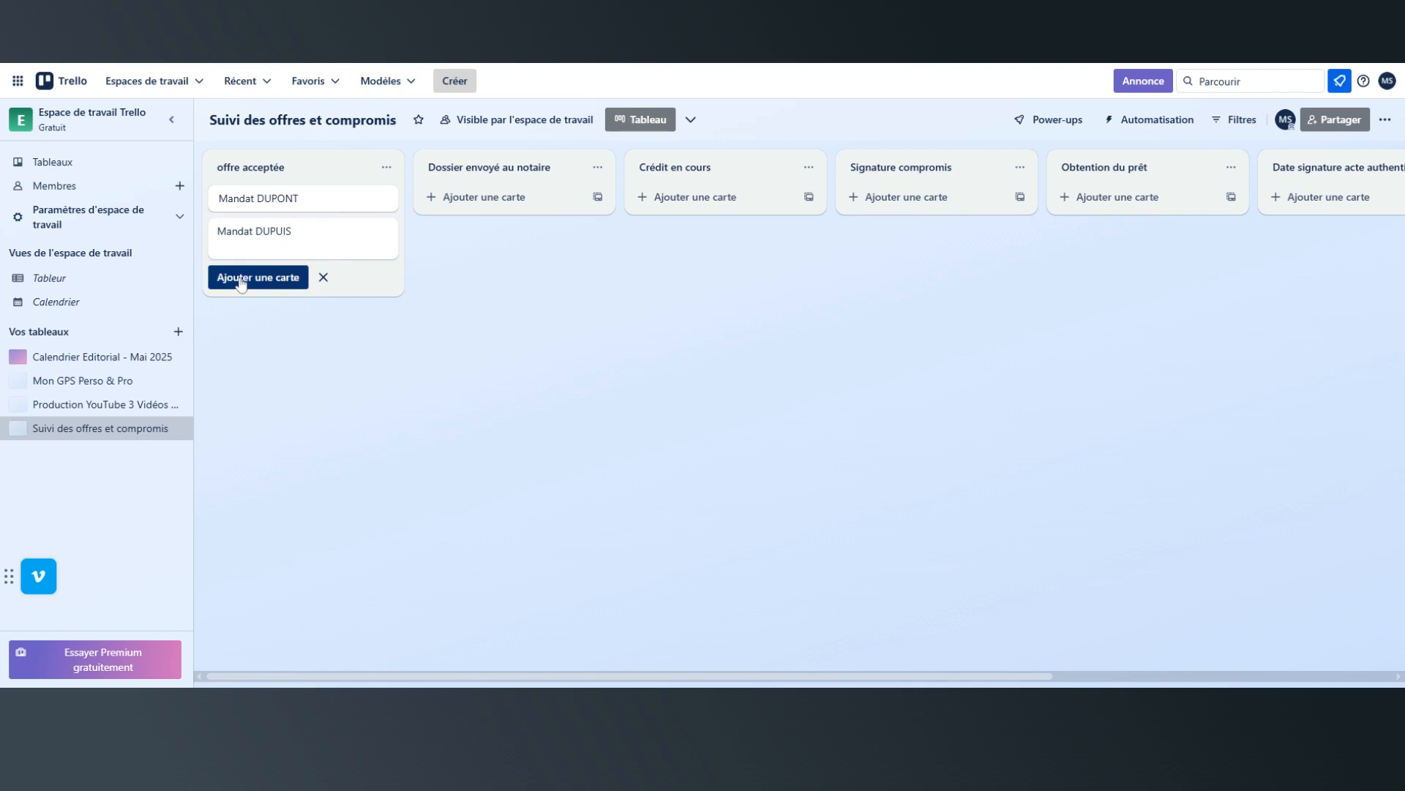
pyautogui.click(323, 309)
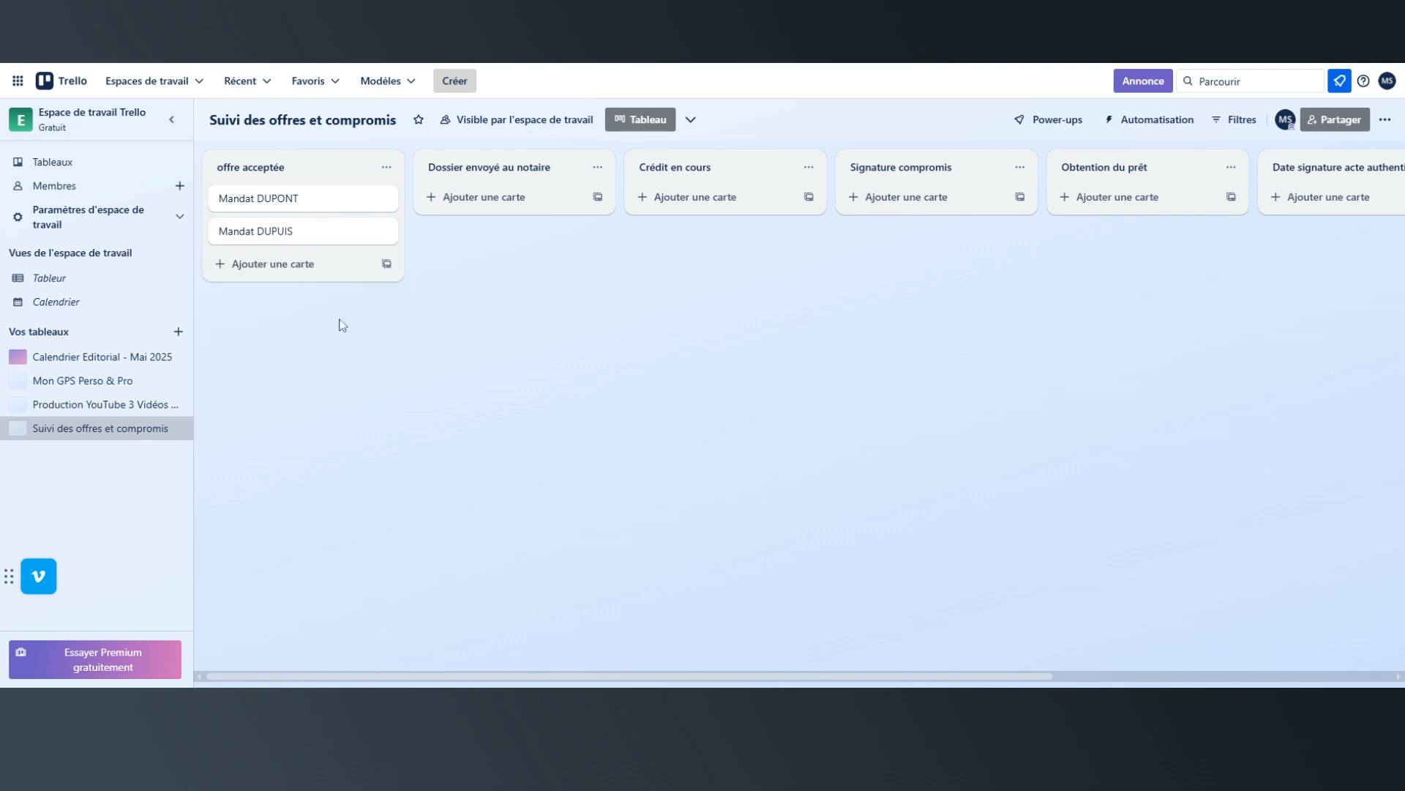
# Open the first card in the "offre acceptée" list with its description ready for editing.
pyautogui.click(276, 204)
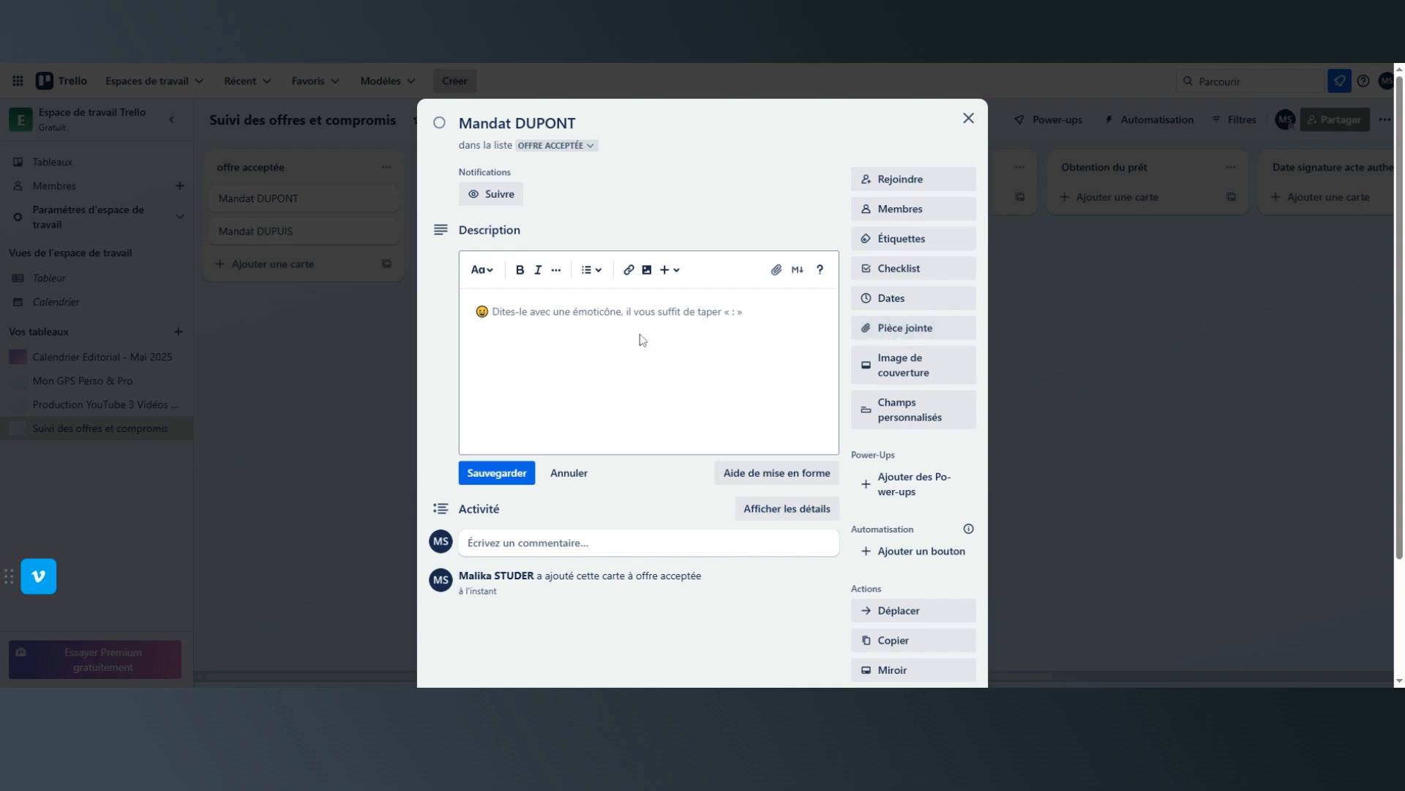
pyautogui.click(606, 335)
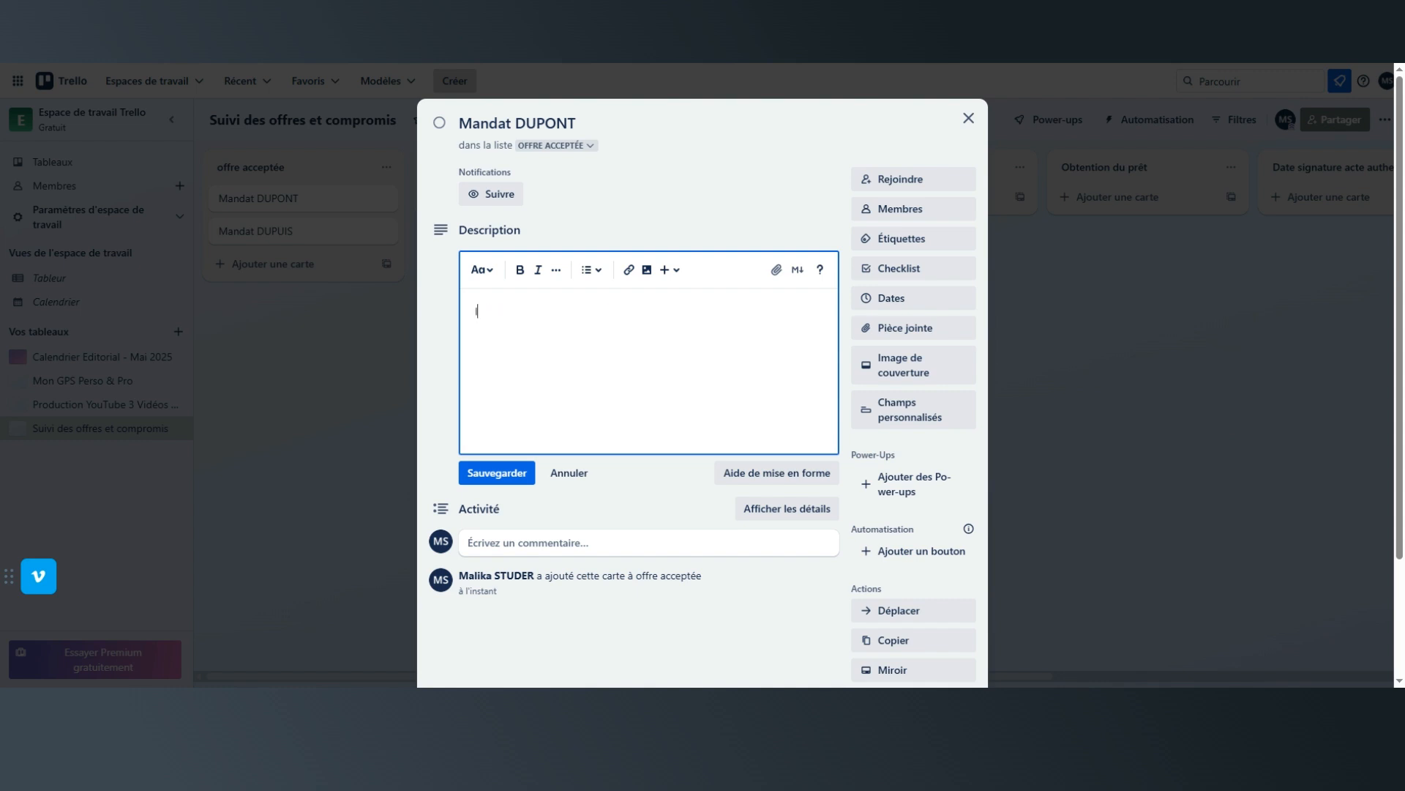
pyautogui.write('V')
pyautogui.write('ente f')
pyautogui.write('aite en par')
pyautogui.write('tage ')
pyautogui.write('Agence')
pyautogui.write('Nom du')
pyautogui.write(' client')
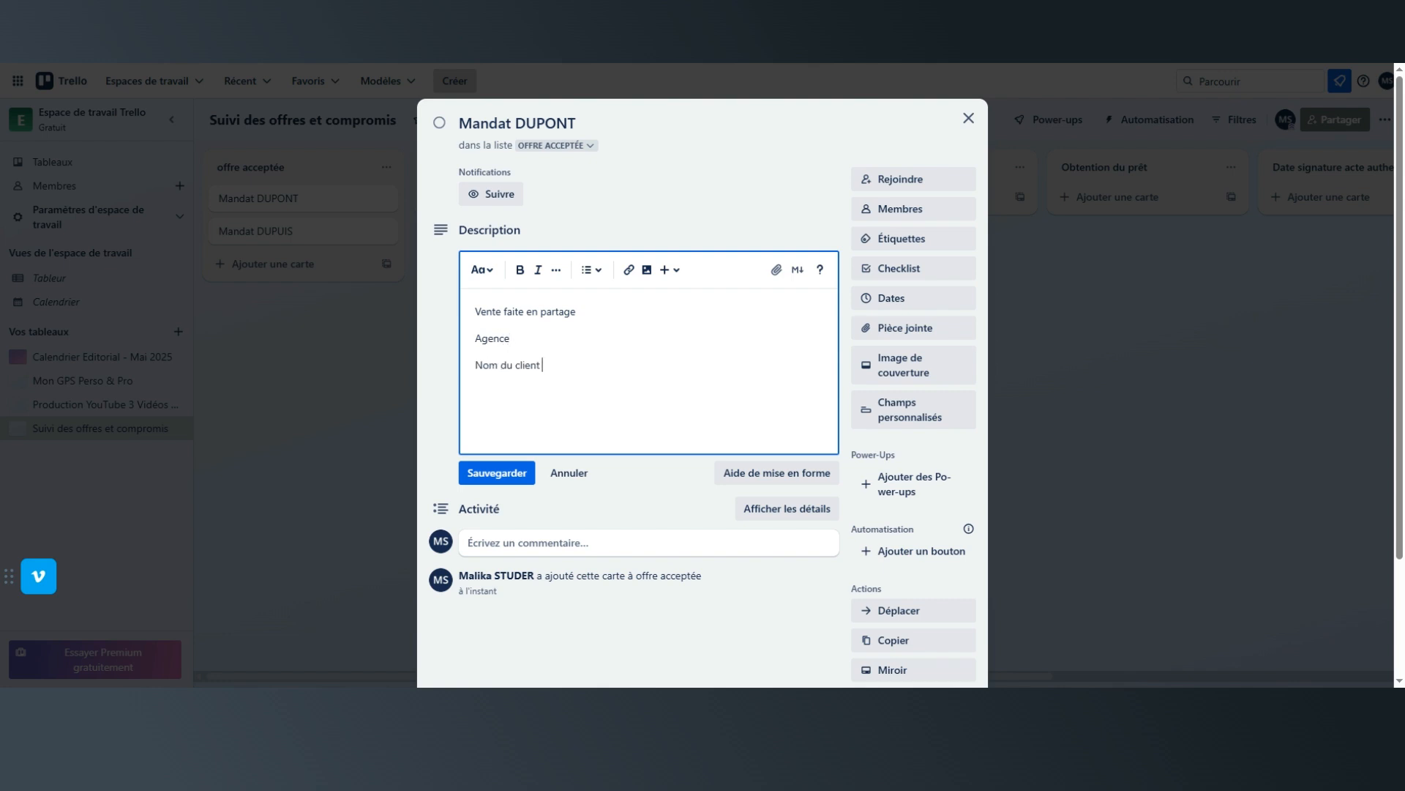
pyautogui.hotkey('shift', 'Home')
pyautogui.hotkey('shift', 'Up')
pyautogui.hotkey('shift', 'Up')
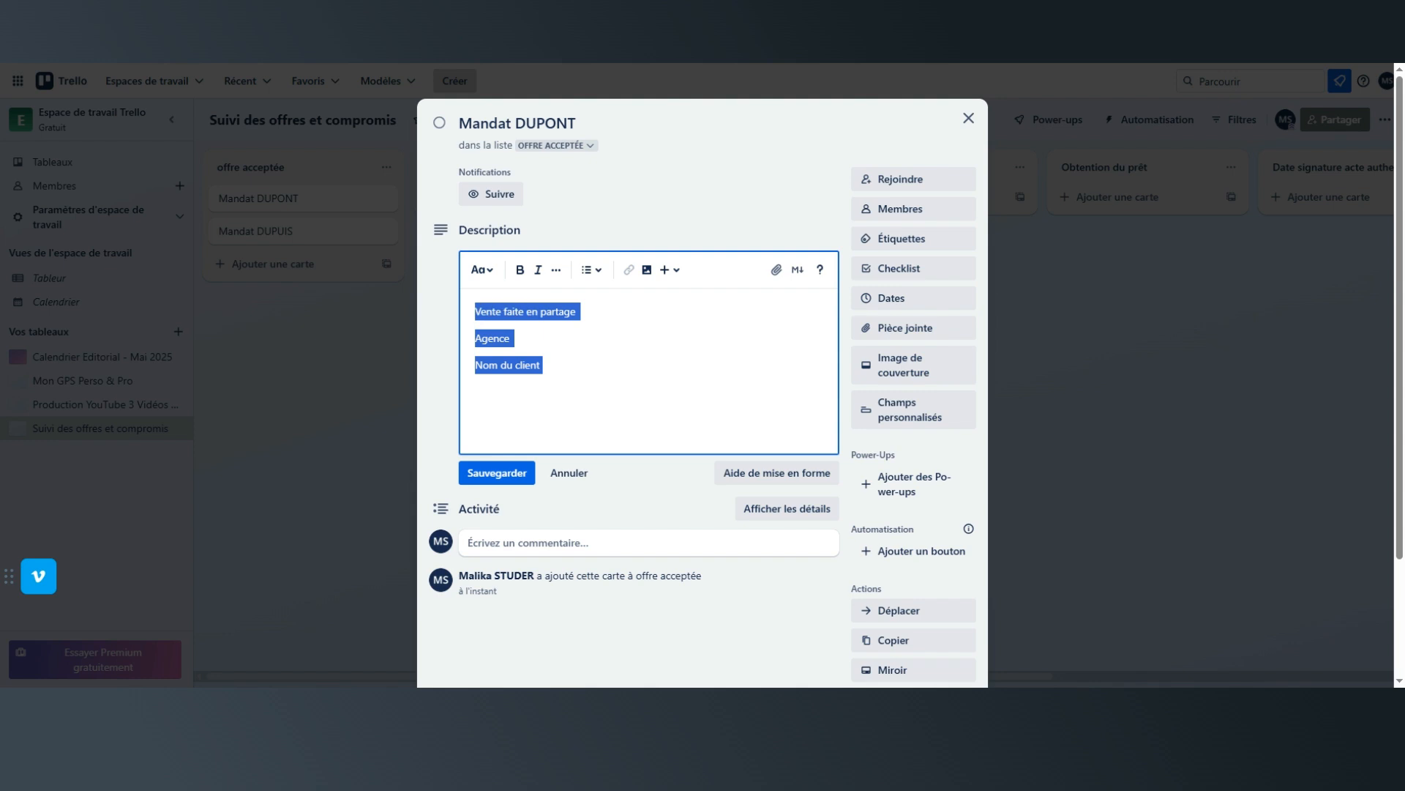
pyautogui.press('BackSpace')
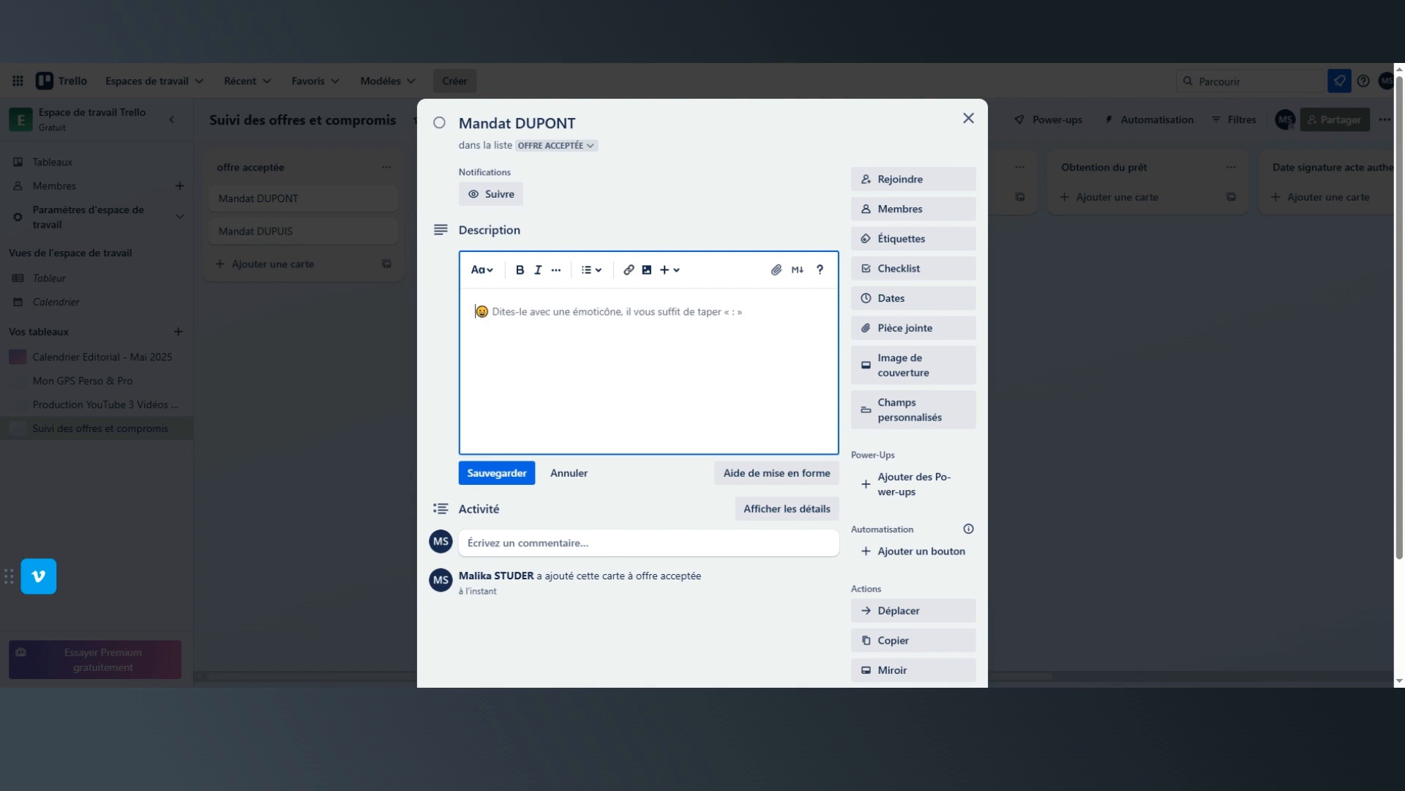
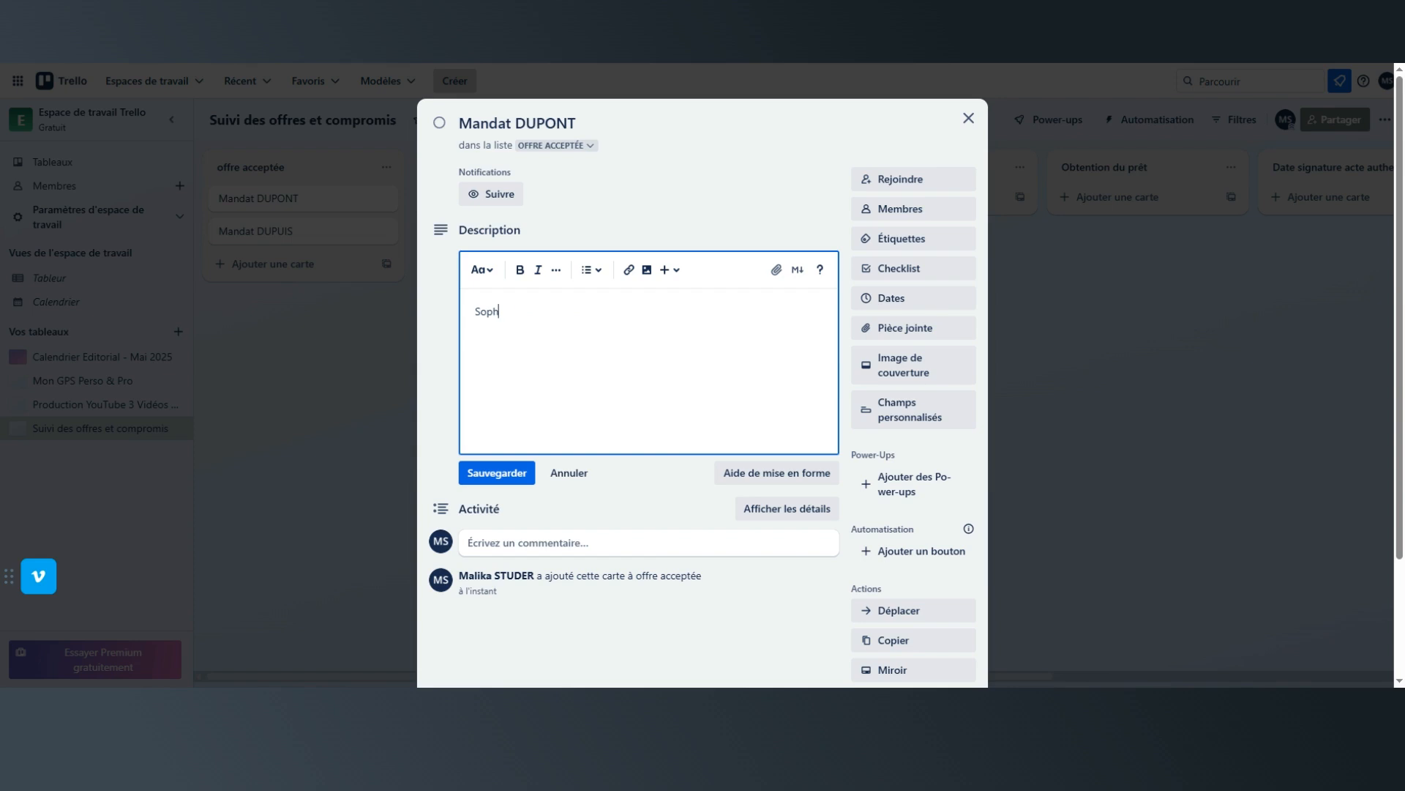
# Enter the buyer's full name followed by "Financement 50 % d'apport" as the first line of the card's description.
pyautogui.write(' fin')
pyautogui.press('BackSpace')
pyautogui.press('BackSpace')
pyautogui.press('BackSpace')
pyautogui.write('Financeme')
pyautogui.write('nt ')
pyautogui.write('50 %')
pyautogui.write(" d'appor")
pyautogui.write('r')
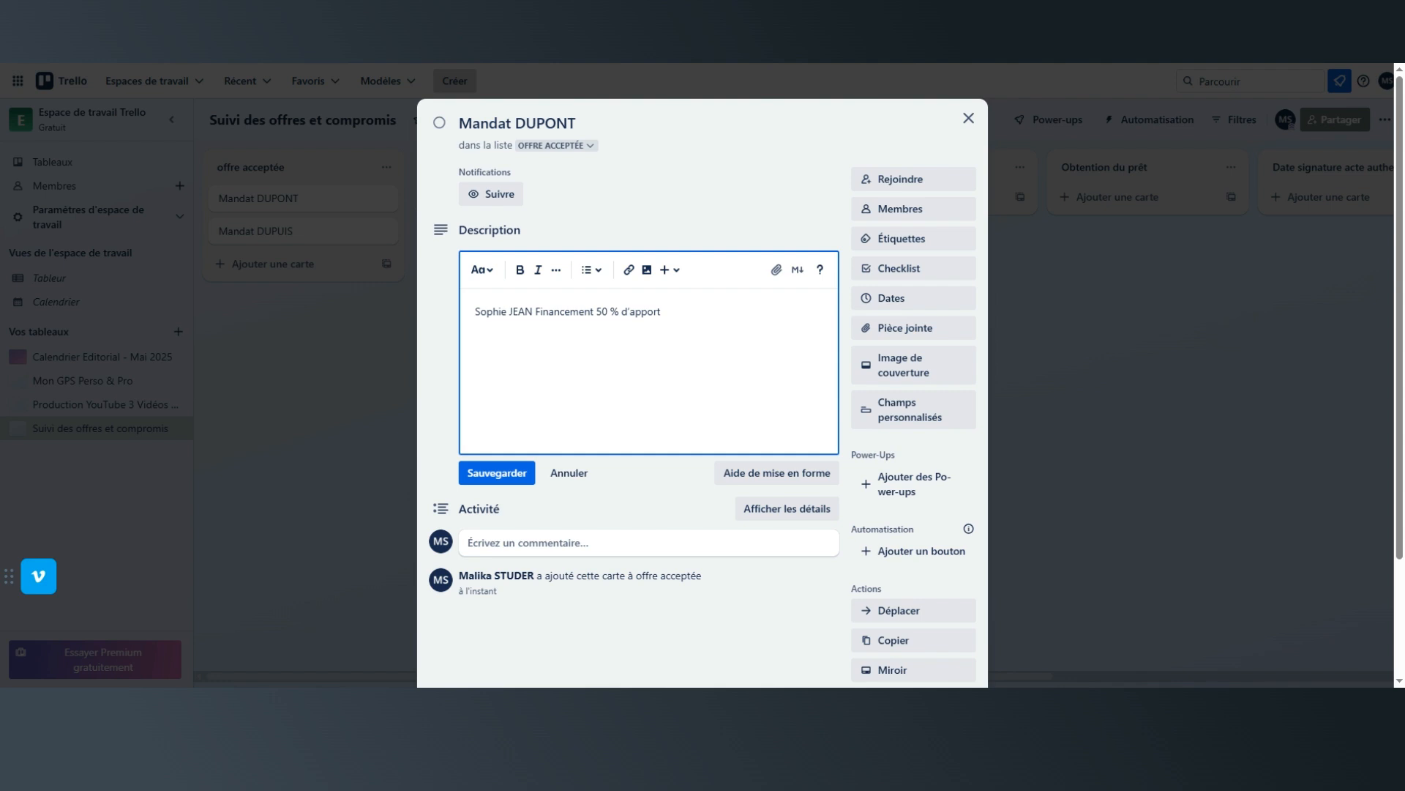
# Add the description lines "Date de l'offre", "Montant de l'offre" and "Montant des honoraires", and save the description.
pyautogui.press('Return')
pyautogui.write("Date de l'")
pyautogui.write('offre e')
pyautogui.write('Montant ')
pyautogui.write("de l'offre")
pyautogui.press('Return')
pyautogui.write('Montant de vo')
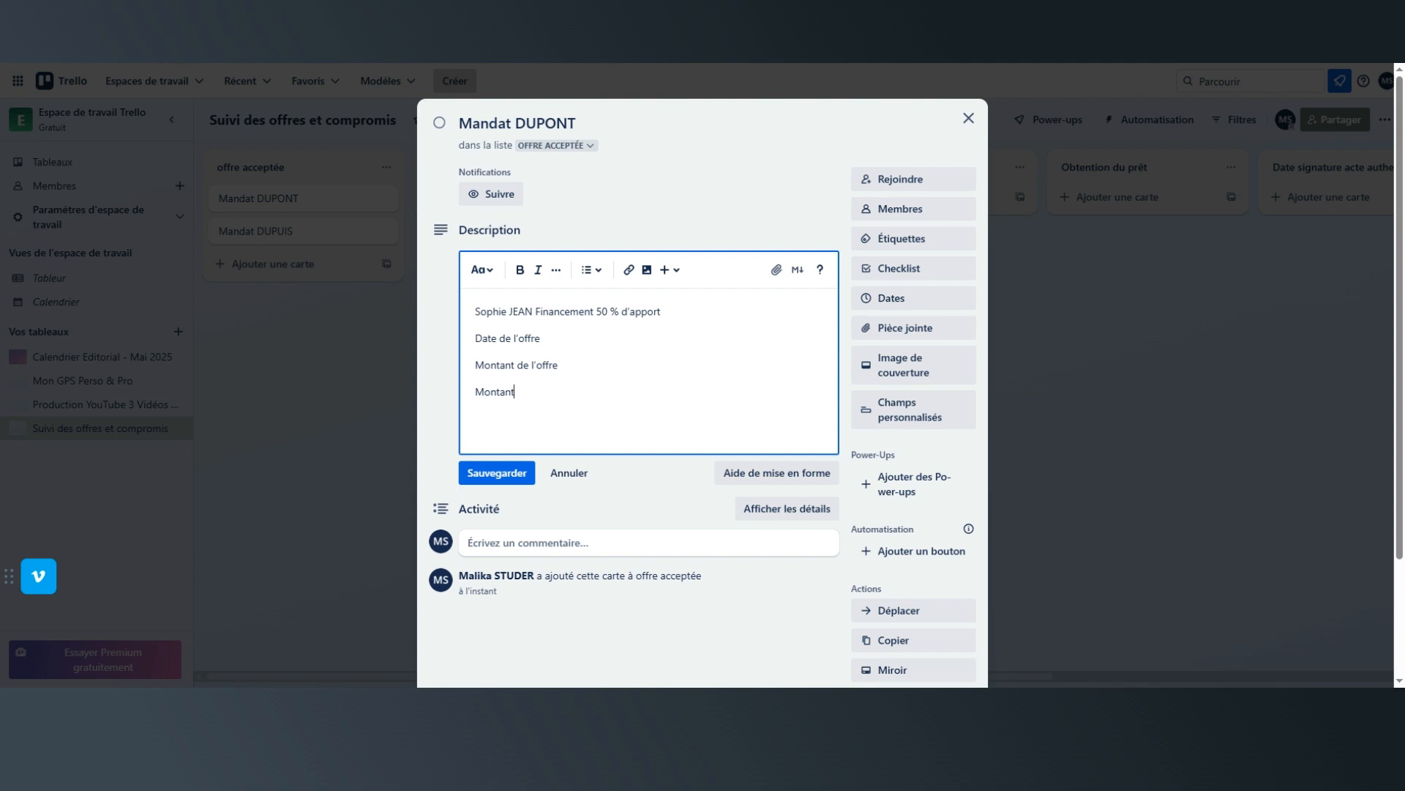
pyautogui.press('BackSpace')
pyautogui.press('BackSpace')
pyautogui.press('BackSpace')
pyautogui.write('s hon')
pyautogui.write('aire')
pyautogui.press('BackSpace')
pyautogui.write('oraires')
pyautogui.click(543, 338)
pyautogui.click(558, 365)
pyautogui.click(511, 477)
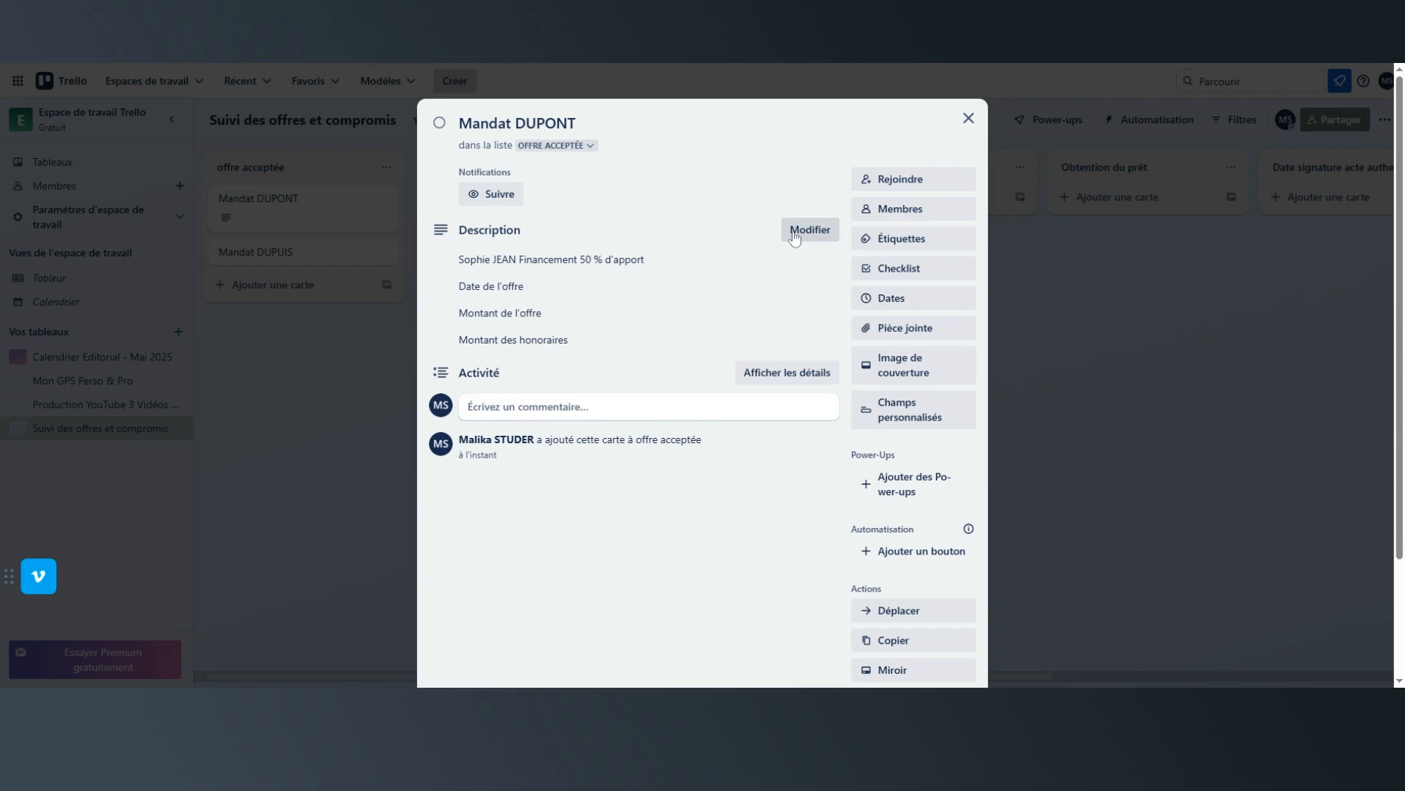
pyautogui.click(656, 296)
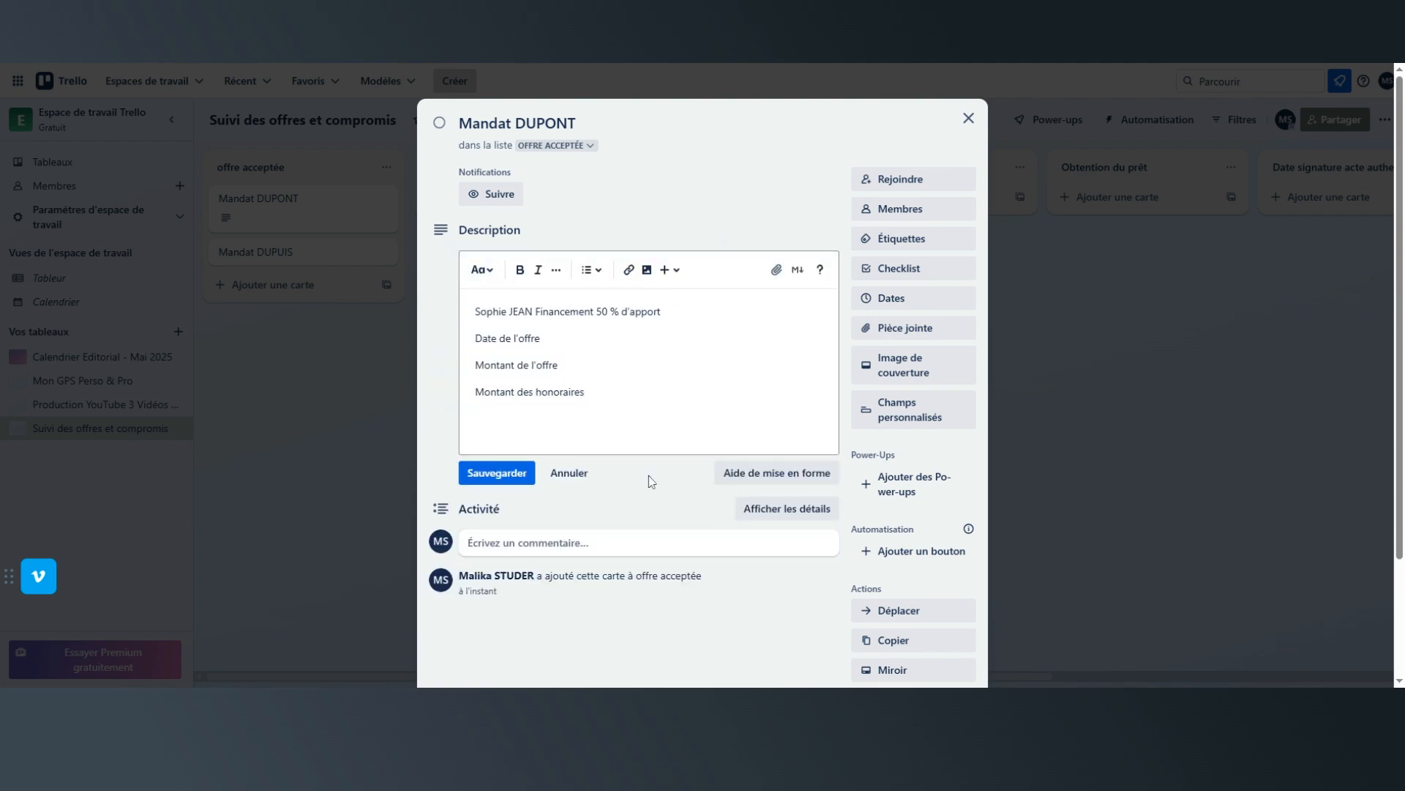
pyautogui.click(476, 476)
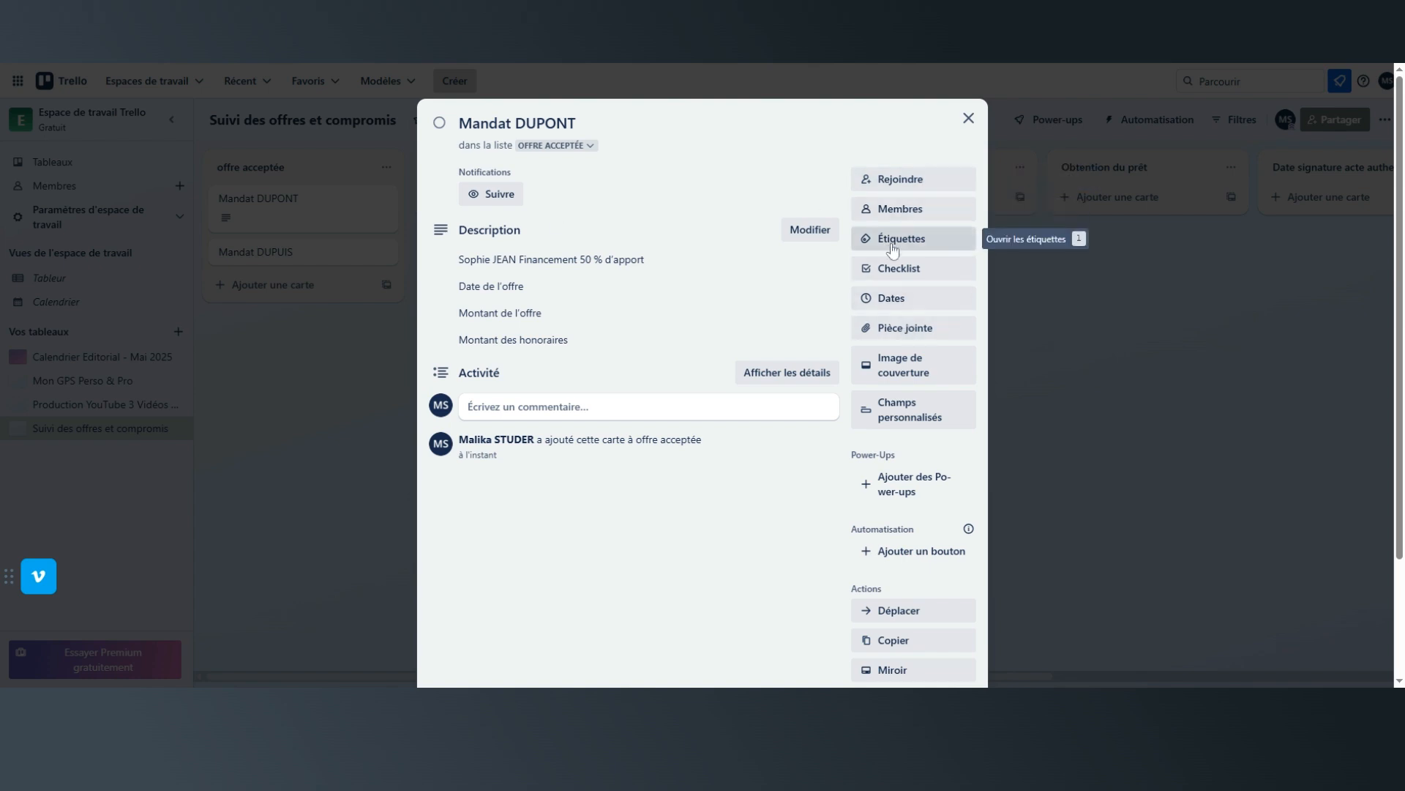
pyautogui.click(900, 268)
pyautogui.write('Envoi du dossie')
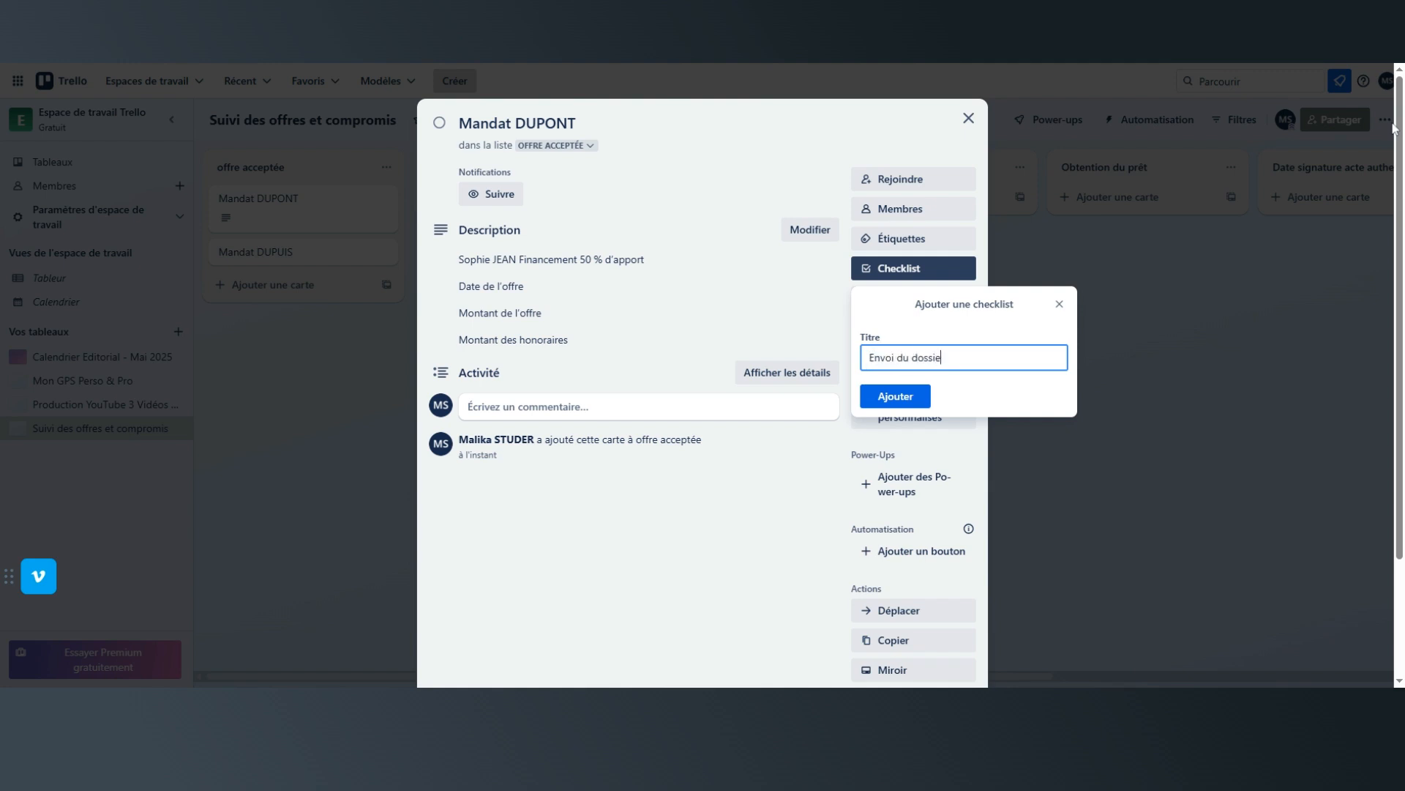
pyautogui.write('r au notaiere')
pyautogui.click(891, 399)
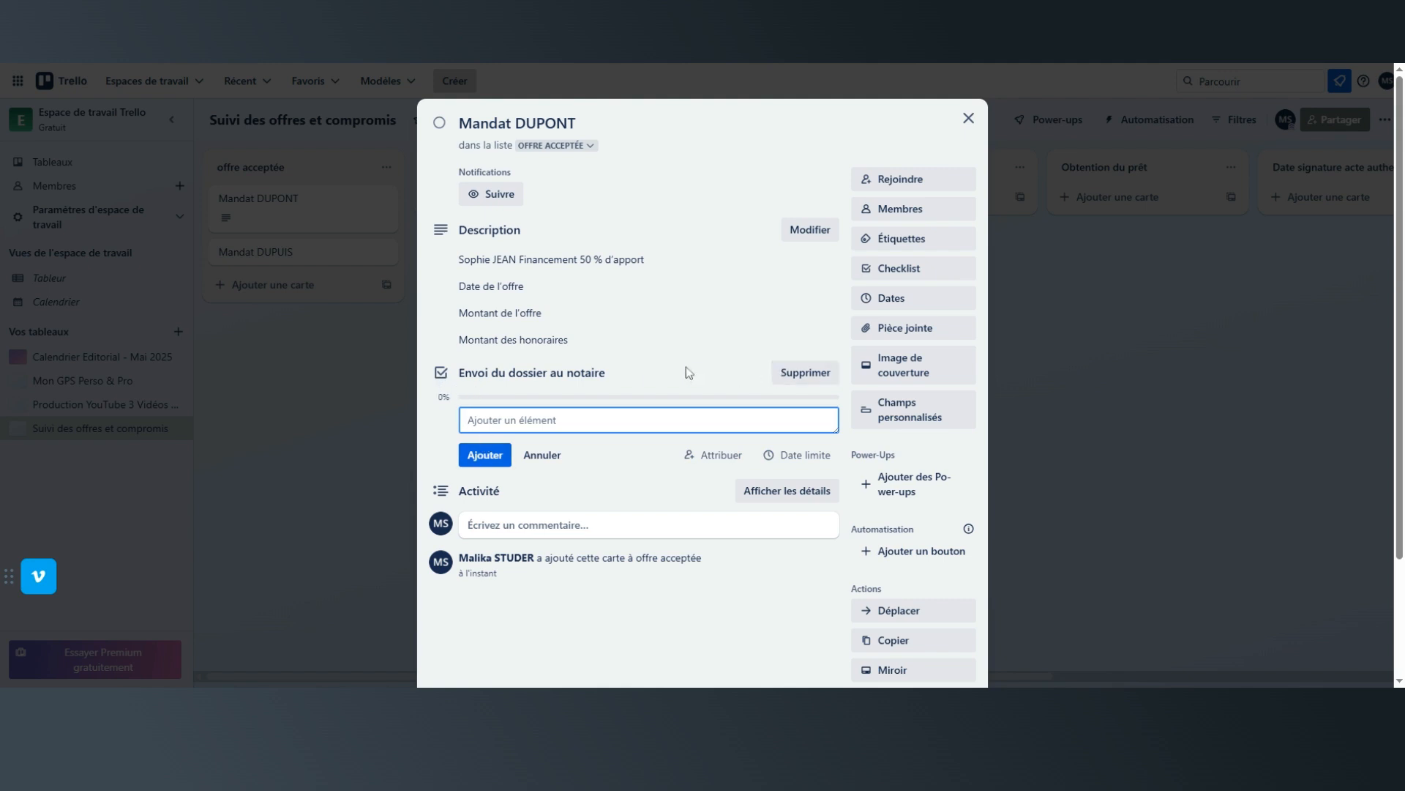
pyautogui.click(805, 372)
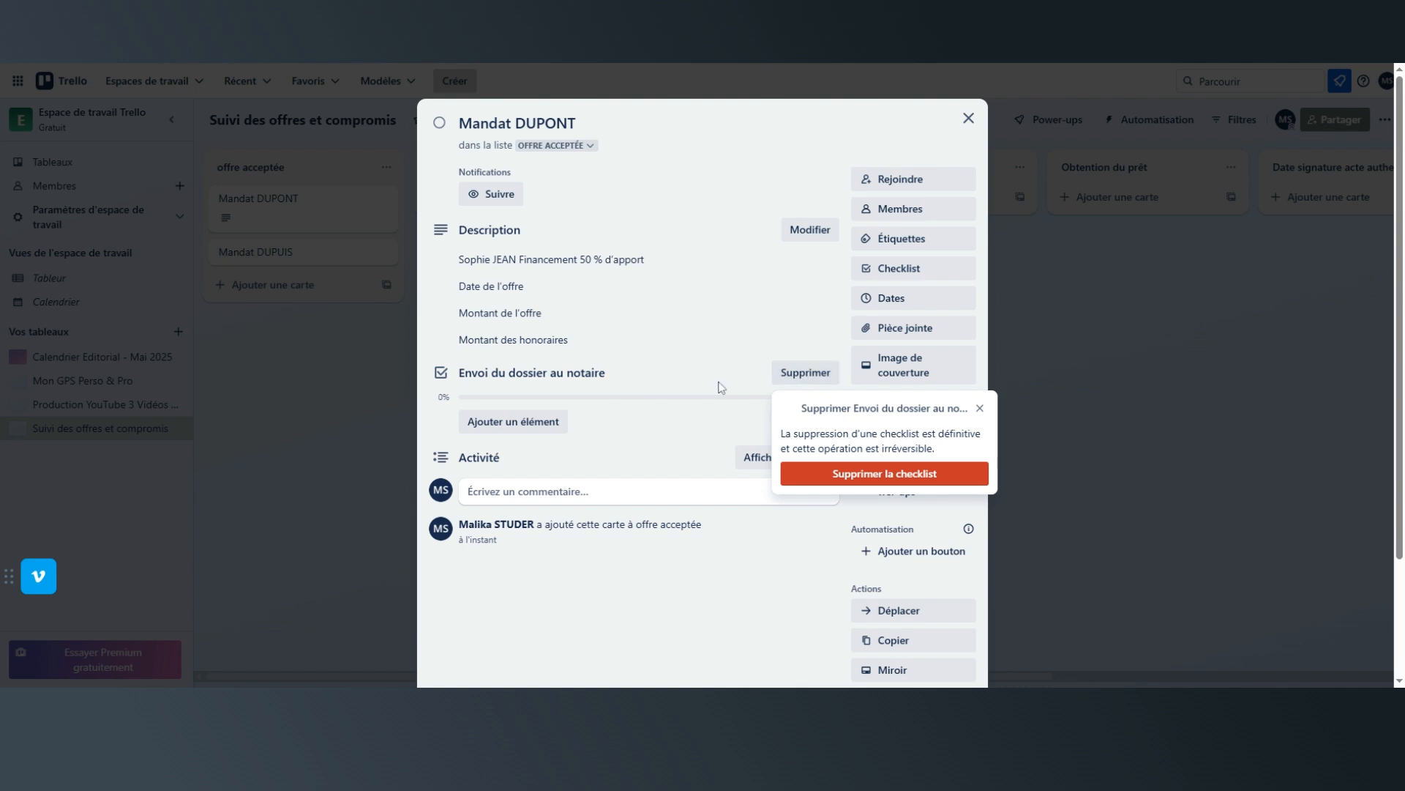
pyautogui.click(846, 474)
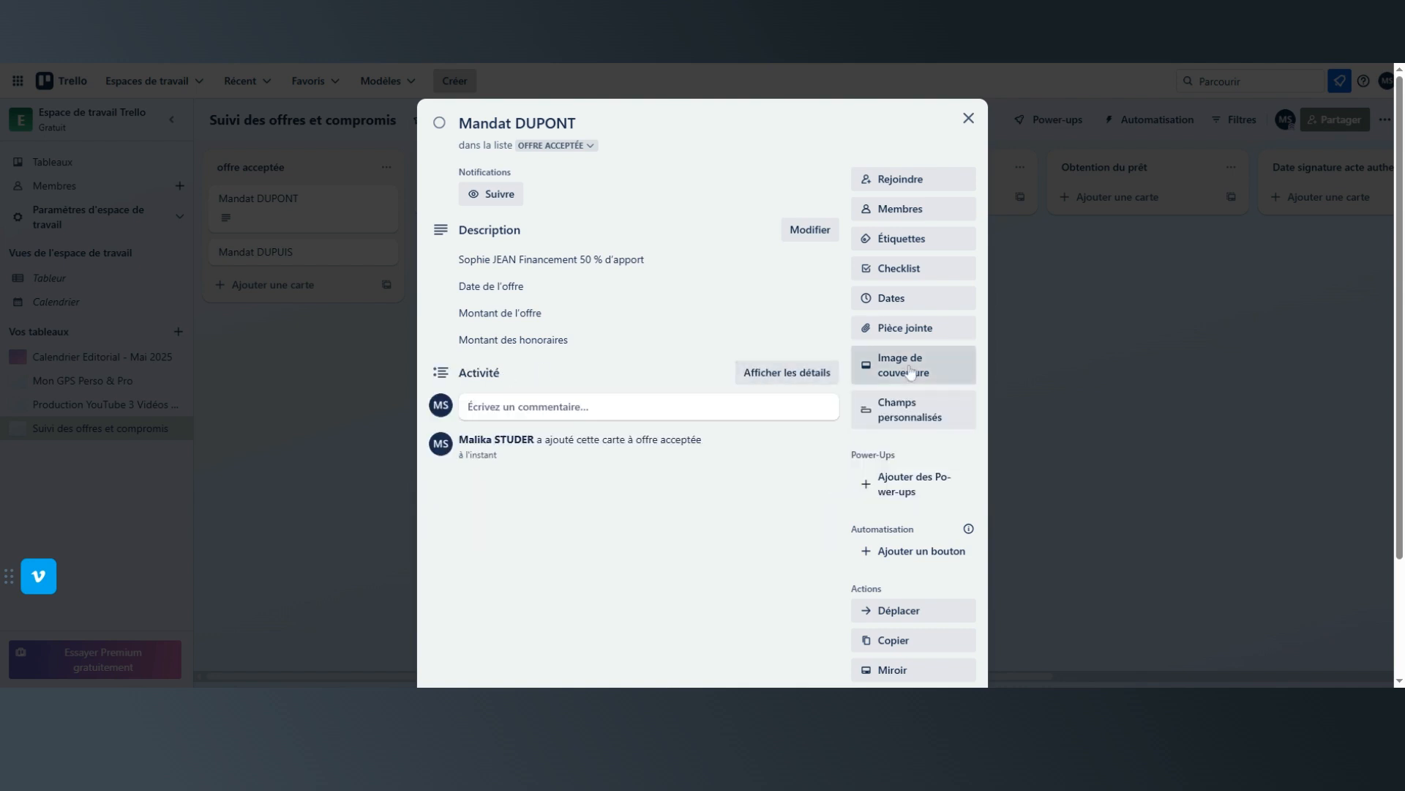
# Add a checklist titled "Etape administrative" to the card.
pyautogui.click(899, 270)
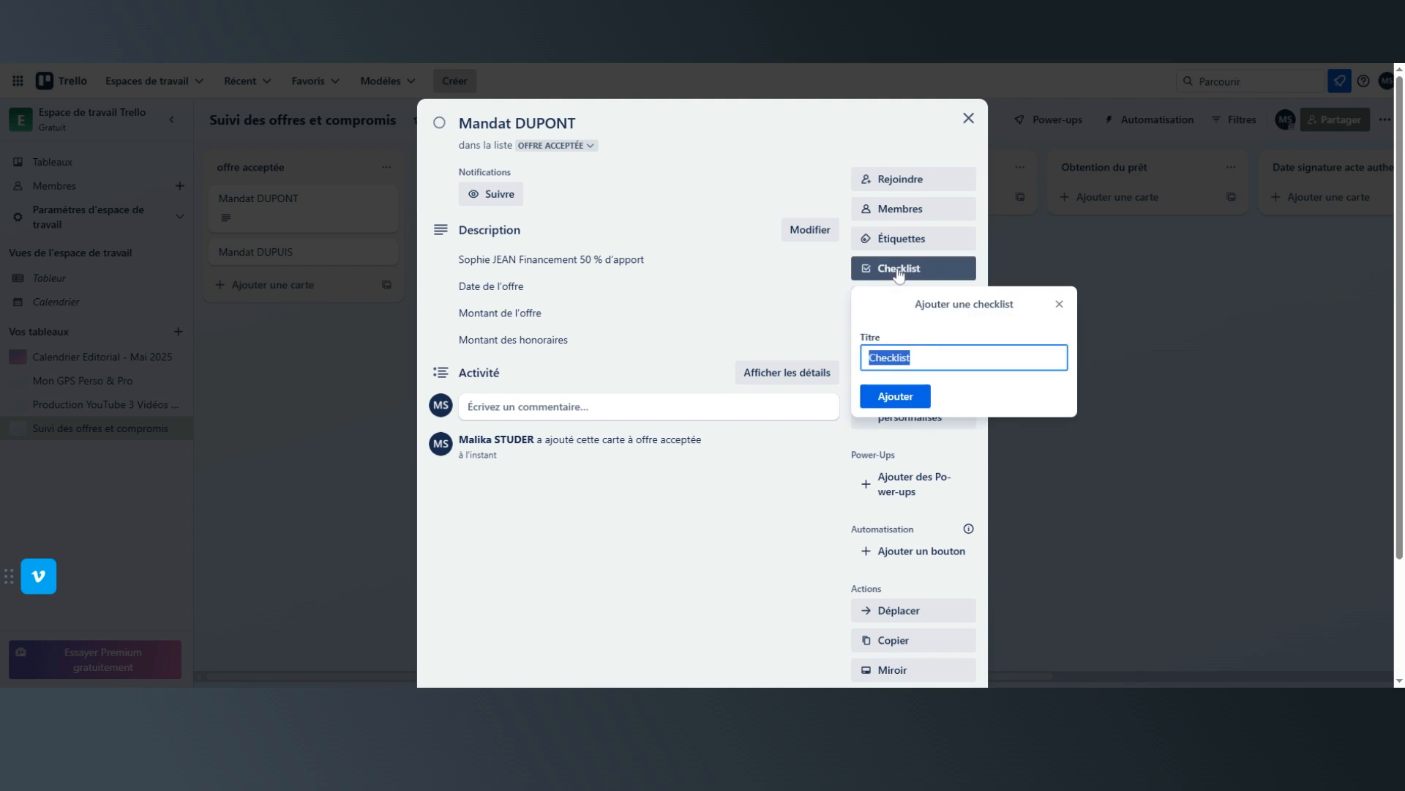
pyautogui.write('E')
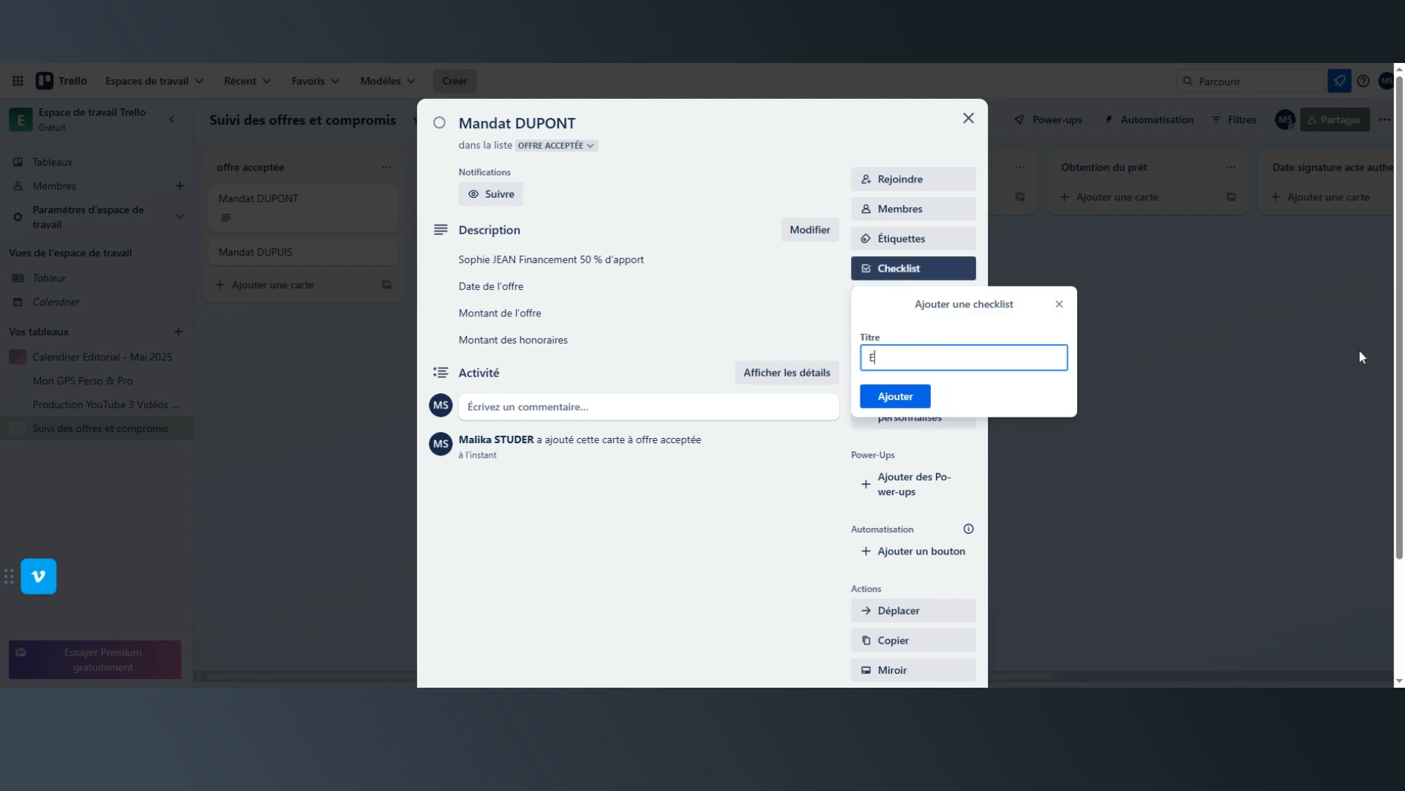
pyautogui.write('tape administratif')
pyautogui.press('BackSpace')
pyautogui.write('ve')
pyautogui.click(896, 396)
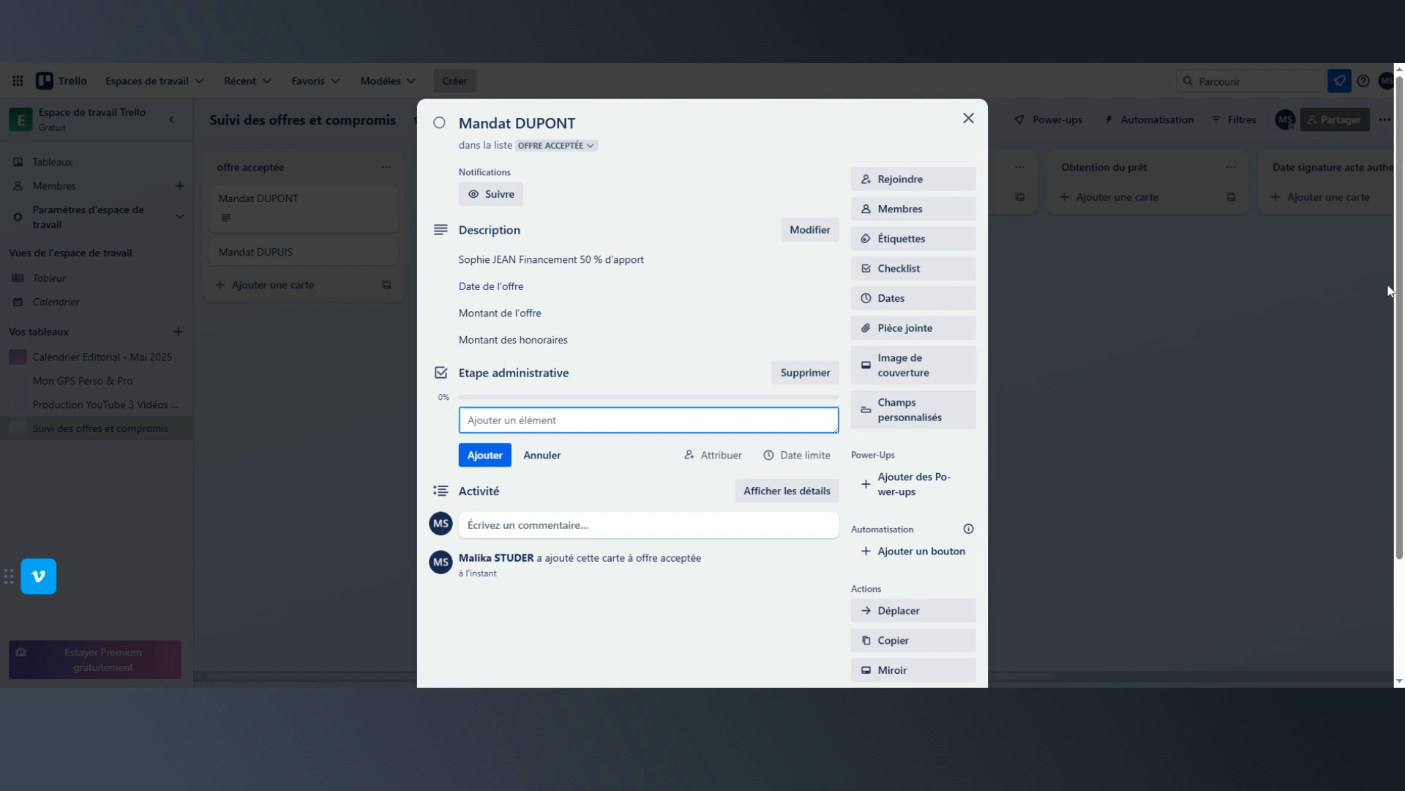
# Add the item "Envoi du dossier au notaire" to the "Etape administrative" checklist.
pyautogui.write('Envoi du dossier au notaire')
pyautogui.click(488, 459)
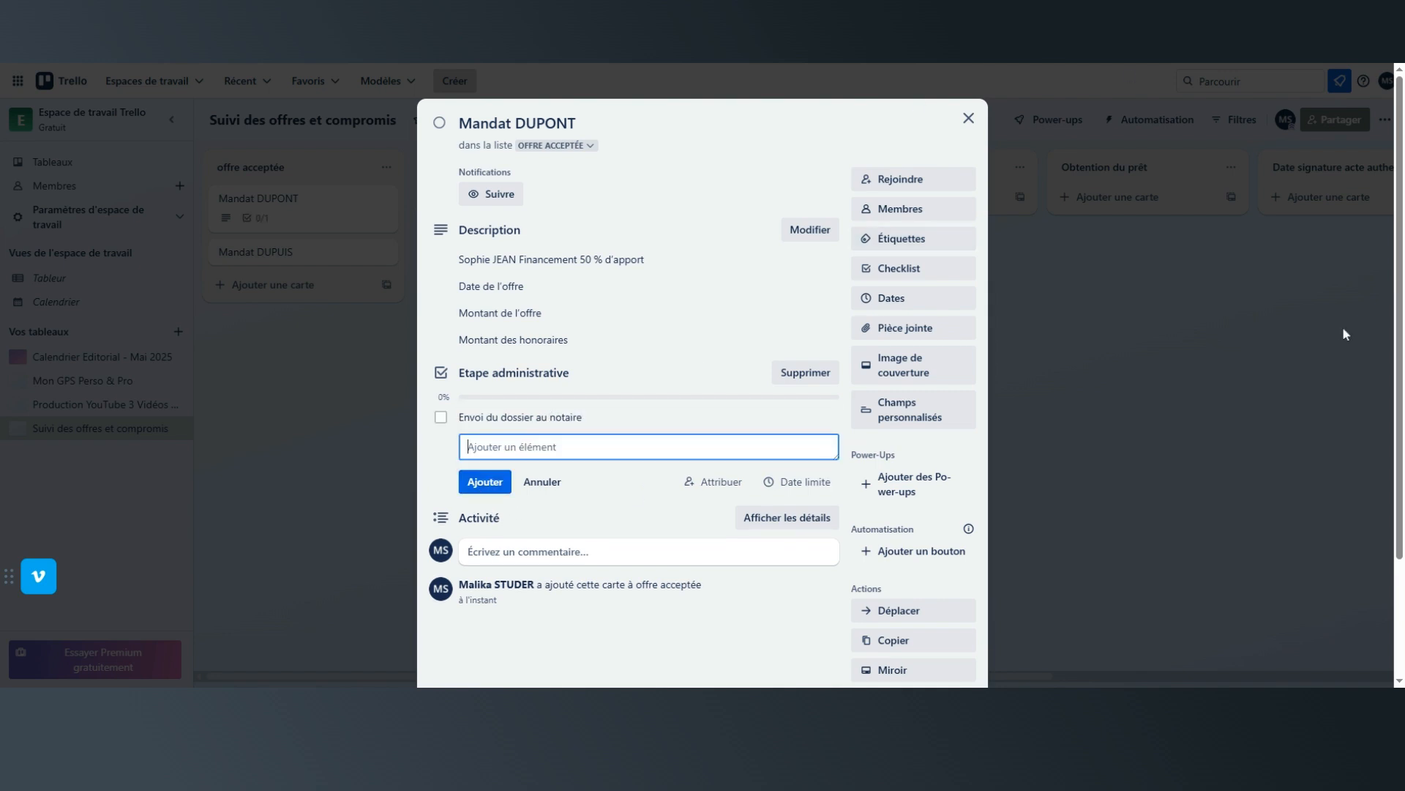
# Add the item "Vérification des pièces manquantes" to the "Etape administrative" checklist.
pyautogui.write('Vérification des pièces manque')
pyautogui.write('ntes')
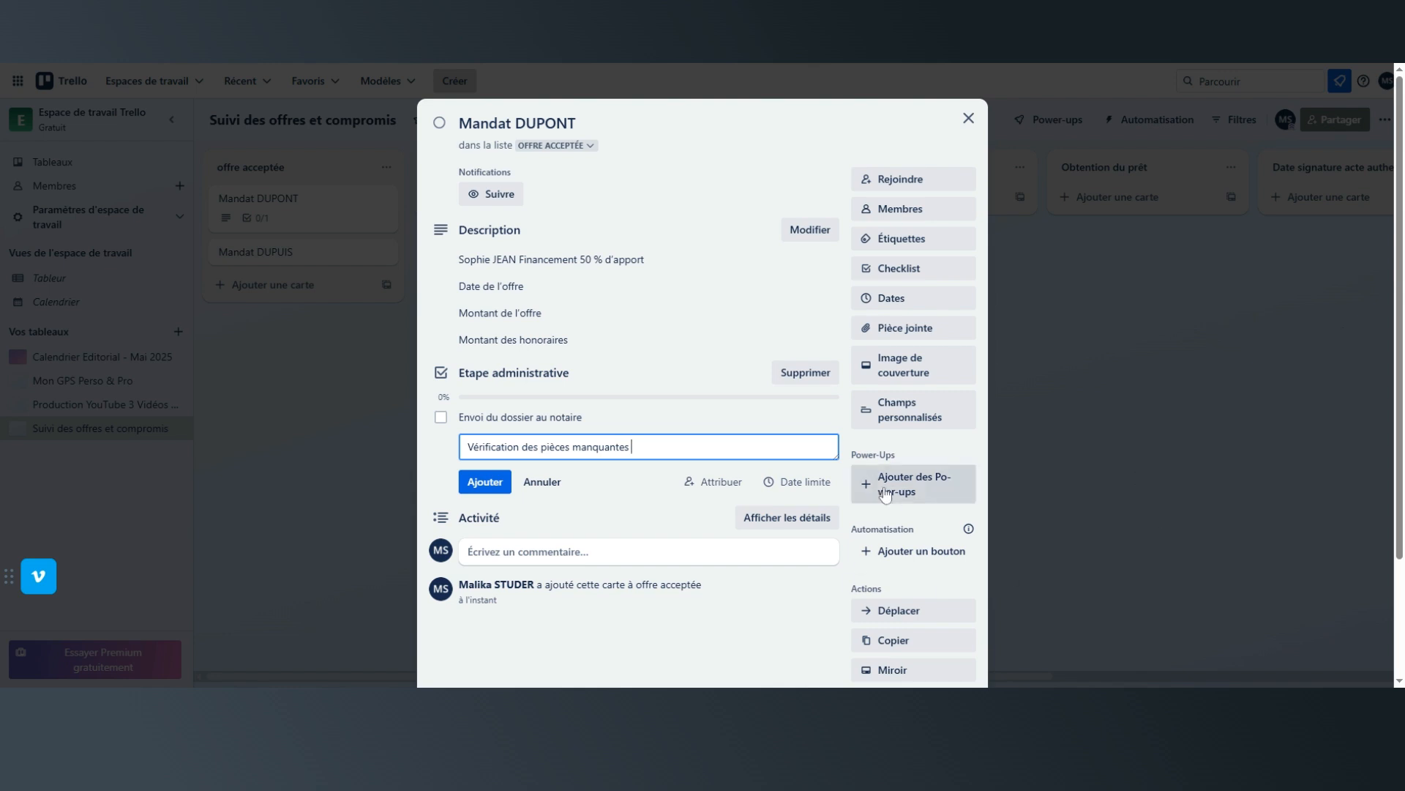
pyautogui.click(480, 482)
# Add the item "Relance du notaire pour date de signature compromis" to the "Etape administrative" checklist.
pyautogui.write('Relance du')
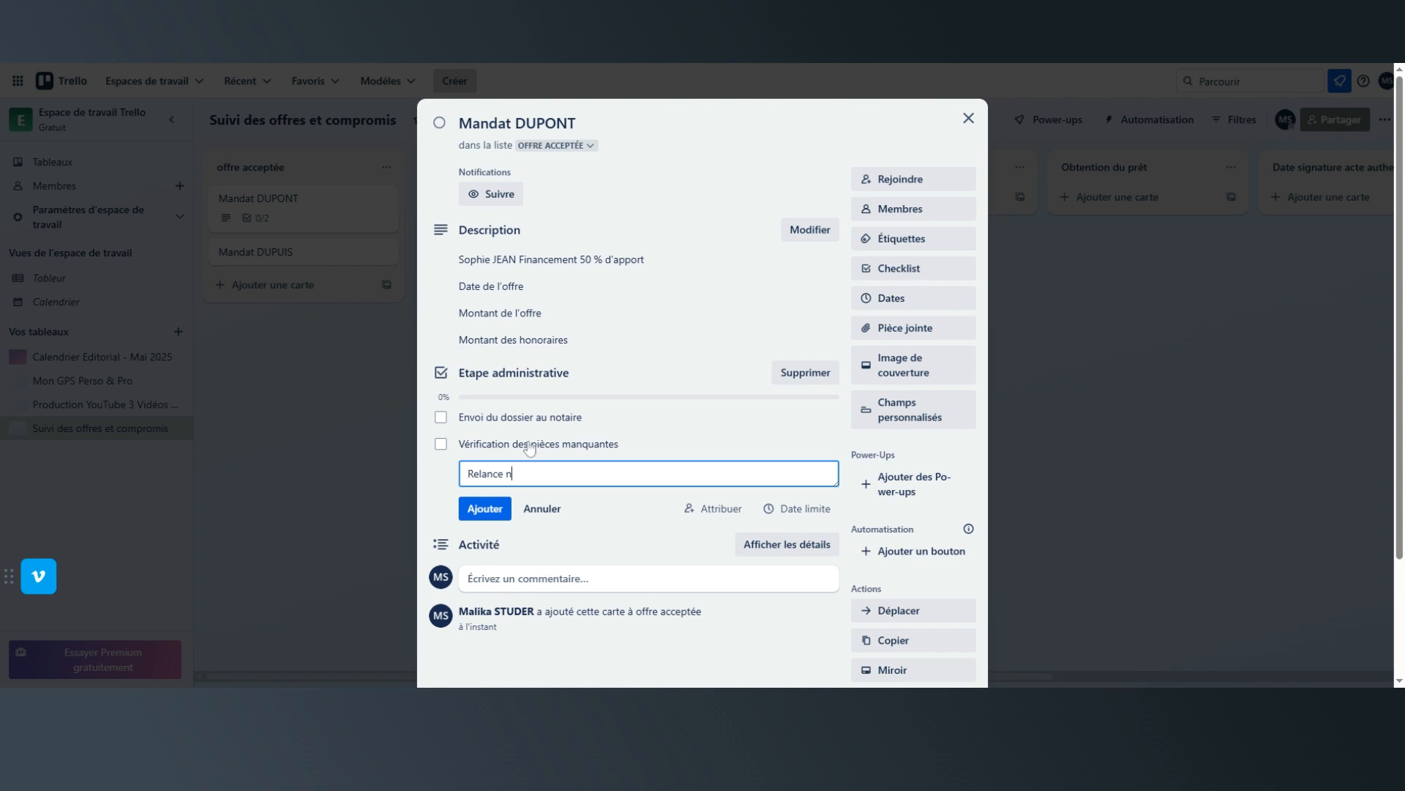
pyautogui.write(' notaire pour date de signature compromis')
pyautogui.click(472, 518)
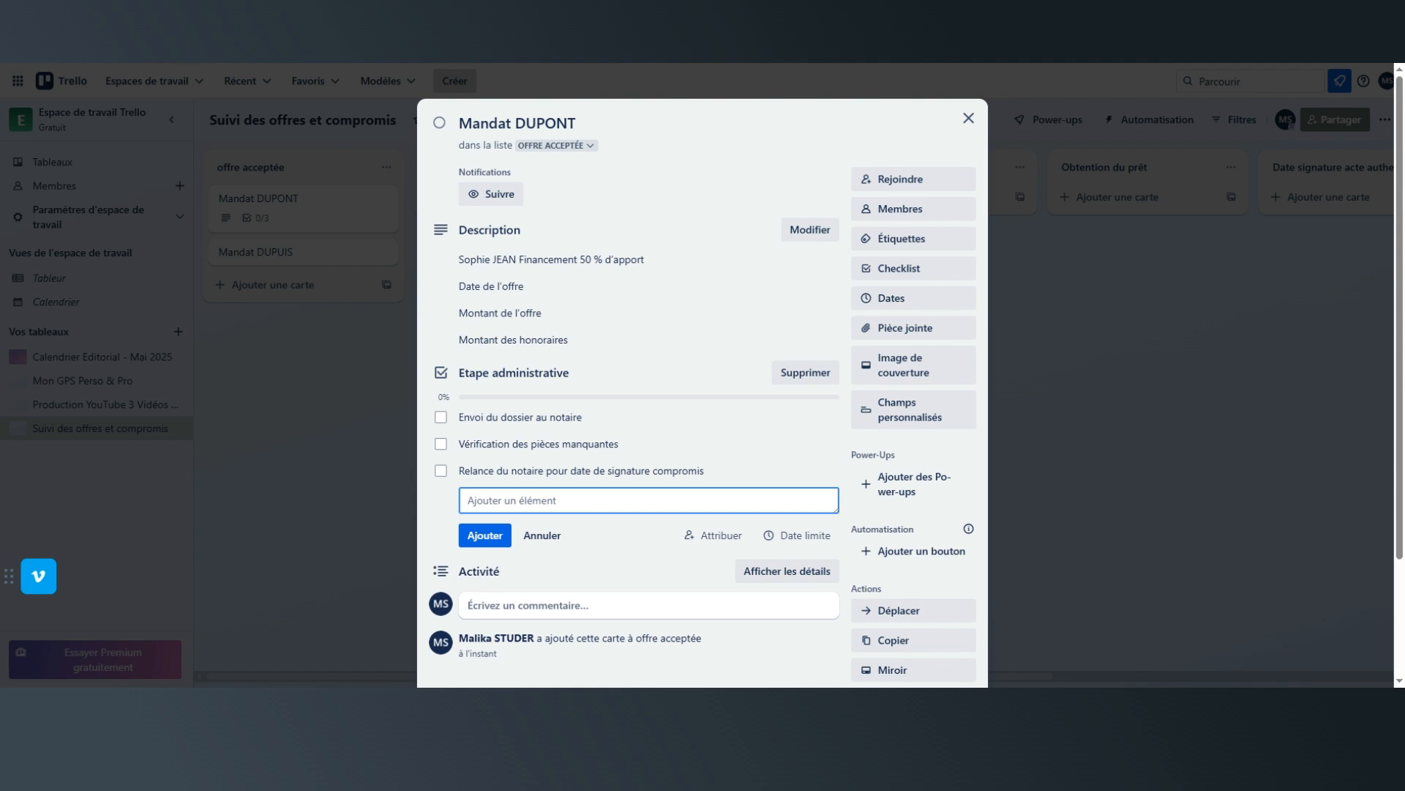
# Add the item "Suivi de l'obtention du prêt" to the "Etape administrative" checklist.
pyautogui.write("Suivi de l'obtention du pré")
pyautogui.click(474, 554)
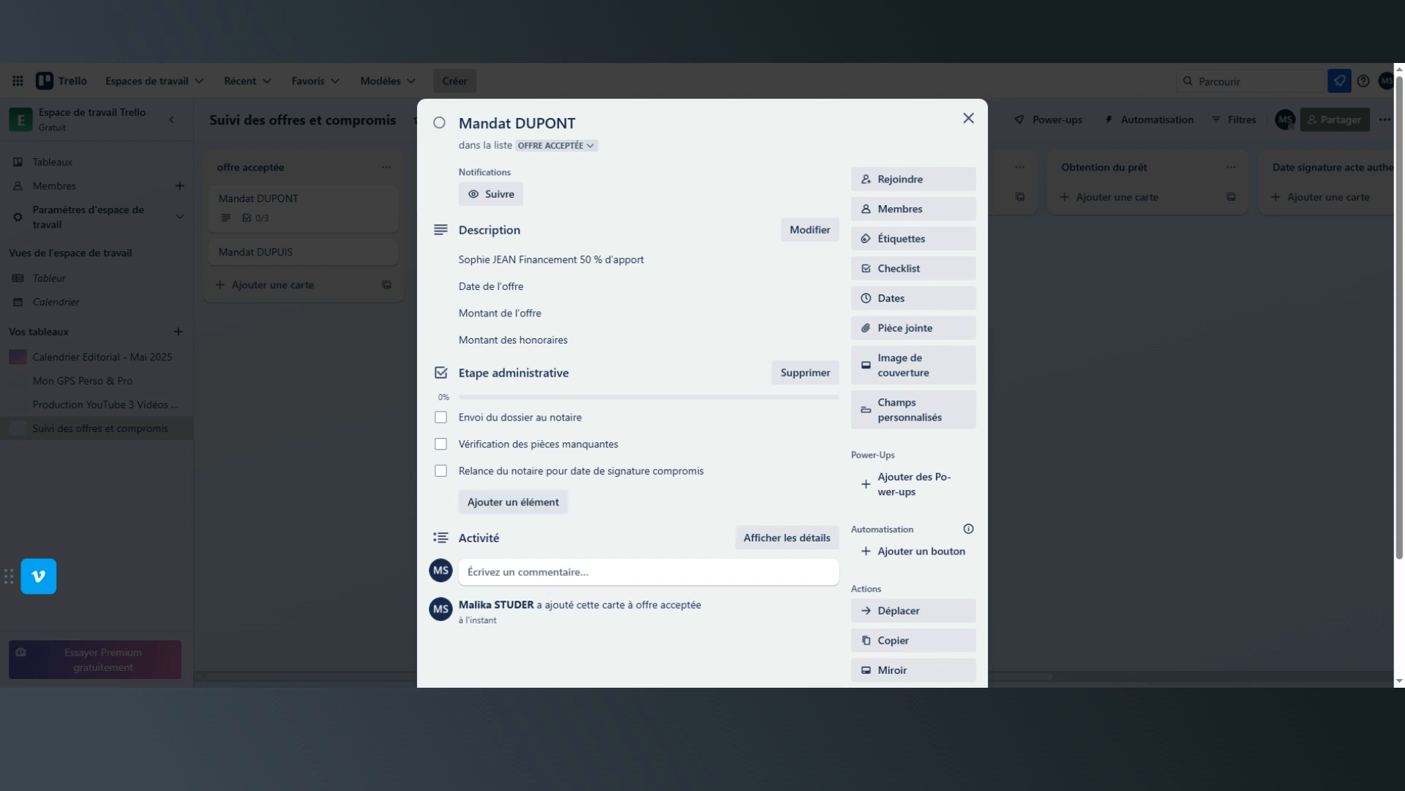
pyautogui.click(513, 504)
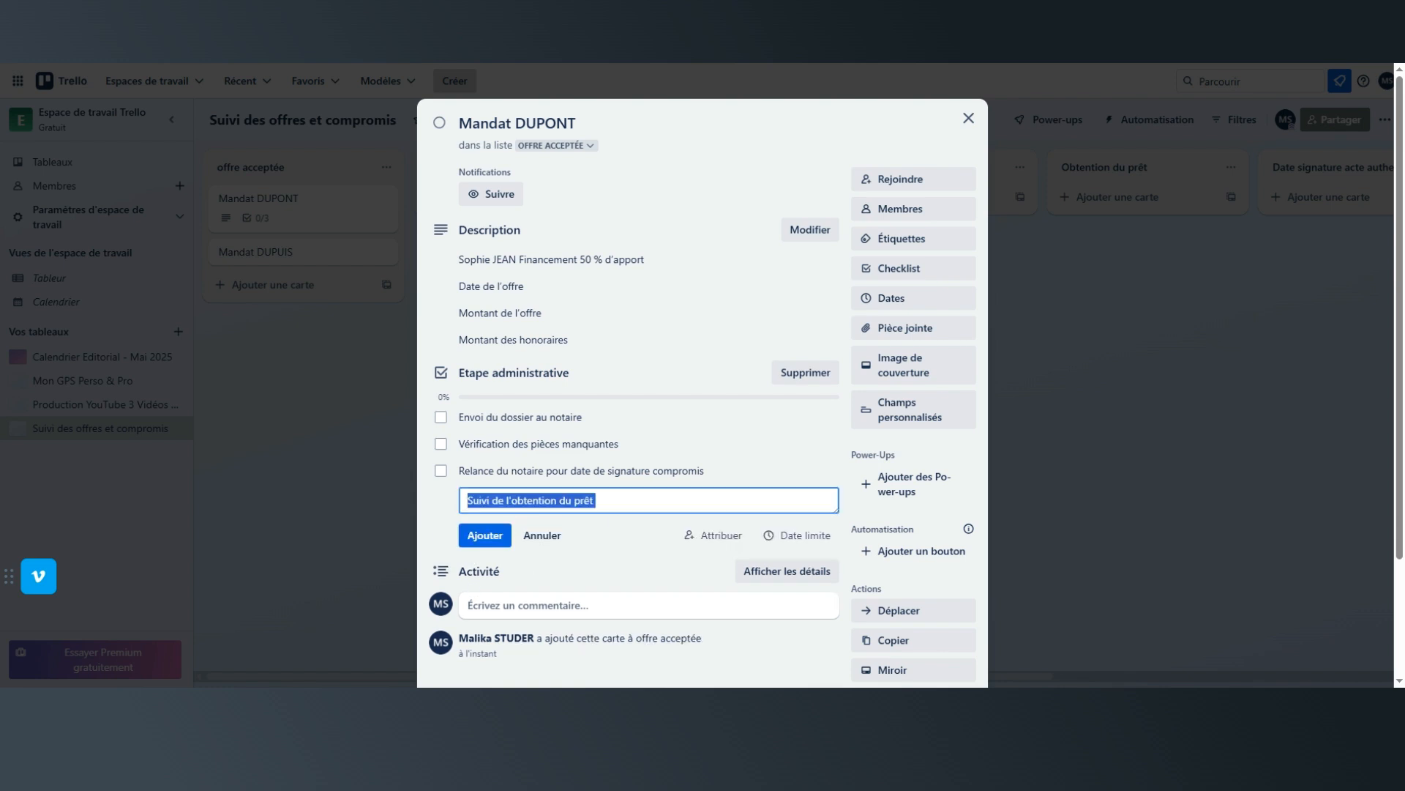
pyautogui.click(484, 537)
# Add the item "Confirmation des fonds avant signature" to the "Etape administrative" checklist.
pyautogui.write('C')
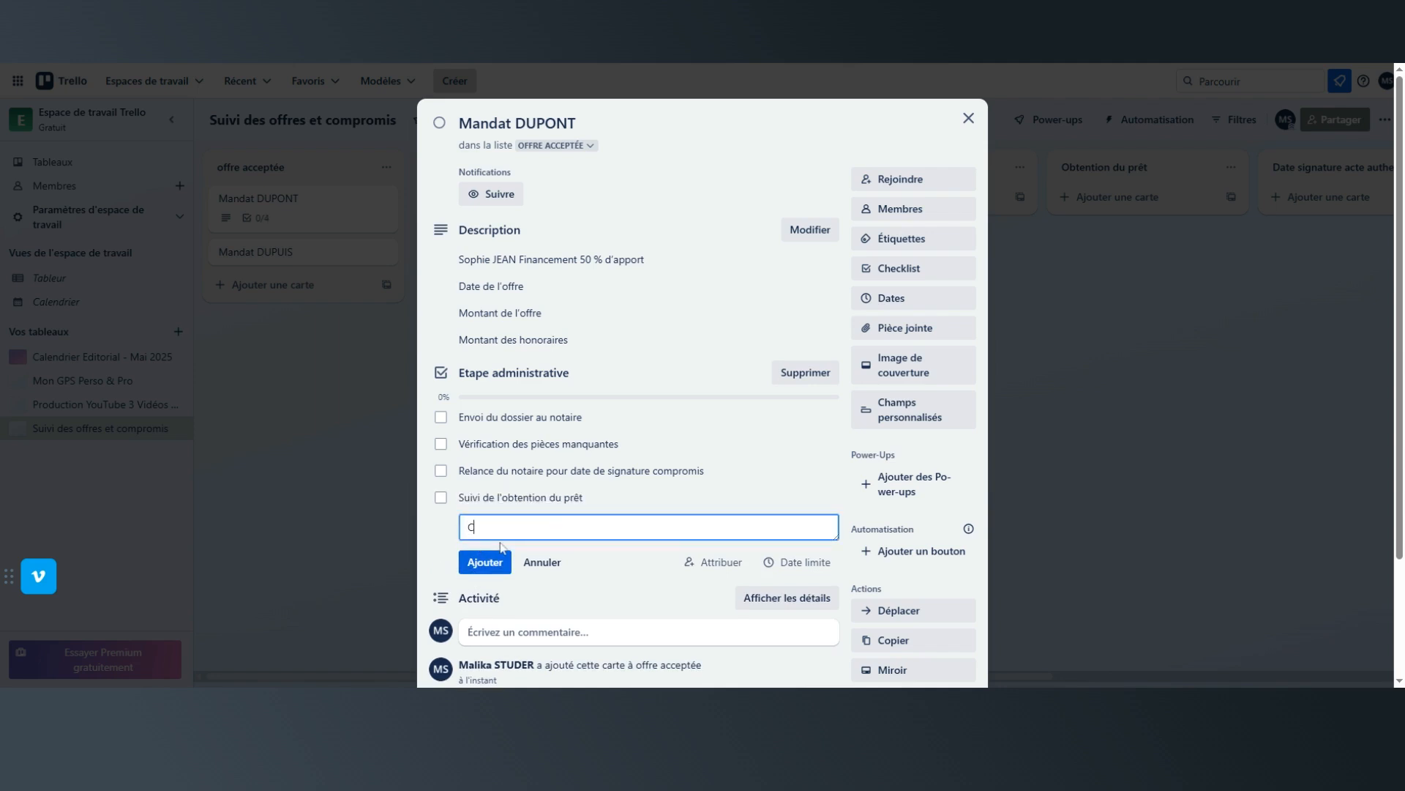
pyautogui.write('onfirmation des')
pyautogui.write(' do')
pyautogui.write('fonds')
pyautogui.press('BackSpace')
pyautogui.press('BackSpace')
pyautogui.press('BackSpace')
pyautogui.press('BackSpace')
pyautogui.press('BackSpace')
pyautogui.press('BackSpace')
pyautogui.write('f')
pyautogui.press('BackSpace')
pyautogui.write('fonds avant signature')
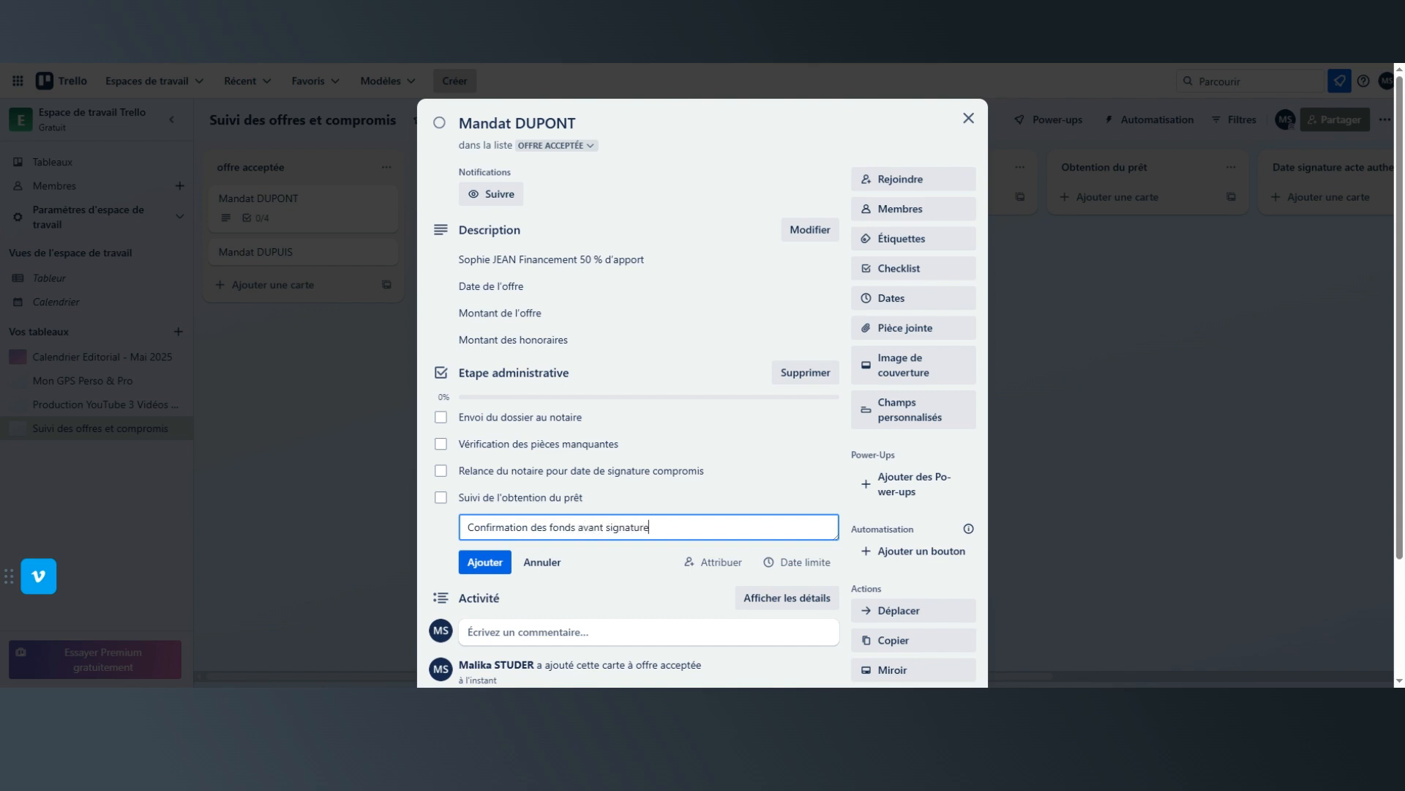
pyautogui.click(486, 562)
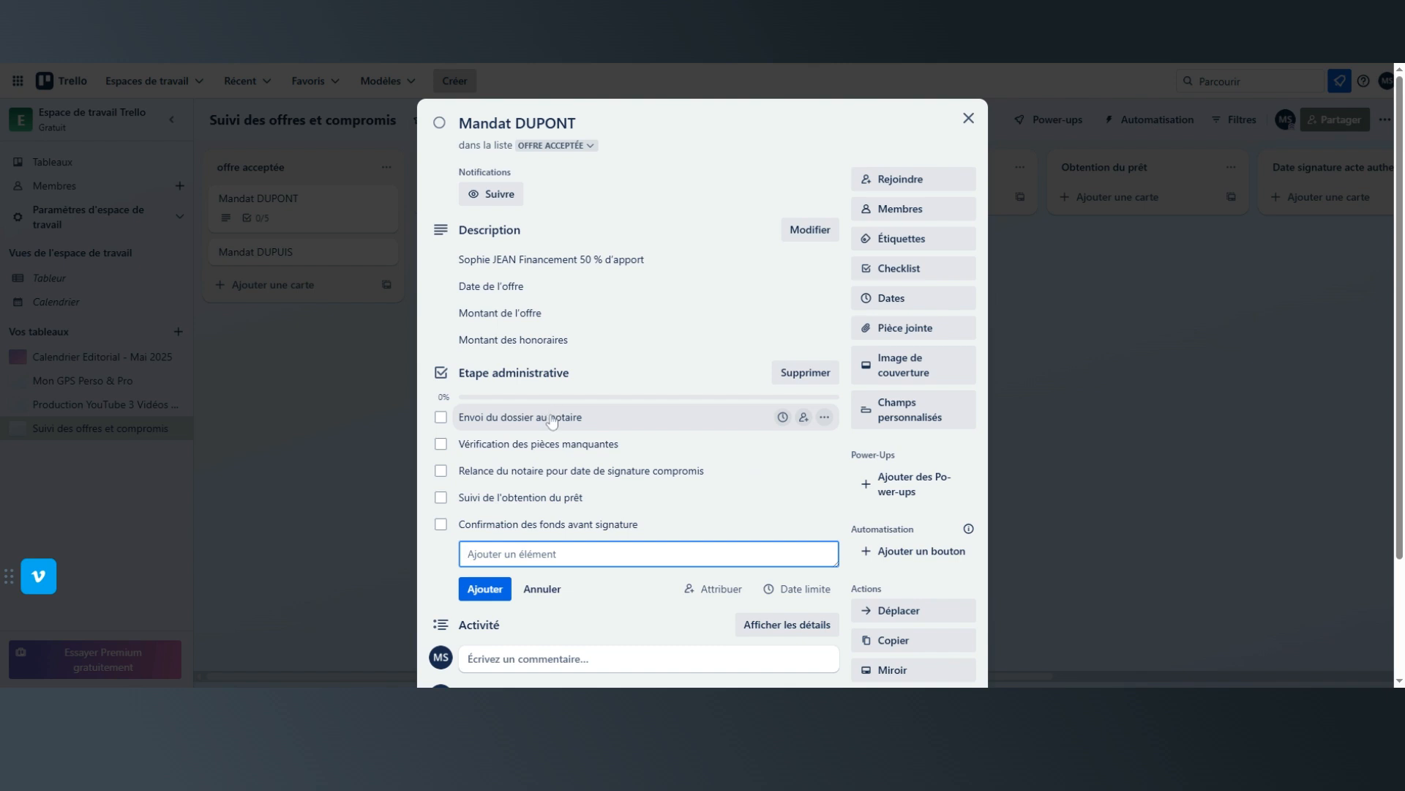
# Try to assign a due date to the checklist item "Envoi du dossier au notaire".
pyautogui.click(514, 423)
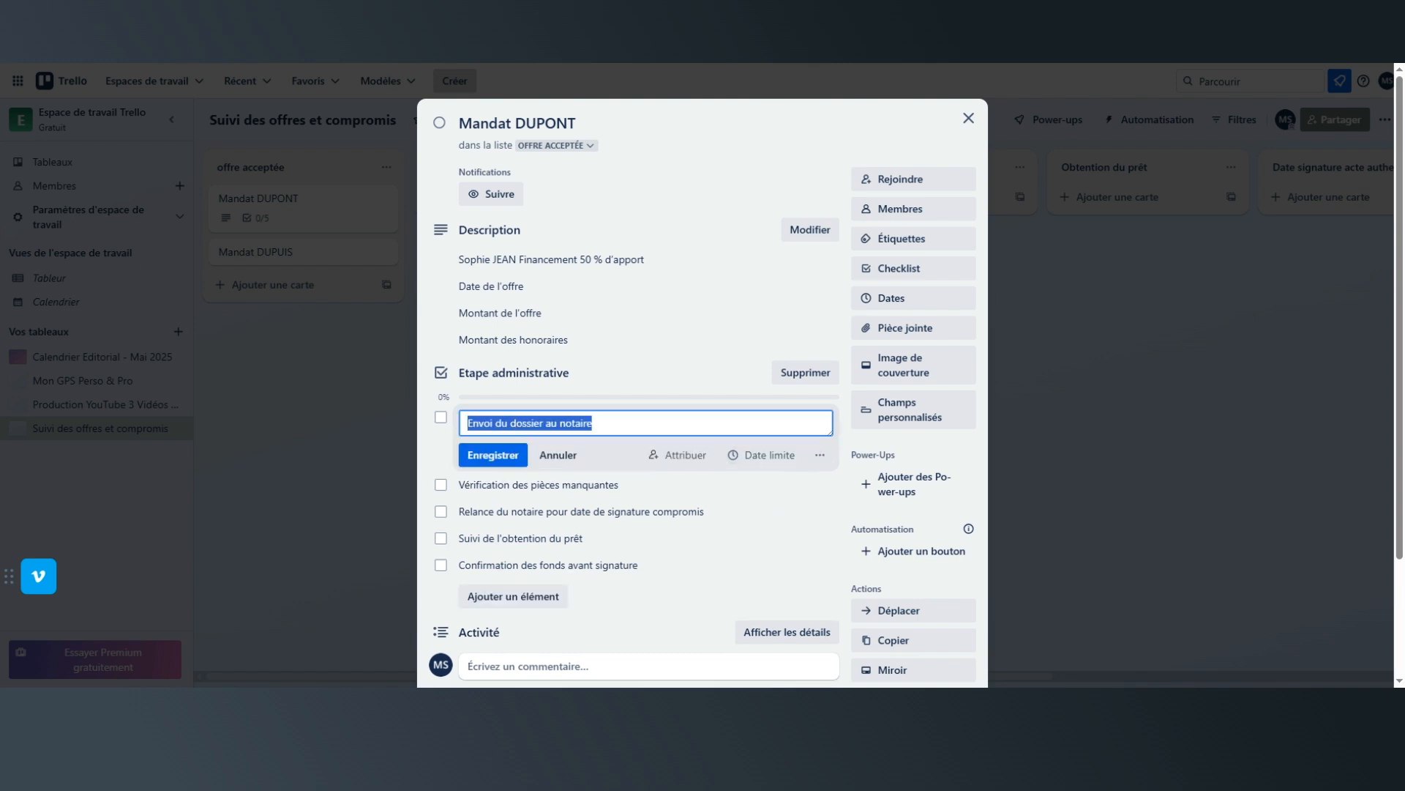
pyautogui.click(754, 461)
pyautogui.click(753, 461)
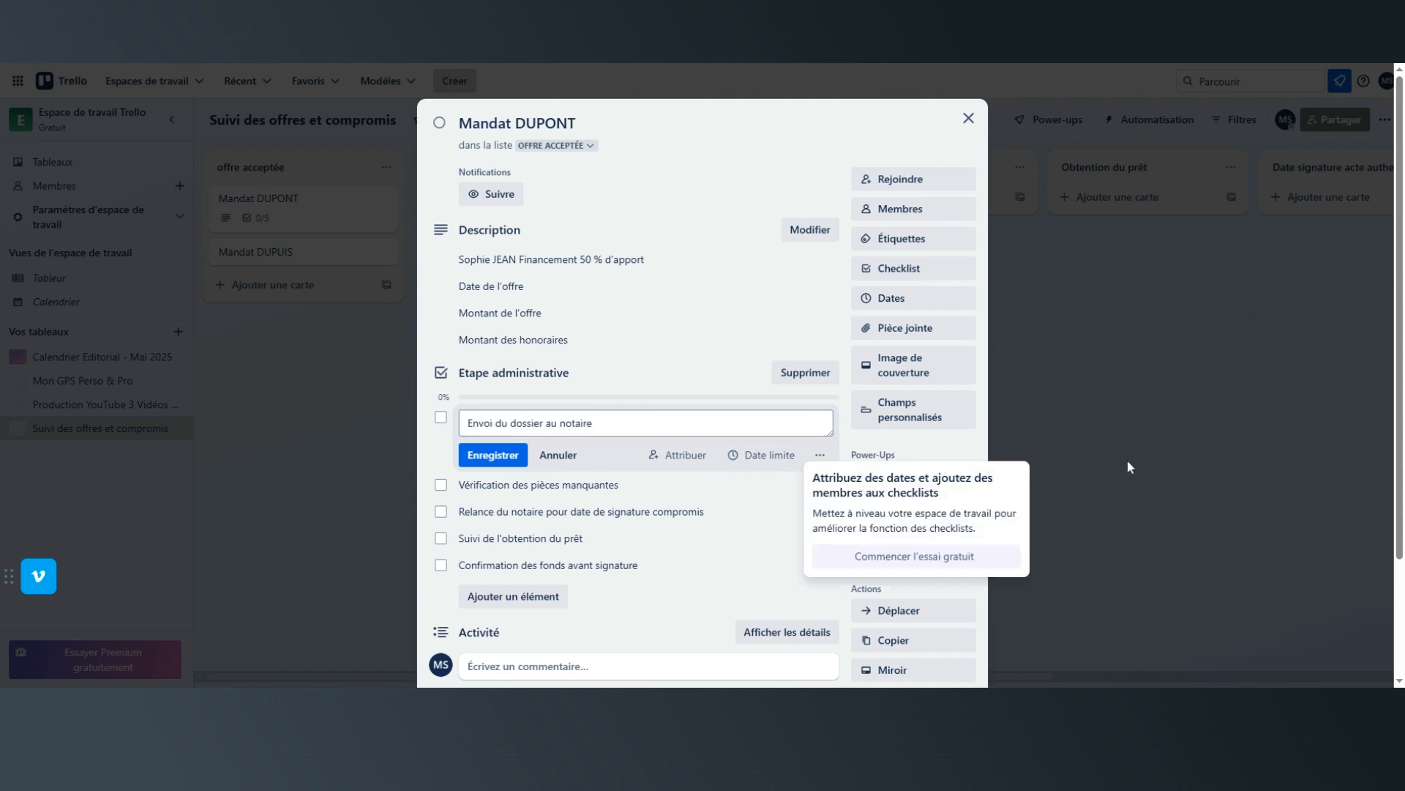
pyautogui.click(782, 427)
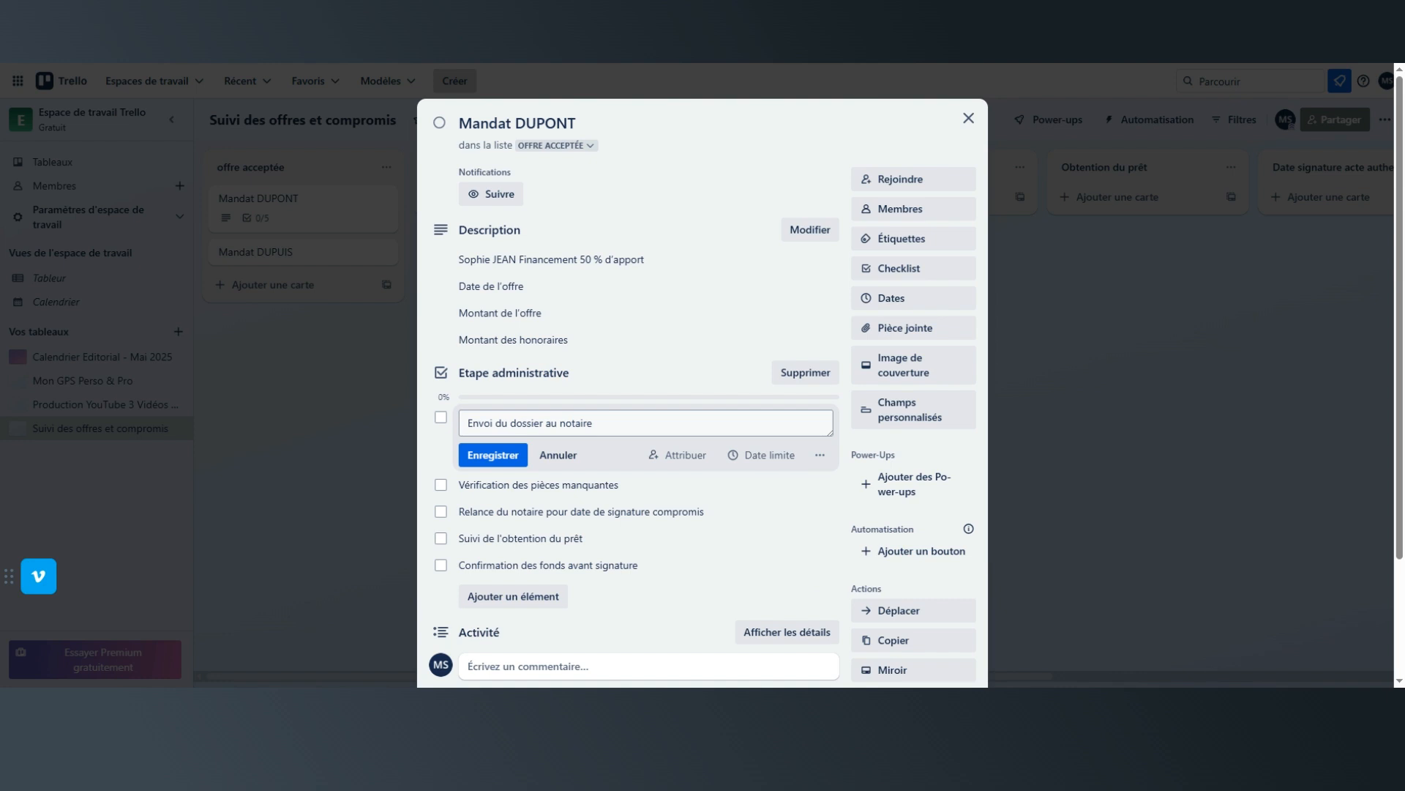
# Append the date 22/05/2025 to the text of the checklist item "Envoi du dossier au notaire" and save it.
pyautogui.click(758, 426)
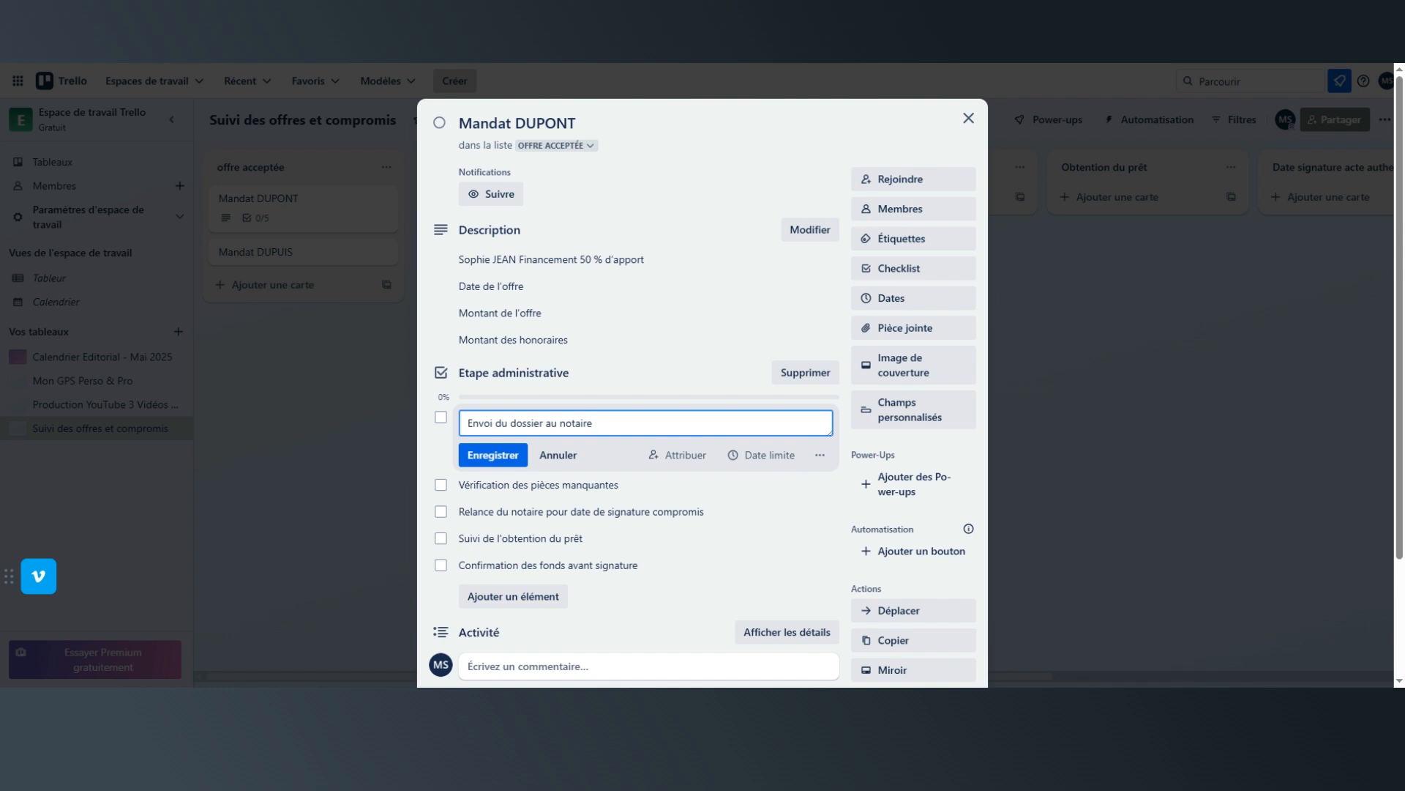
pyautogui.write('2')
pyautogui.write('2')
pyautogui.write('/05/')
pyautogui.write('2032')
pyautogui.press('BackSpace')
pyautogui.press('BackSpace')
pyautogui.write('25')
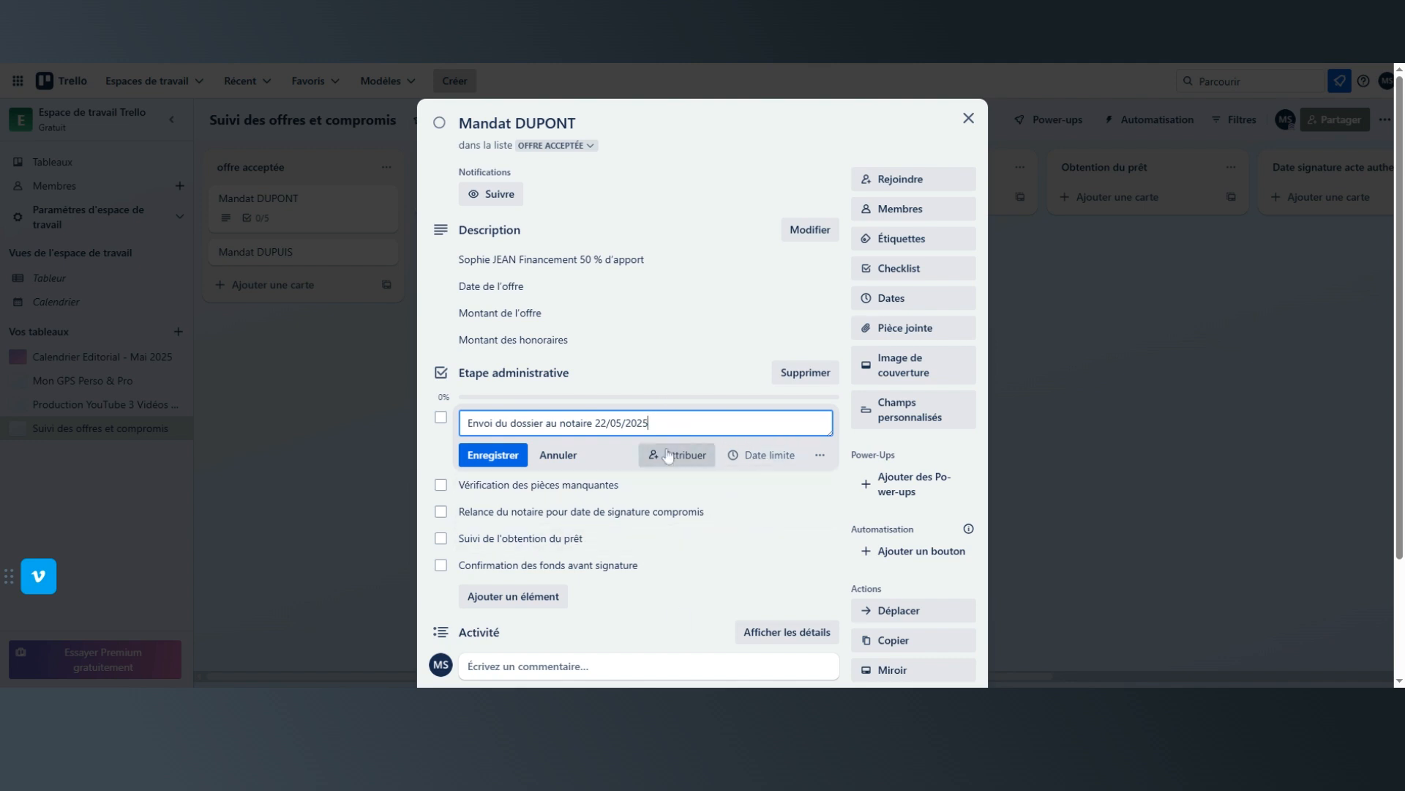
pyautogui.click(488, 455)
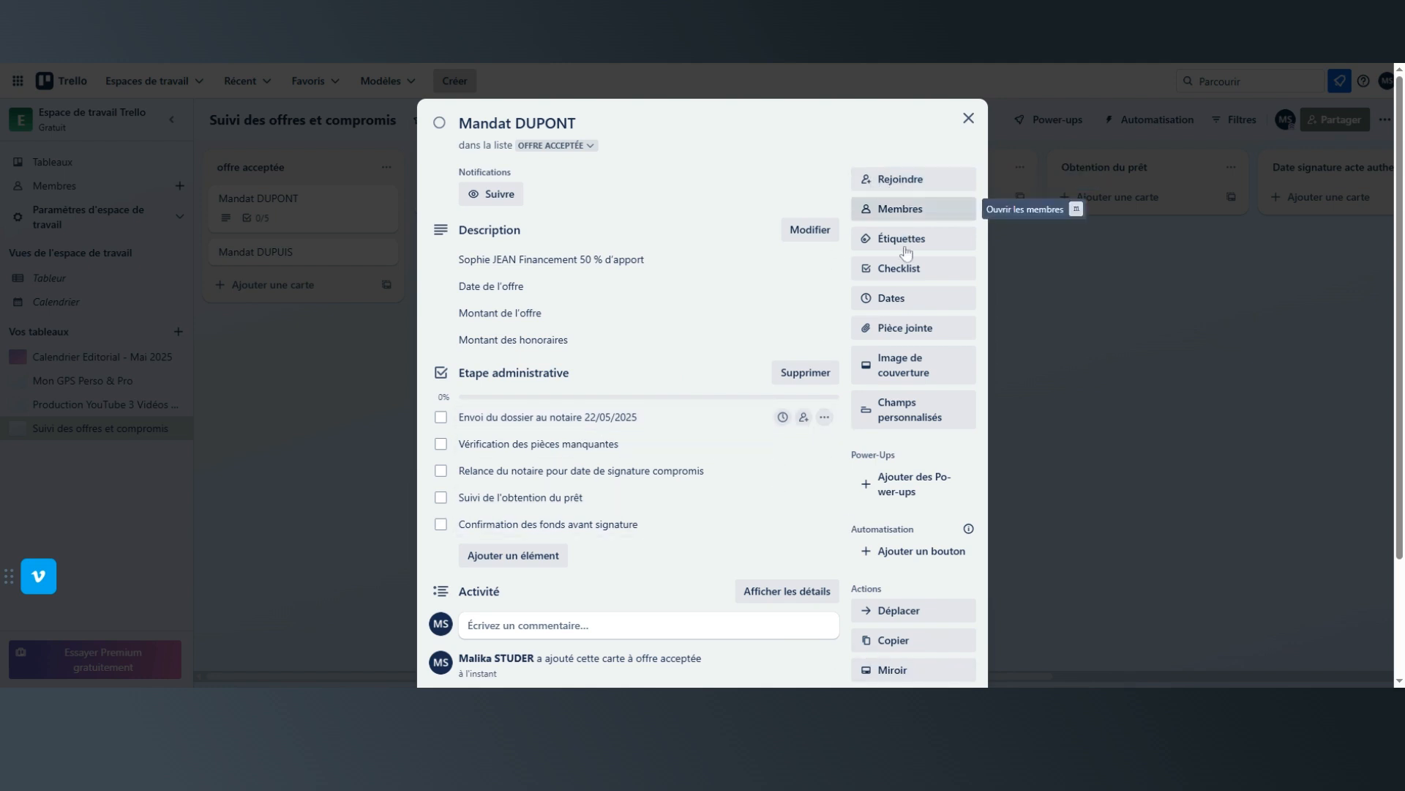
# Set the card's due date to 15/08/2025, keeping the reminder at one day before, and save it.
pyautogui.scroll(-1, 906, 236)
pyautogui.click(883, 223)
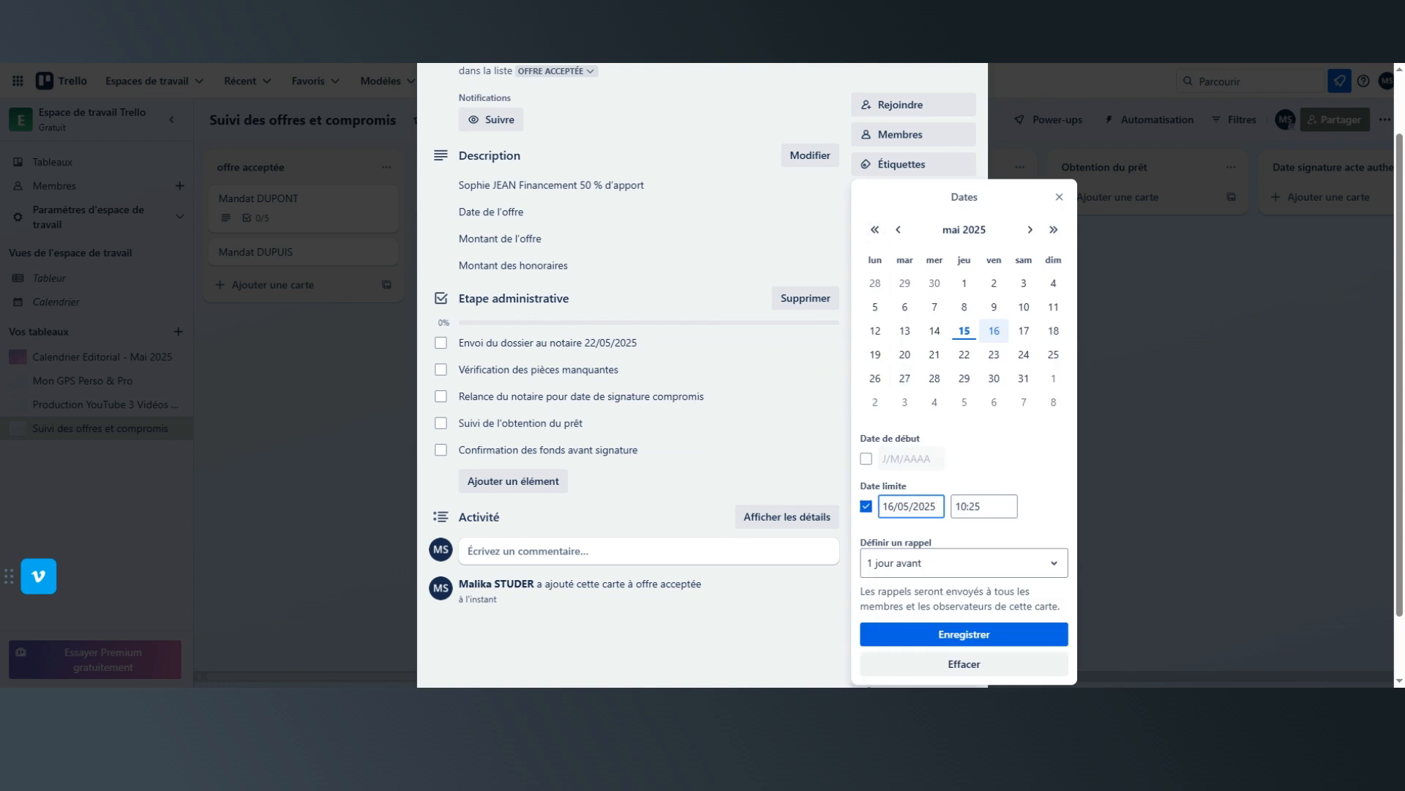
pyautogui.moveTo(883, 506); pyautogui.dragTo(936, 506)
pyautogui.write('15')
pyautogui.write('/05')
pyautogui.write('8/')
pyautogui.write('202')
pyautogui.write('5')
pyautogui.click(920, 574)
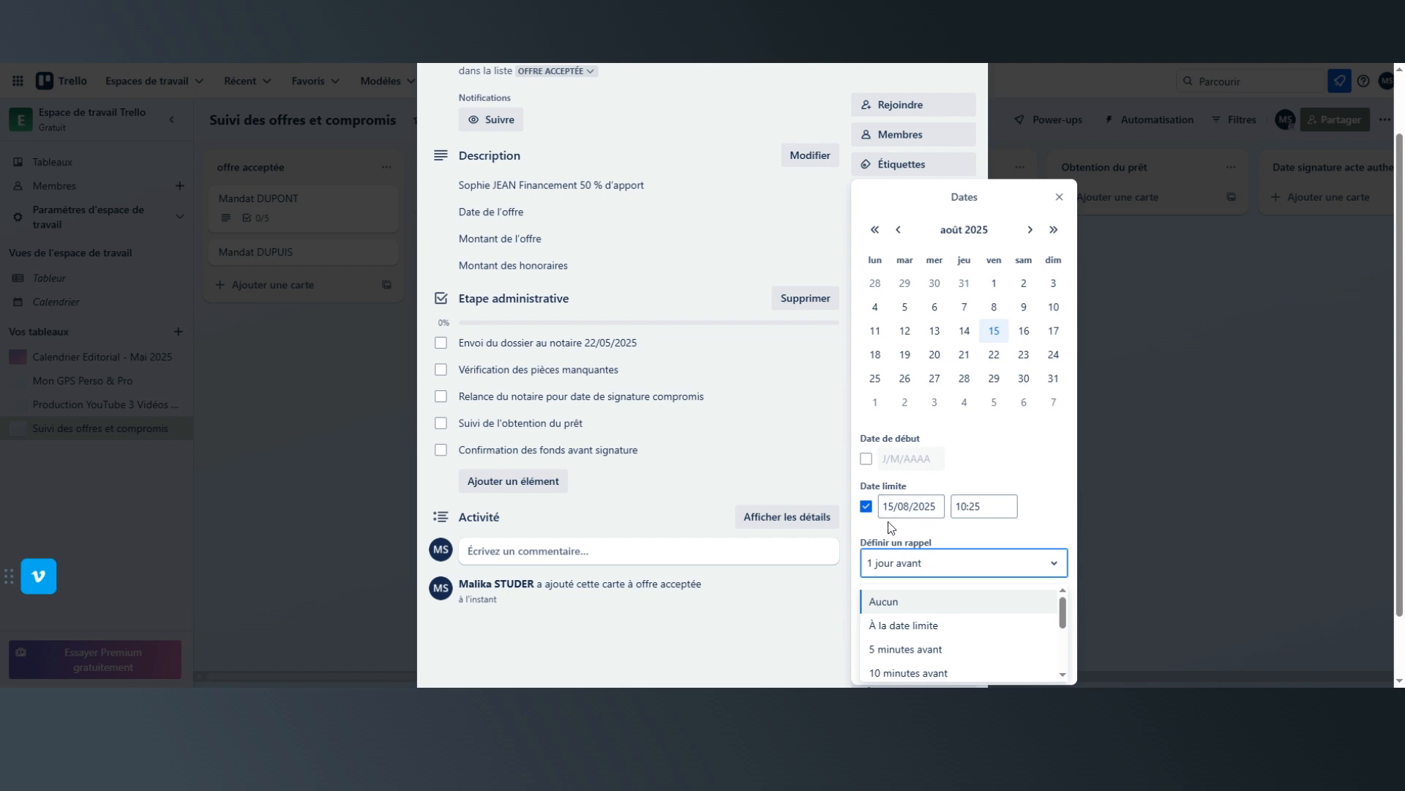
pyautogui.click(985, 481)
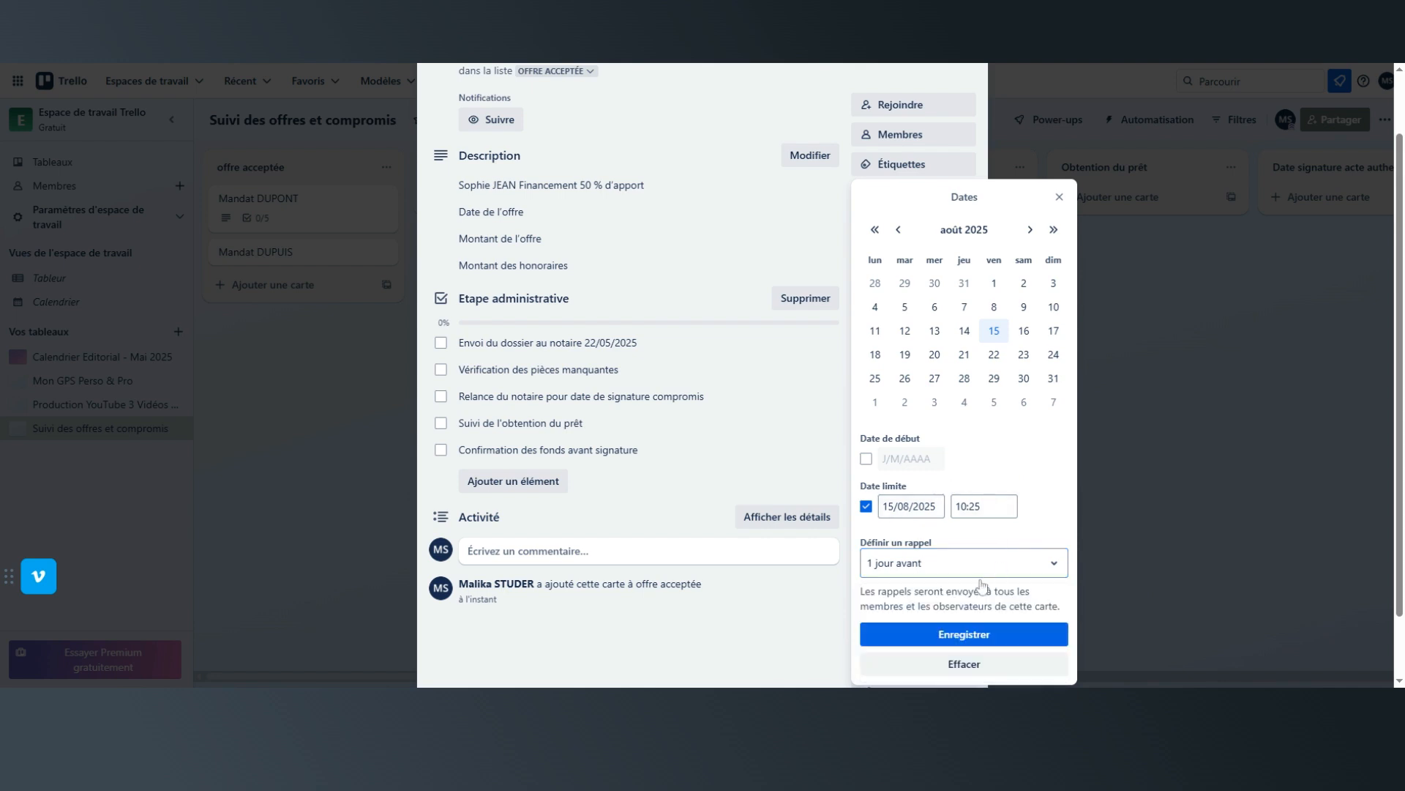
pyautogui.click(955, 628)
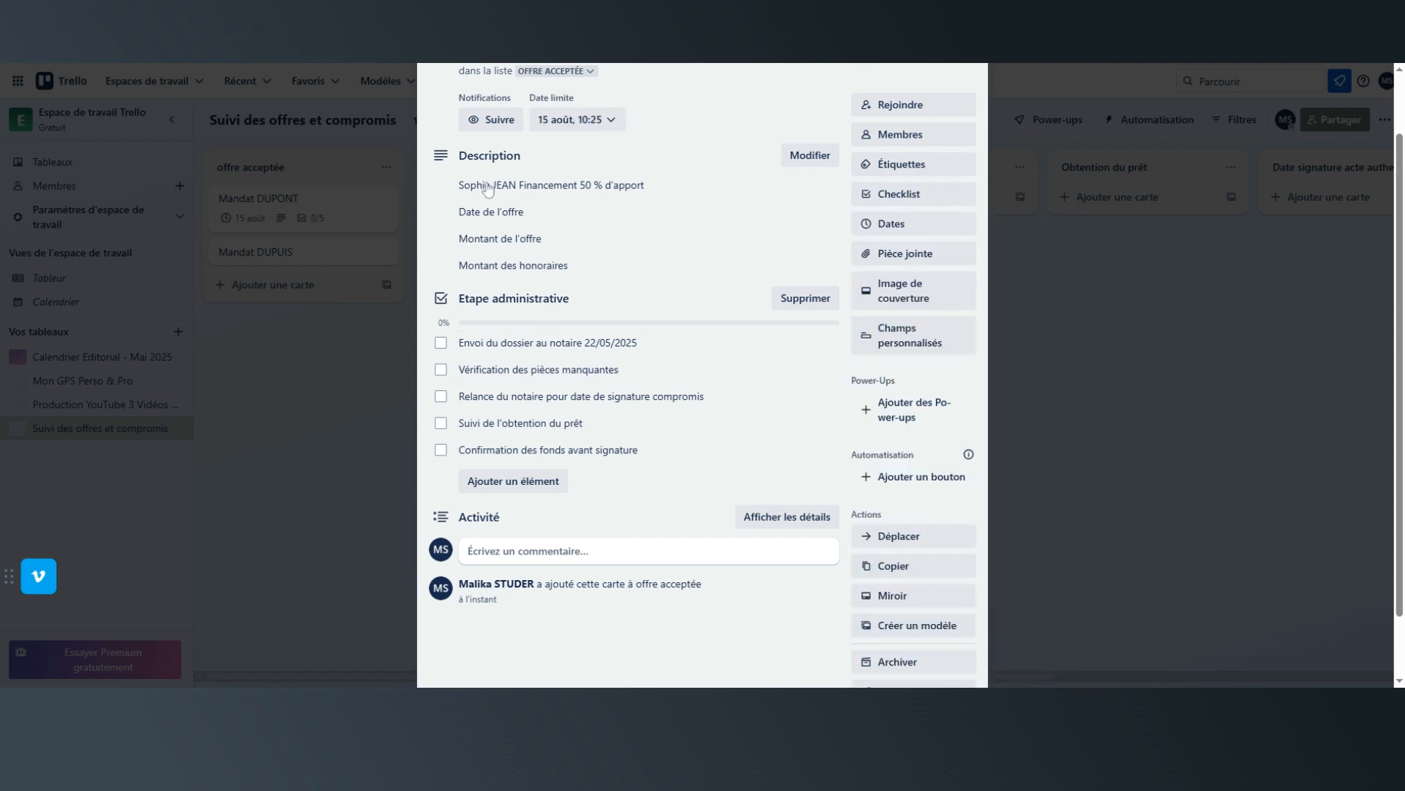
# Append the date 31/07/2025 to the checklist item "Suivi de l'obtention du prêt", save it and close the card.
pyautogui.scroll(2, 511, 129)
pyautogui.scroll(2, 655, 224)
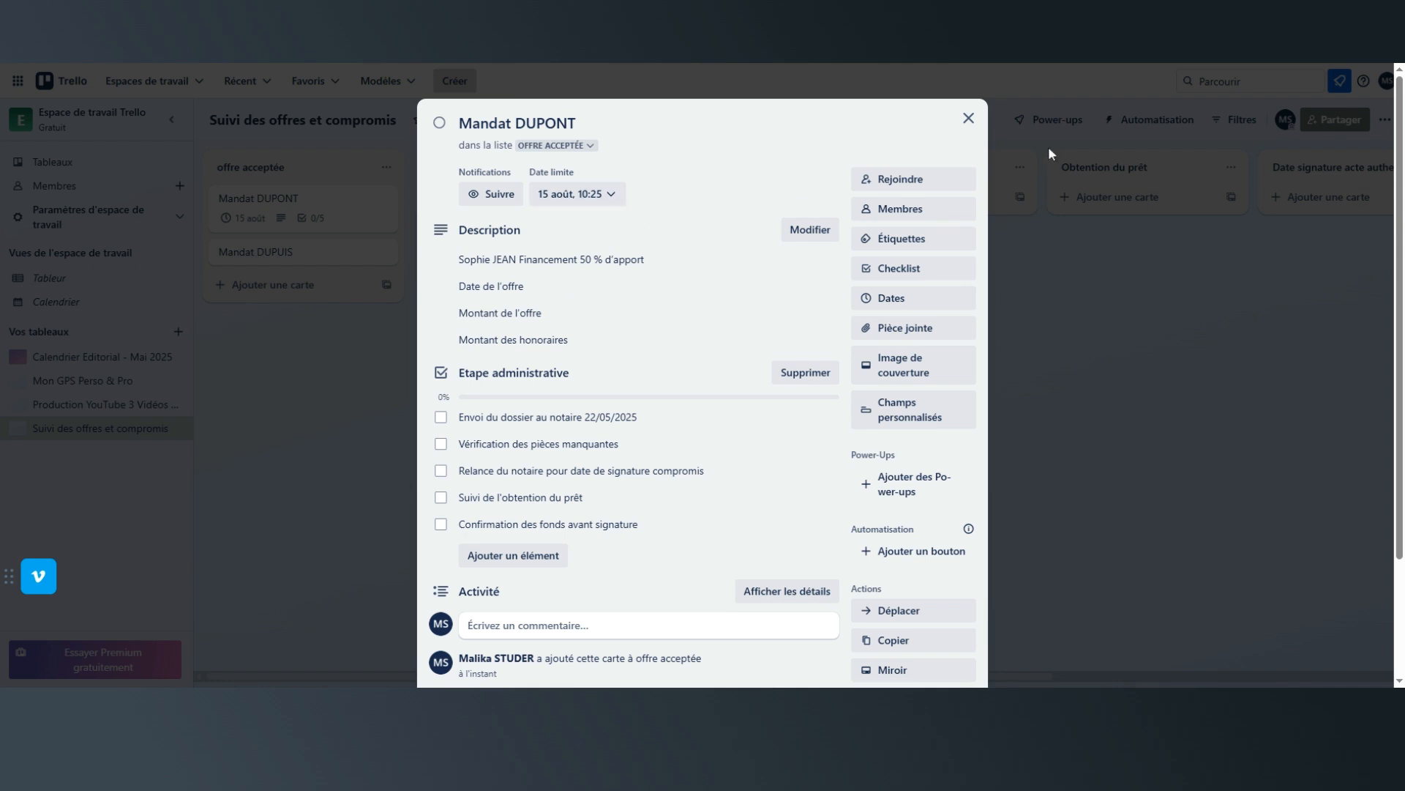
pyautogui.scroll(-2, 715, 352)
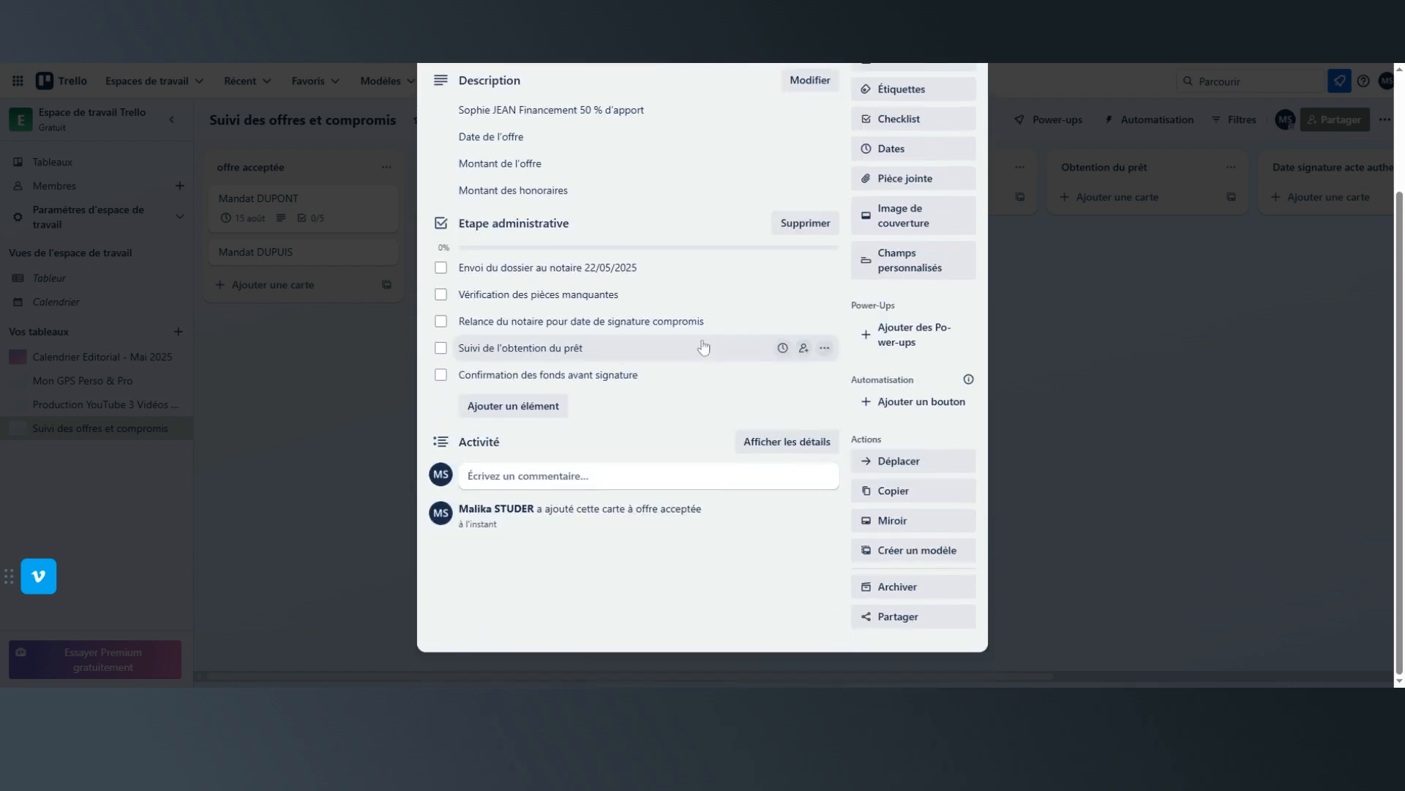
pyautogui.scroll(2, 791, 374)
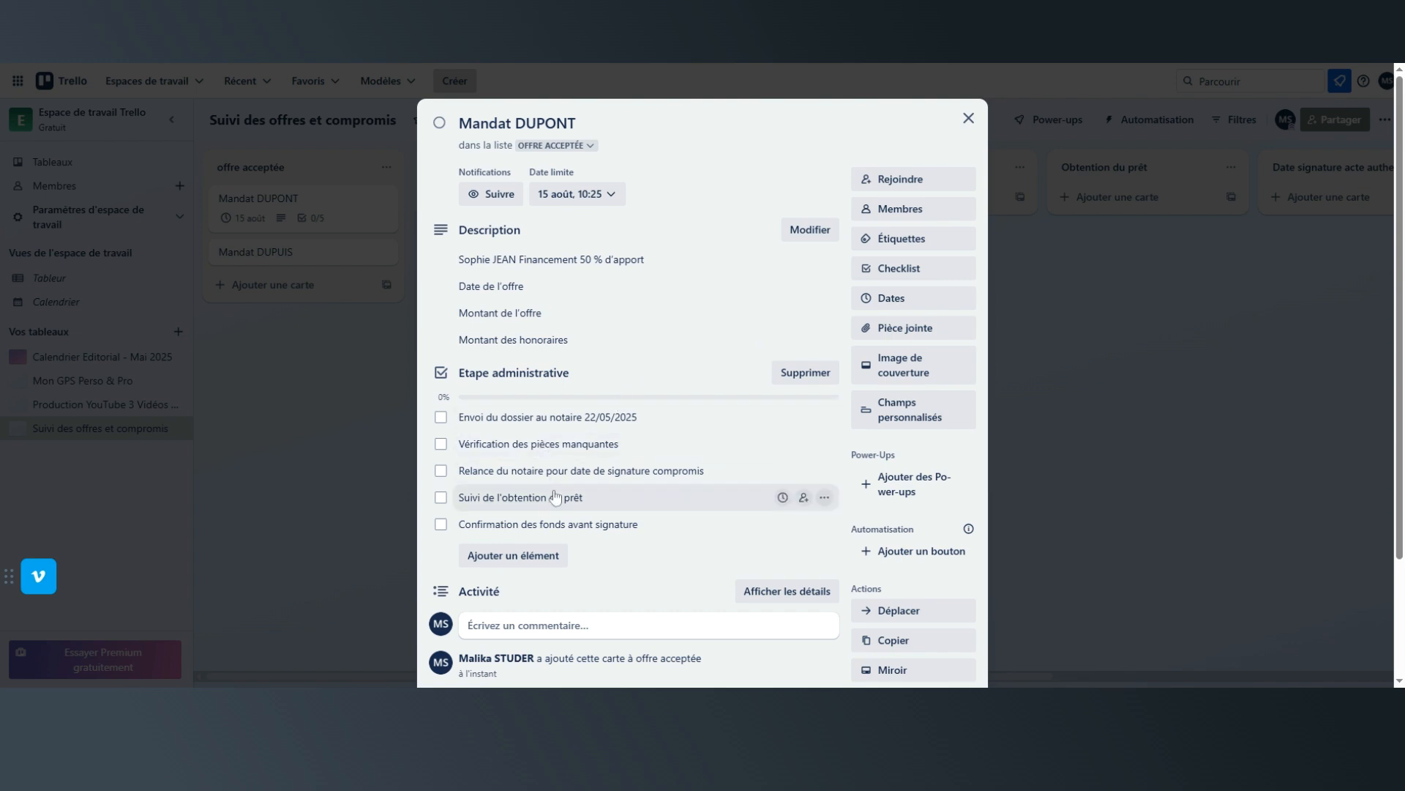
pyautogui.click(781, 498)
pyautogui.click(731, 502)
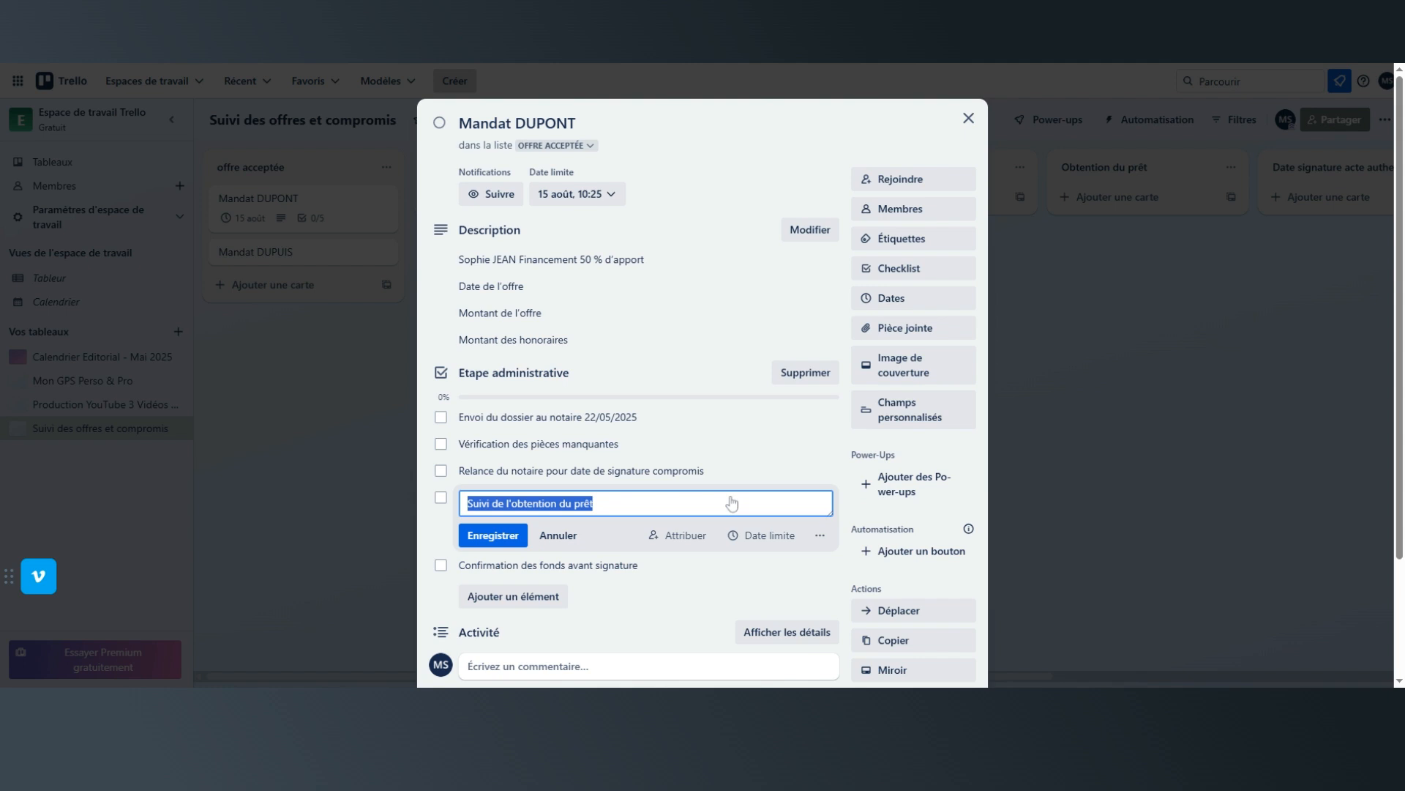
pyautogui.click(732, 503)
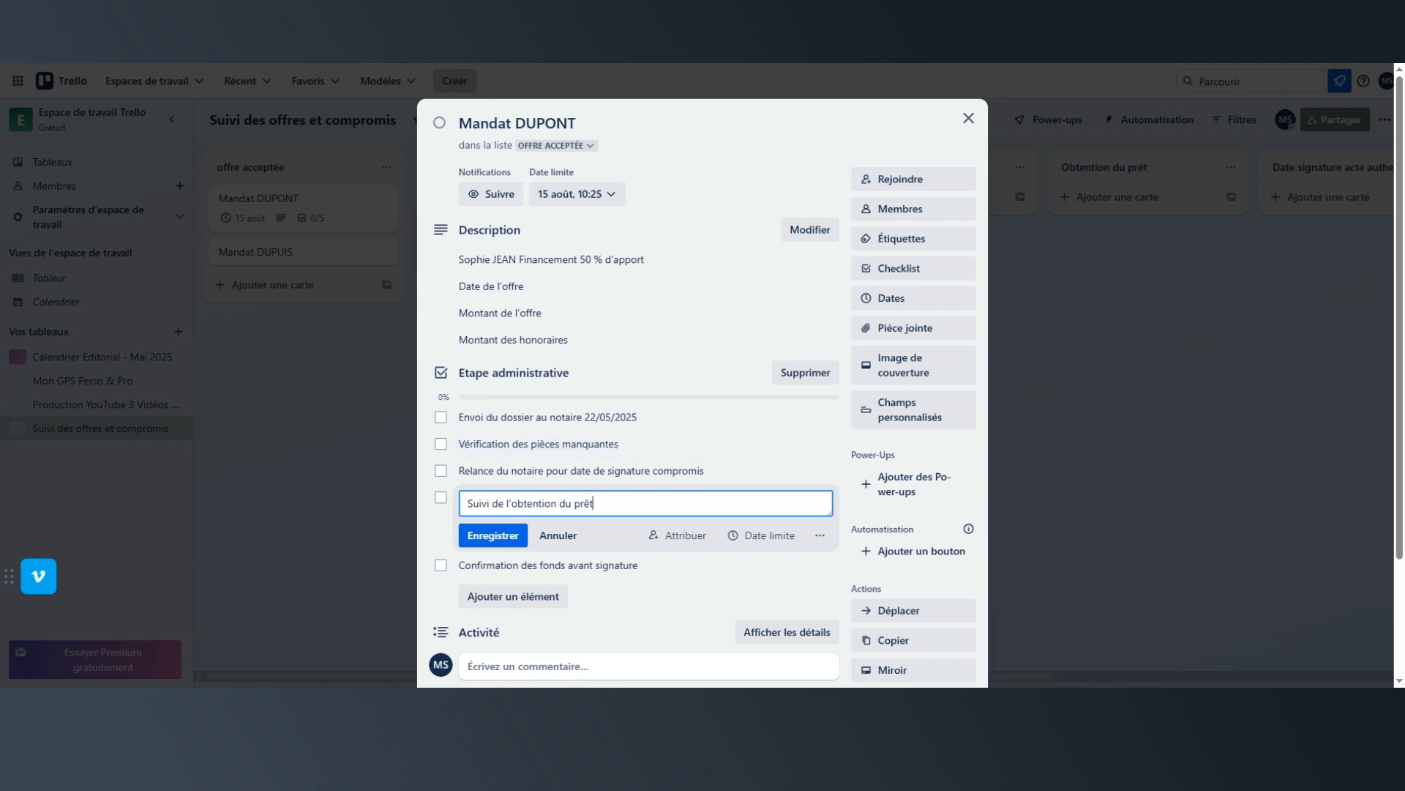
pyautogui.write('1/07/2025')
pyautogui.click(492, 536)
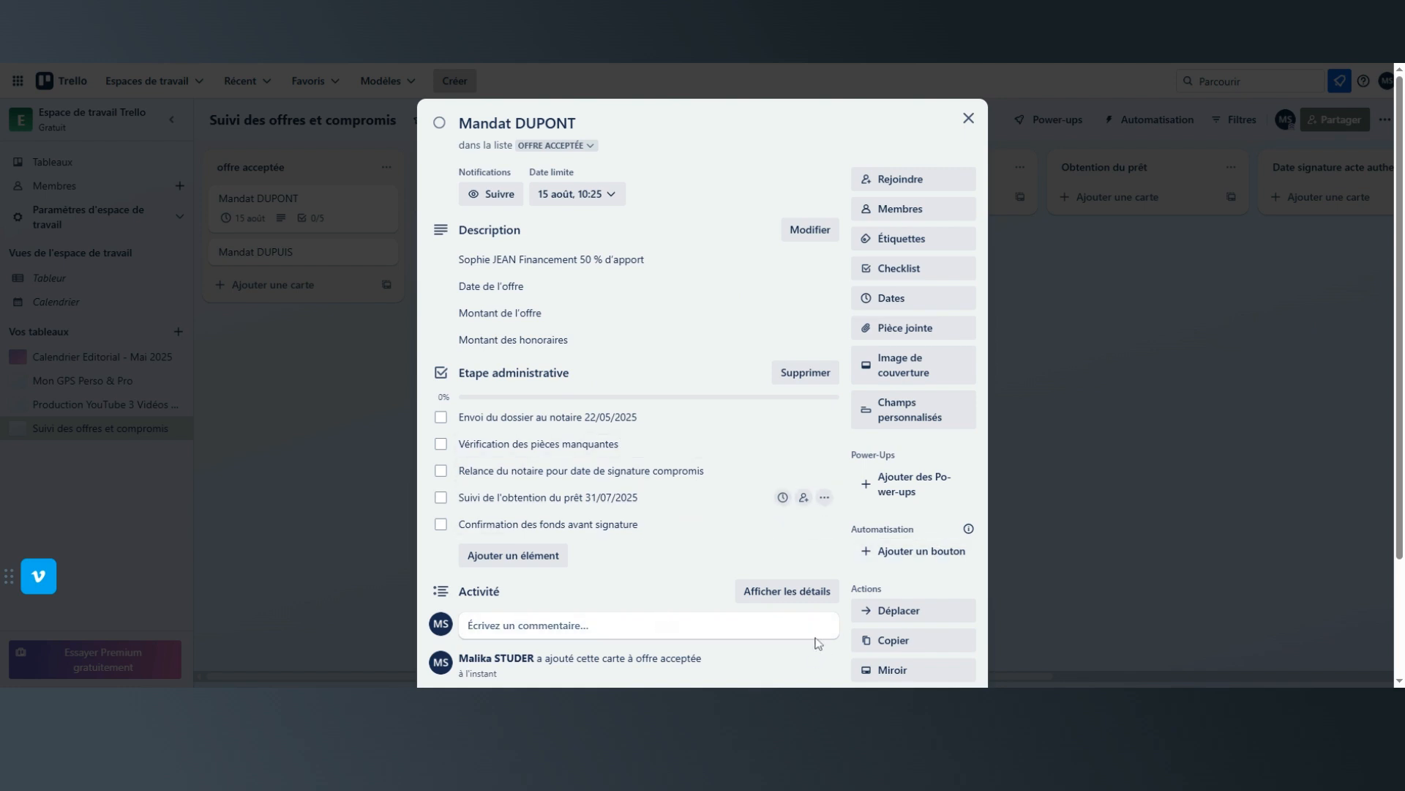
pyautogui.scroll(-2, 678, 573)
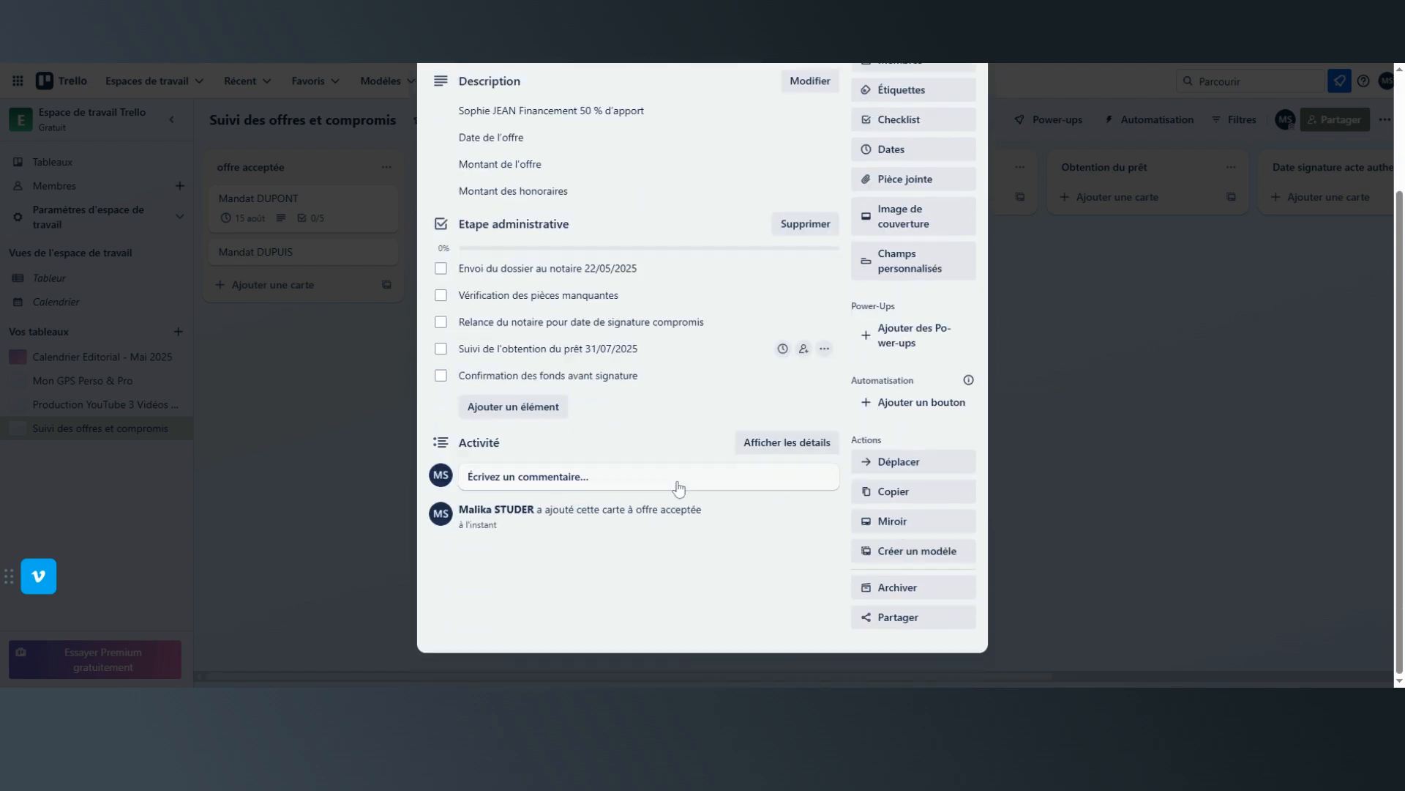
pyautogui.click(1033, 470)
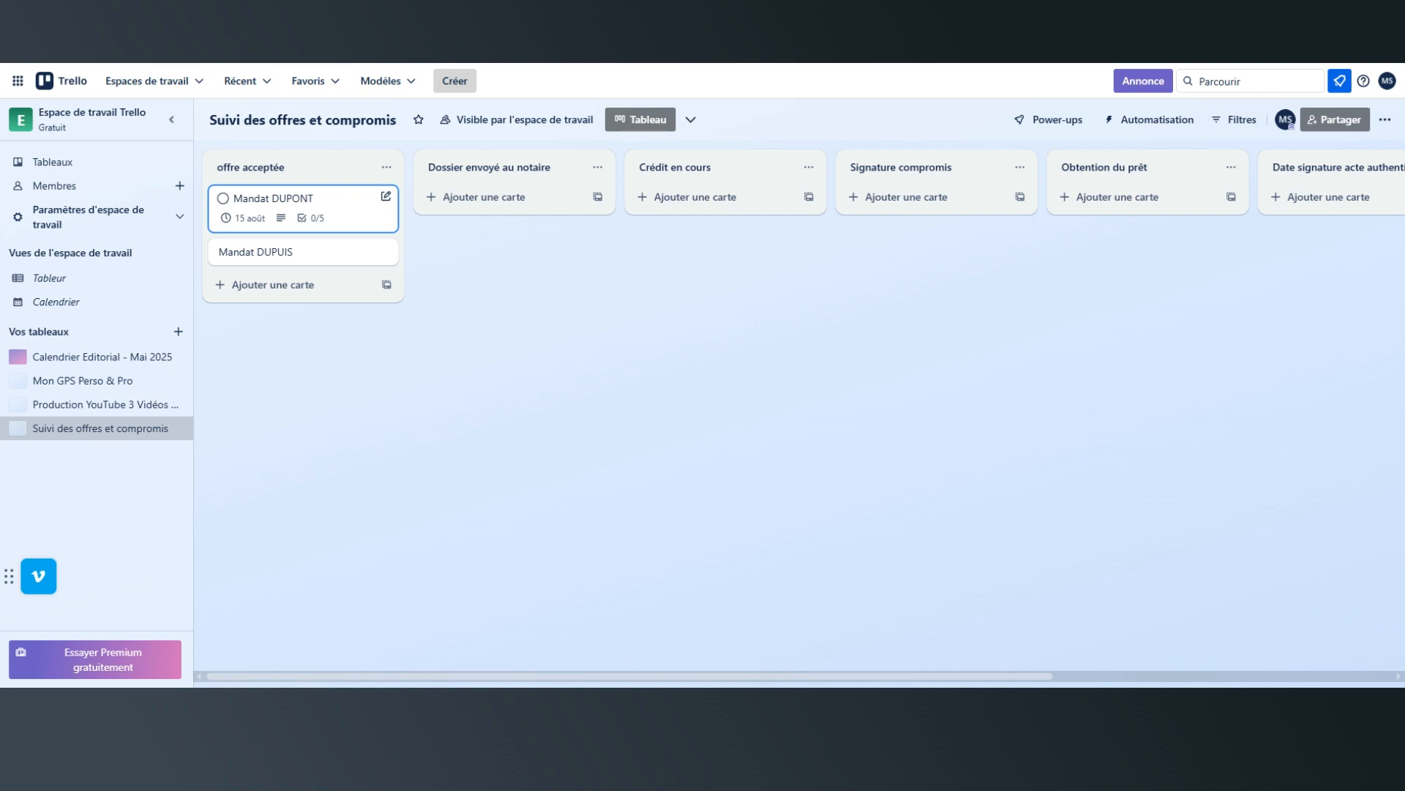
pyautogui.click(262, 206)
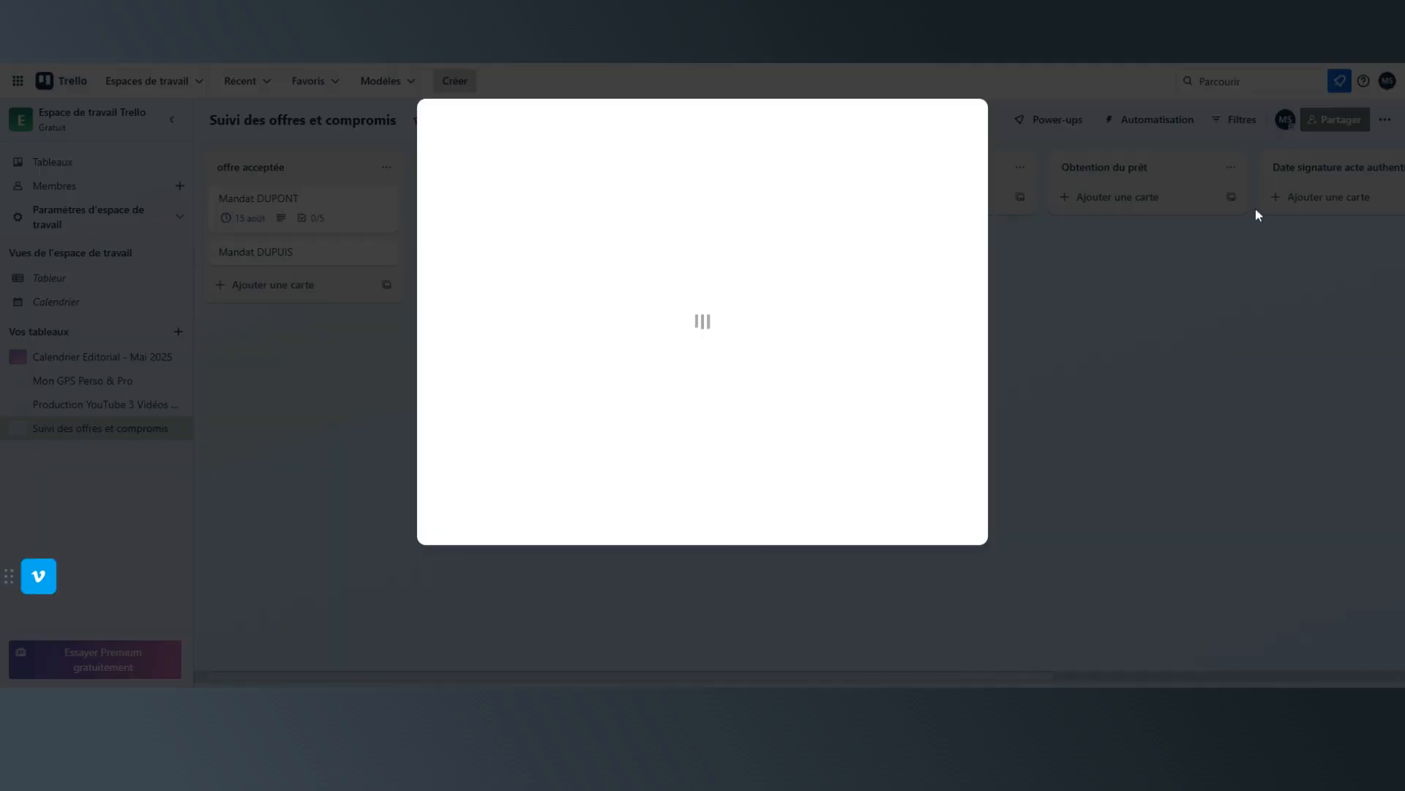
pyautogui.click(969, 117)
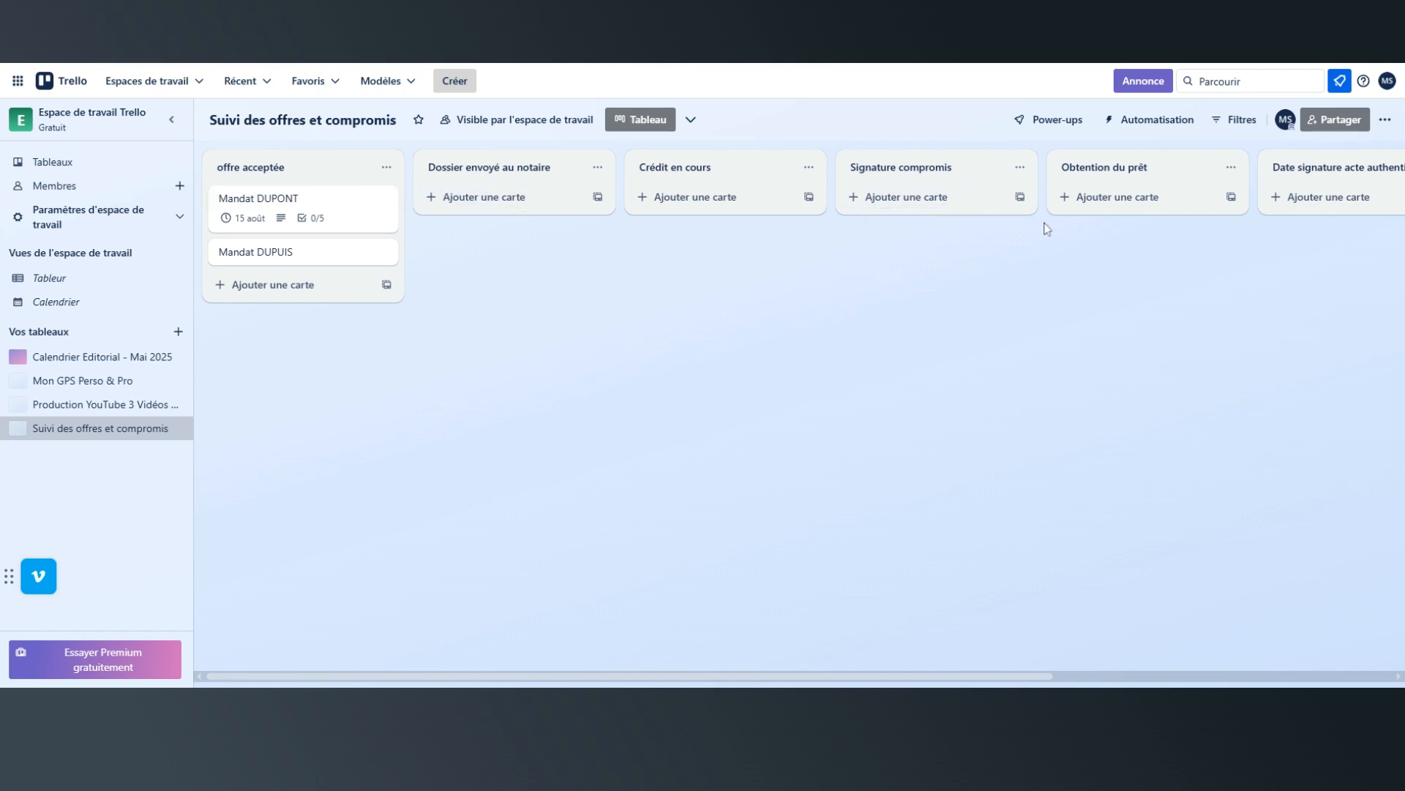
# Mark "Envoi du dossier au notaire" as done on the card with the checklist and move the card to the "Dossier envoyé au notaire" list.
pyautogui.click(255, 210)
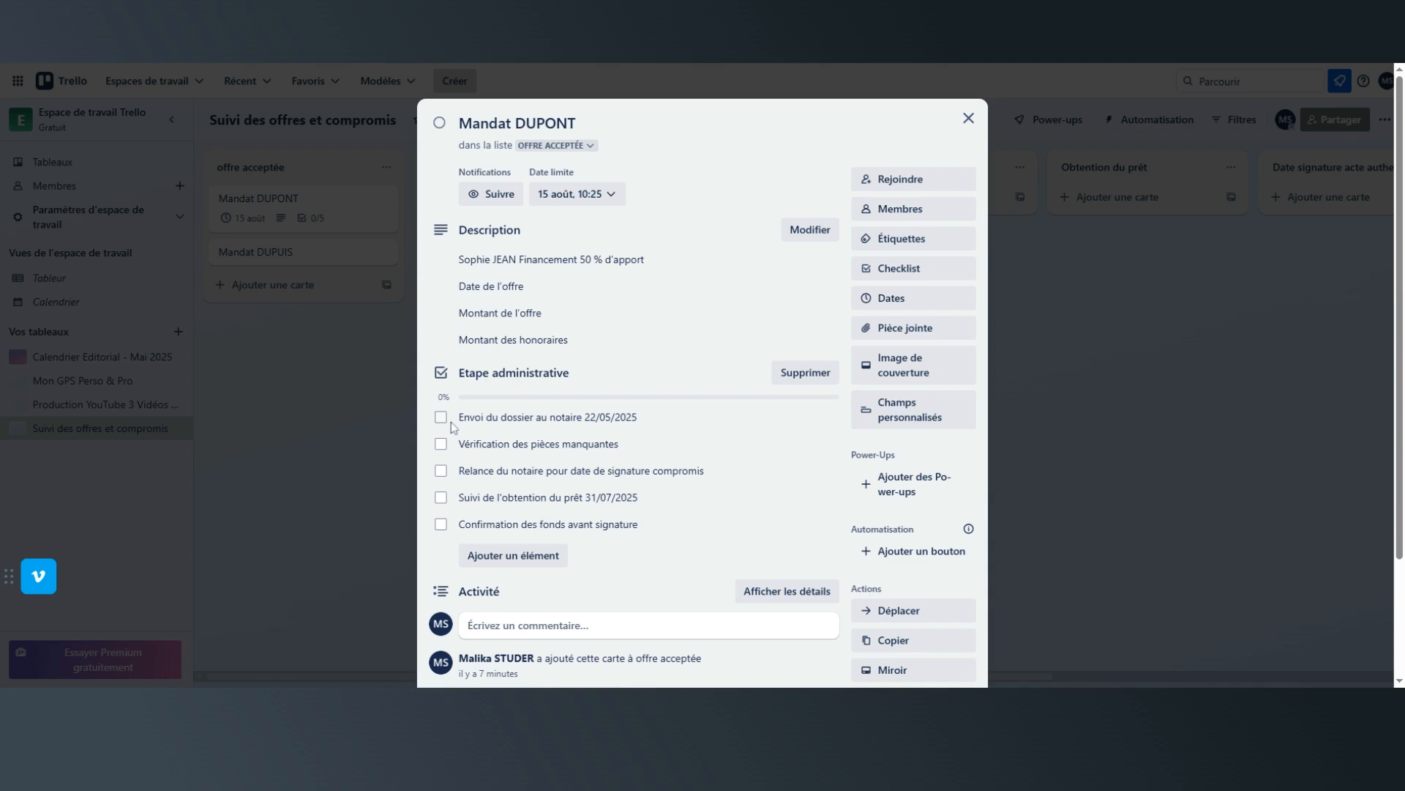
pyautogui.click(441, 418)
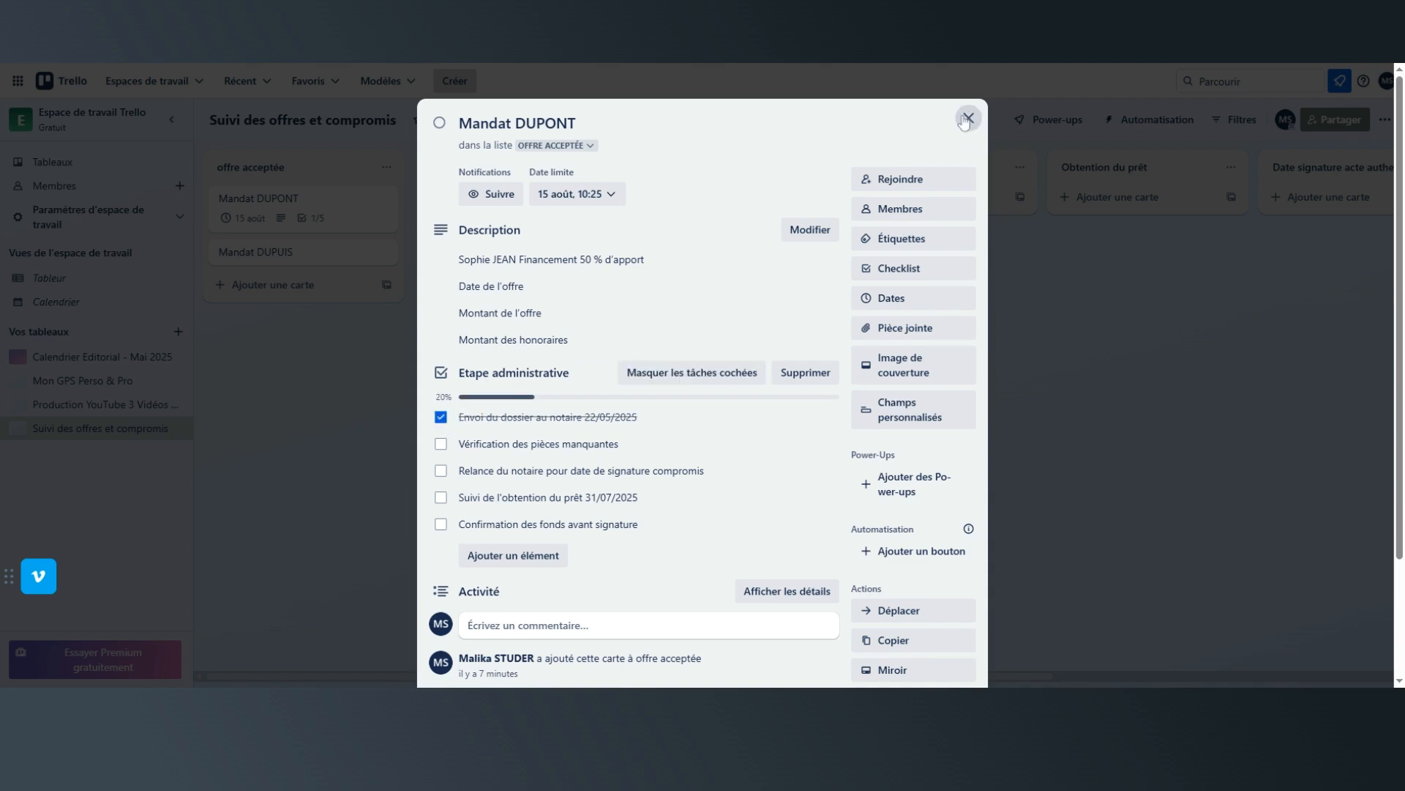
pyautogui.click(968, 118)
pyautogui.moveTo(282, 199); pyautogui.dragTo(505, 208)
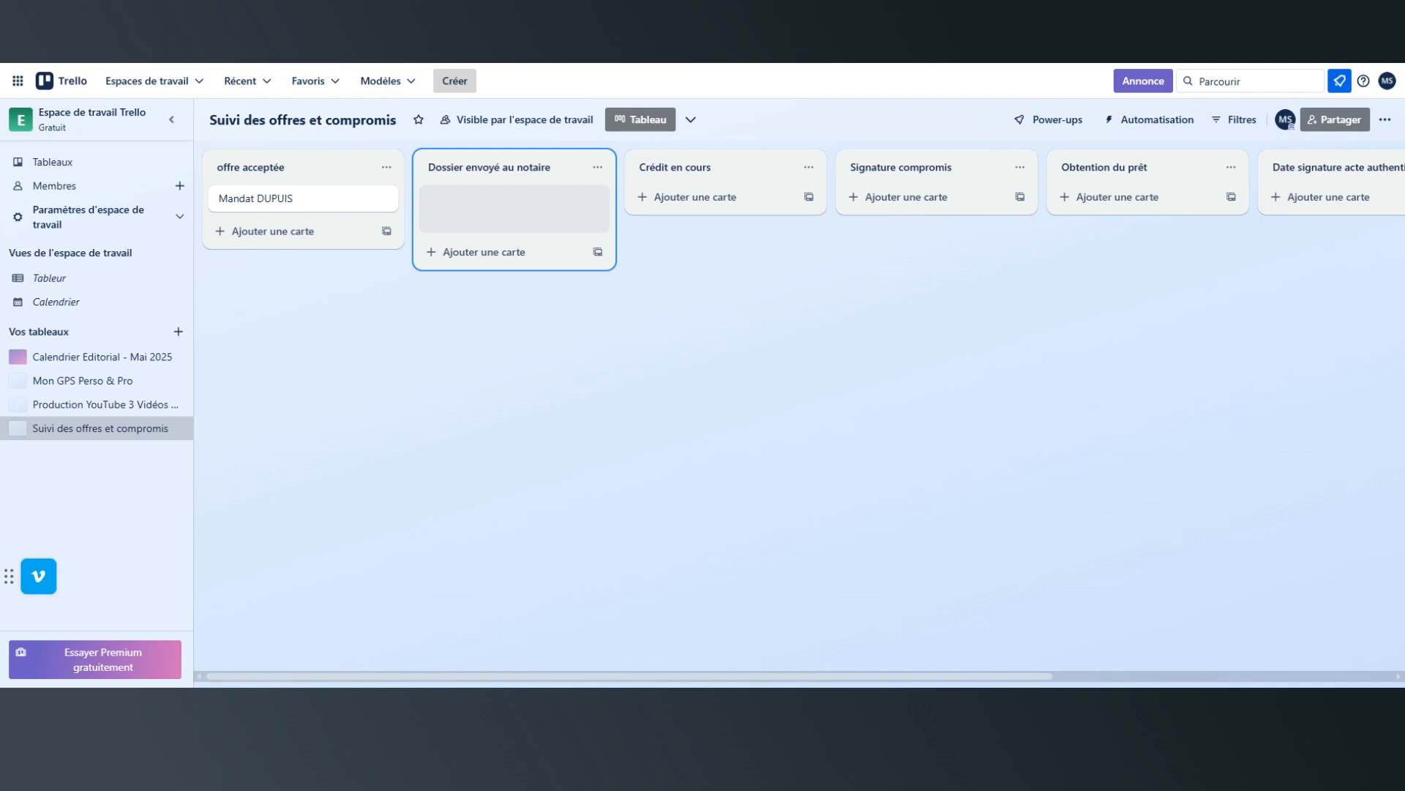
pyautogui.moveTo(505, 209); pyautogui.dragTo(506, 208)
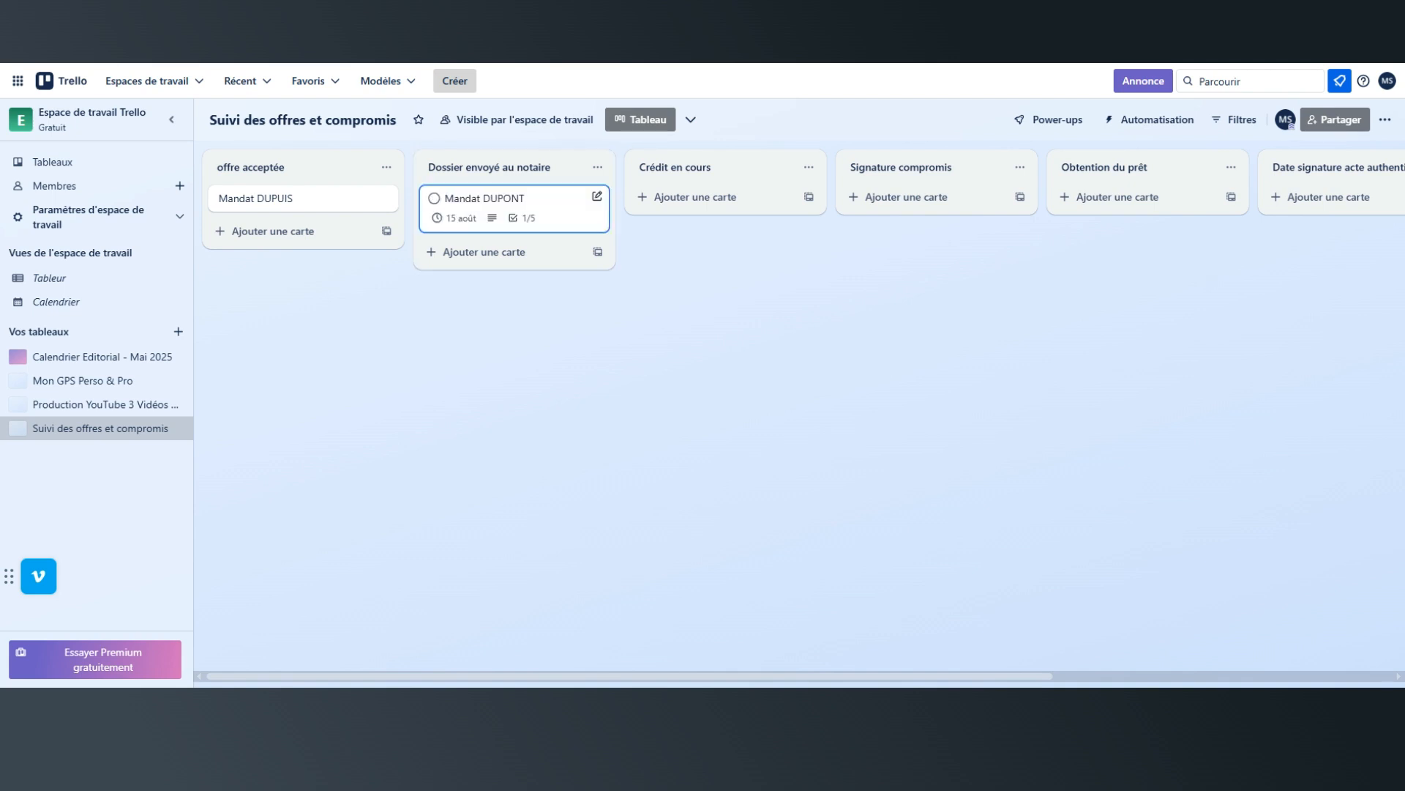
# Mark the card's missing-documents check, notary reminder and loan follow-up checklist items as done, leaving only "Confirmation des fonds avant signature" open.
pyautogui.click(510, 209)
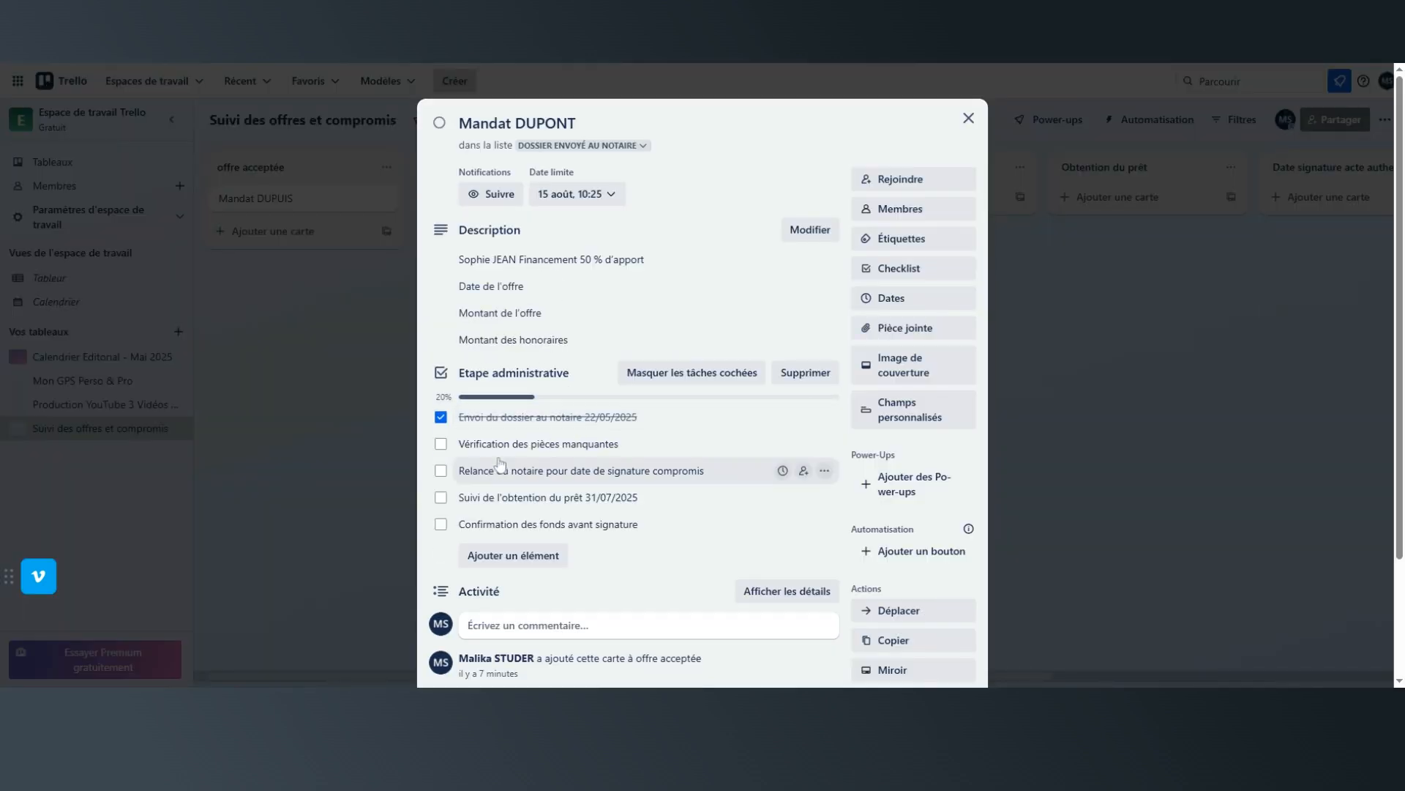
pyautogui.click(441, 444)
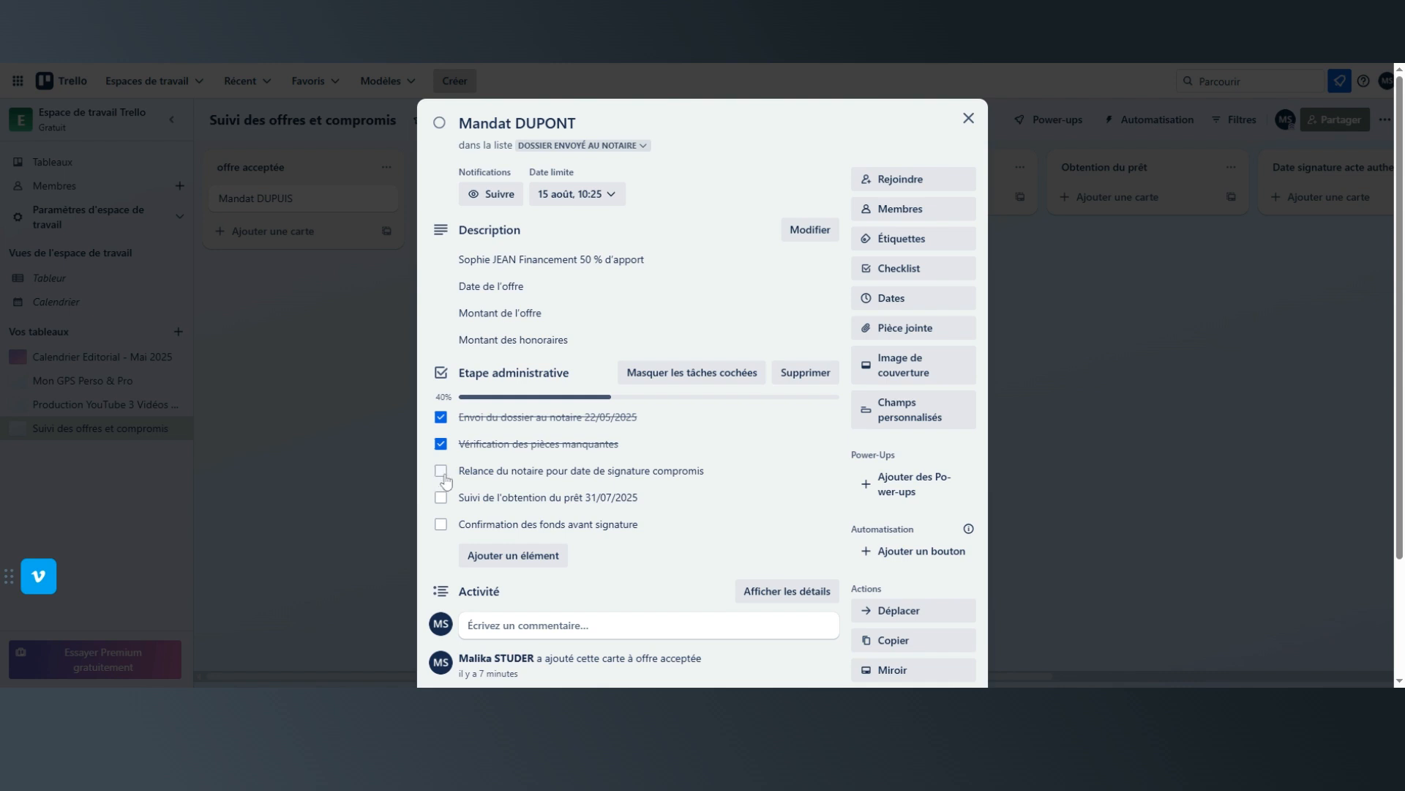
pyautogui.click(442, 501)
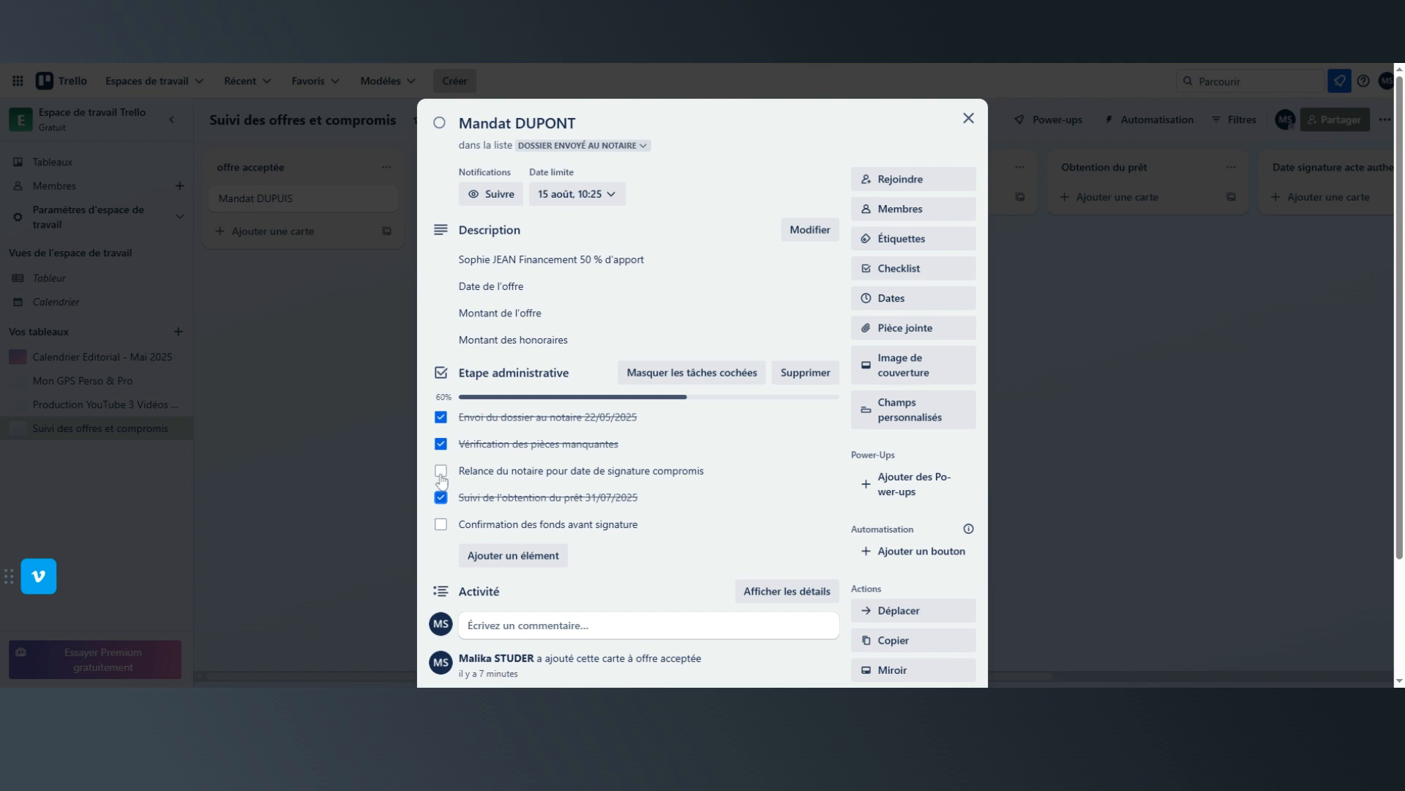
pyautogui.click(441, 470)
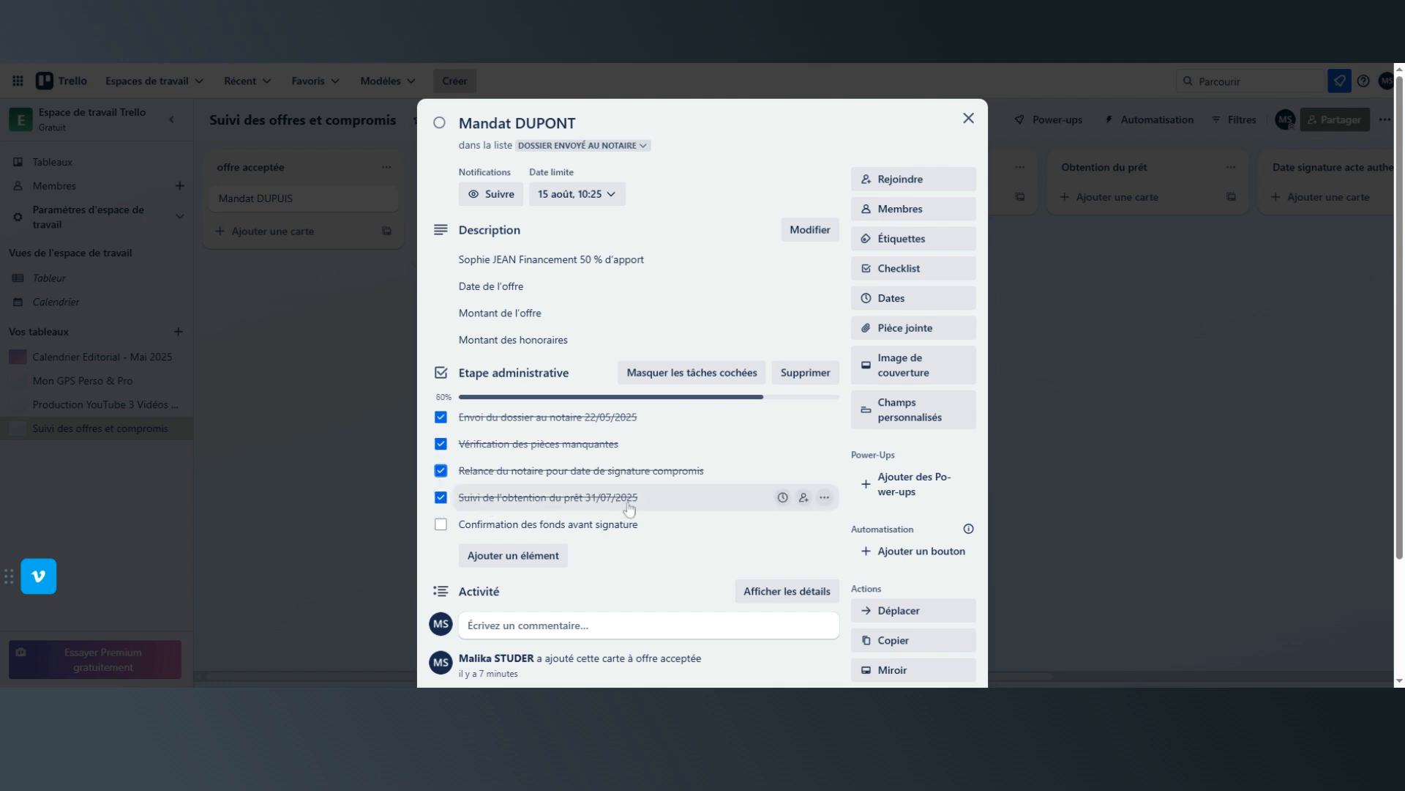
pyautogui.scroll(-1, 600, 508)
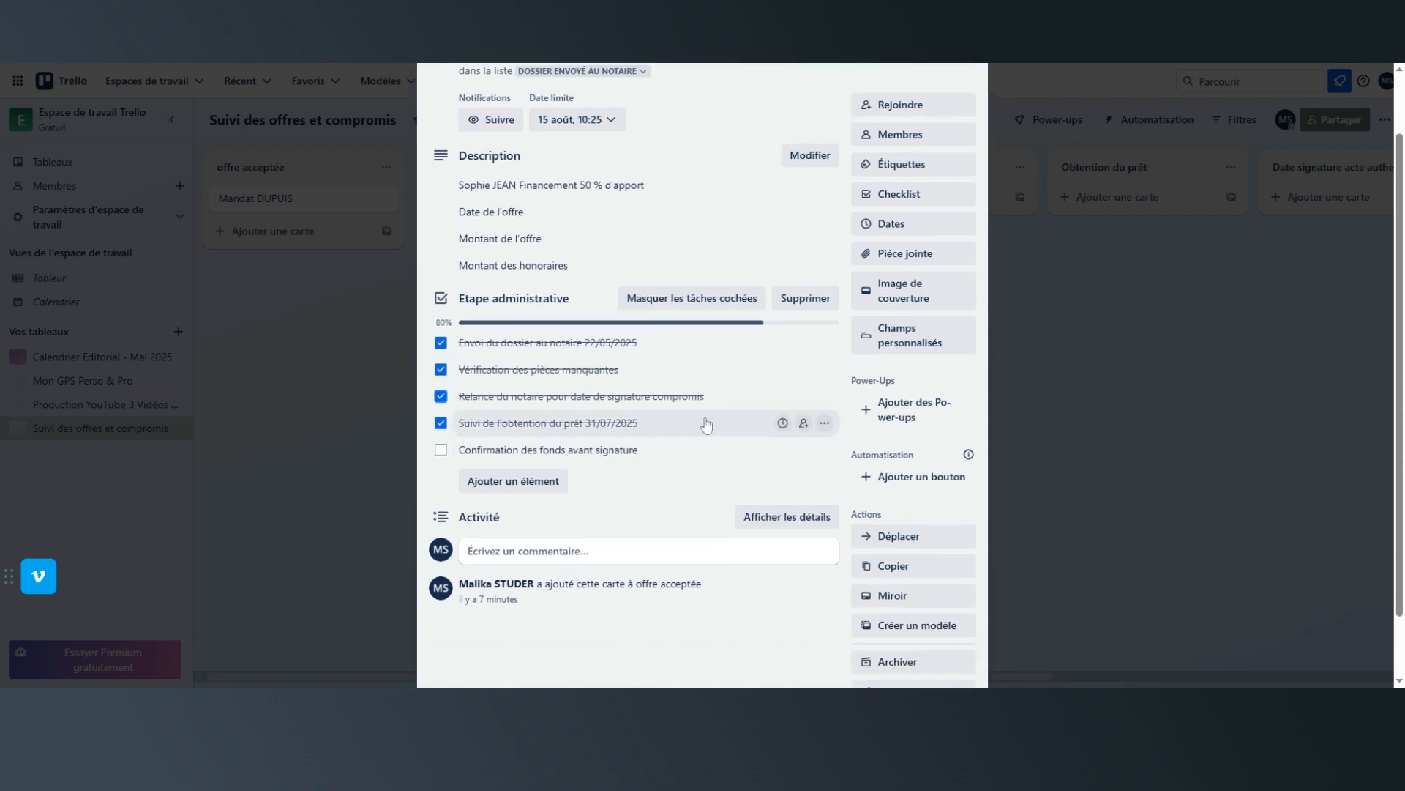
pyautogui.scroll(1, 705, 425)
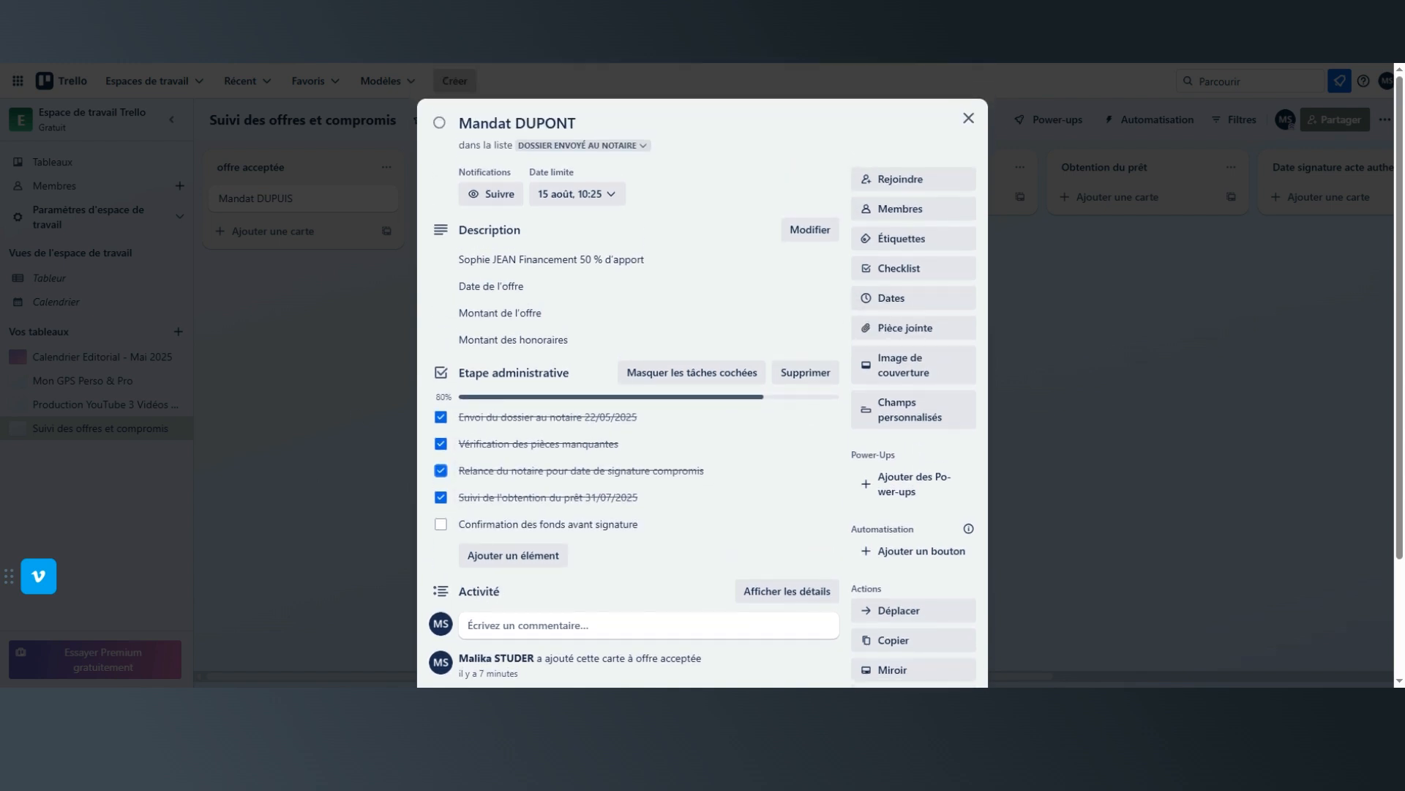
pyautogui.click(969, 117)
# Move the card to the "Signature compromis" list and place that list ahead of "Crédit en cours".
pyautogui.moveTo(474, 187); pyautogui.dragTo(724, 209)
pyautogui.moveTo(478, 207); pyautogui.dragTo(885, 207)
pyautogui.moveTo(675, 208)
pyautogui.mouseDown()
pyautogui.moveTo(929, 208)
pyautogui.moveTo(853, 174)
pyautogui.moveTo(584, 172)
pyautogui.moveTo(601, 170)
pyautogui.mouseUp()
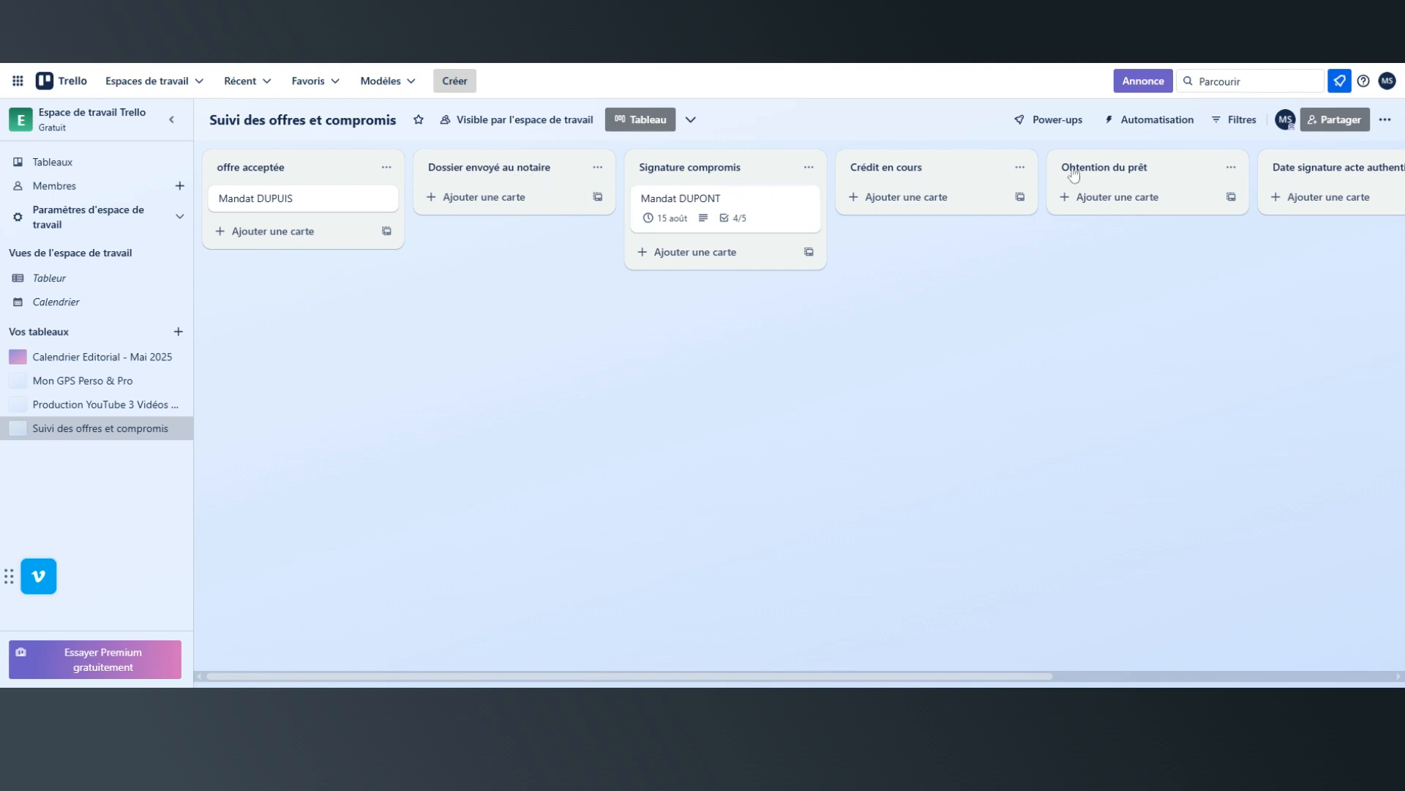
# Move the card from "Signature compromis" to the "Obtention du prêt" list.
pyautogui.moveTo(722, 213)
pyautogui.mouseDown()
pyautogui.moveTo(1141, 211)
pyautogui.moveTo(1123, 194)
pyautogui.mouseUp()
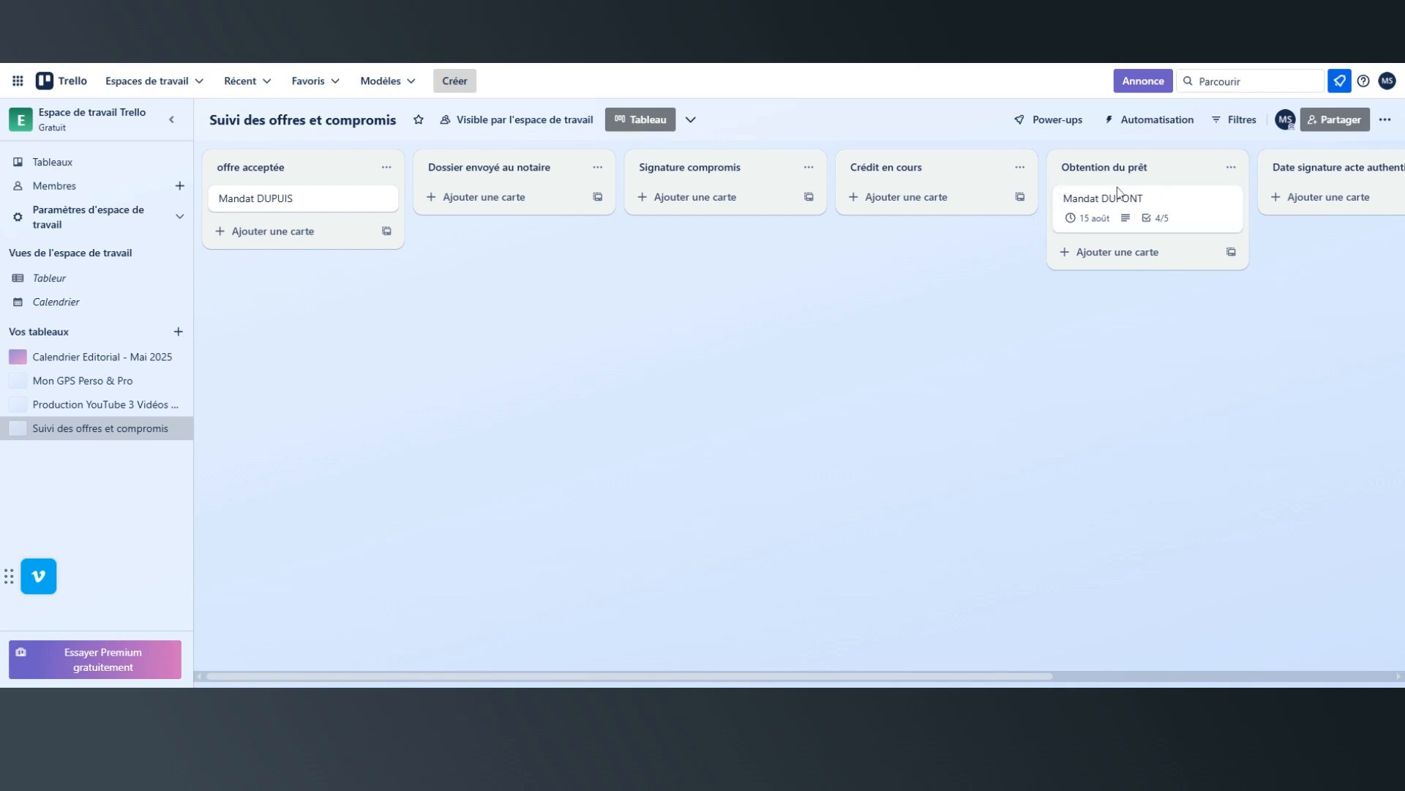
pyautogui.moveTo(392, 676)
pyautogui.mouseDown()
pyautogui.moveTo(681, 672)
pyautogui.moveTo(658, 663)
pyautogui.mouseUp()
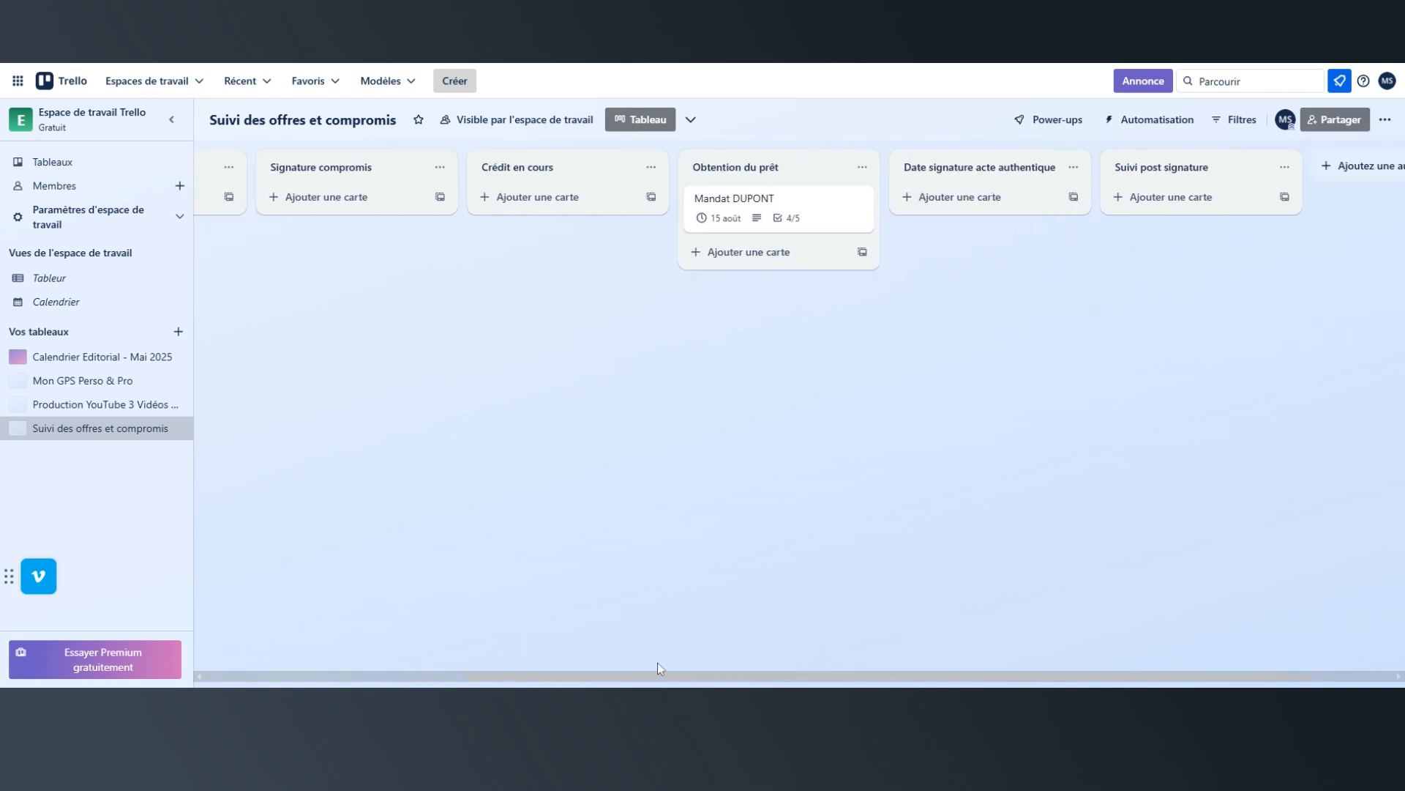